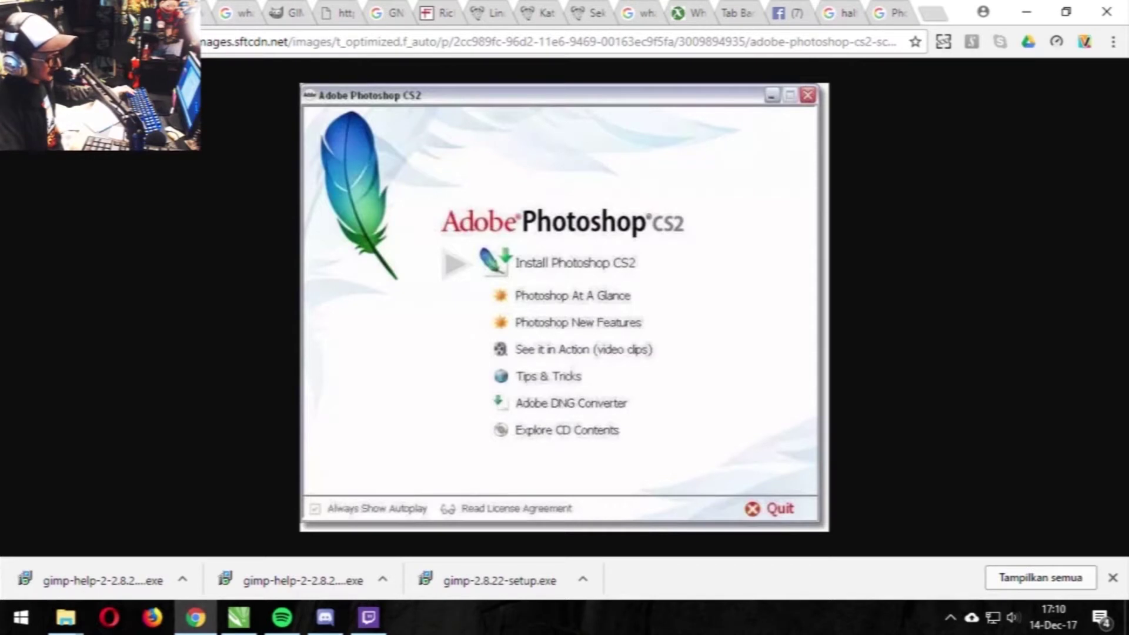
- Switch to Photoshop, set two windows of the Police Academy poster side by side, and fit the second one to the screen
{"action": "key", "text": "ctrl+shift+Tab"}
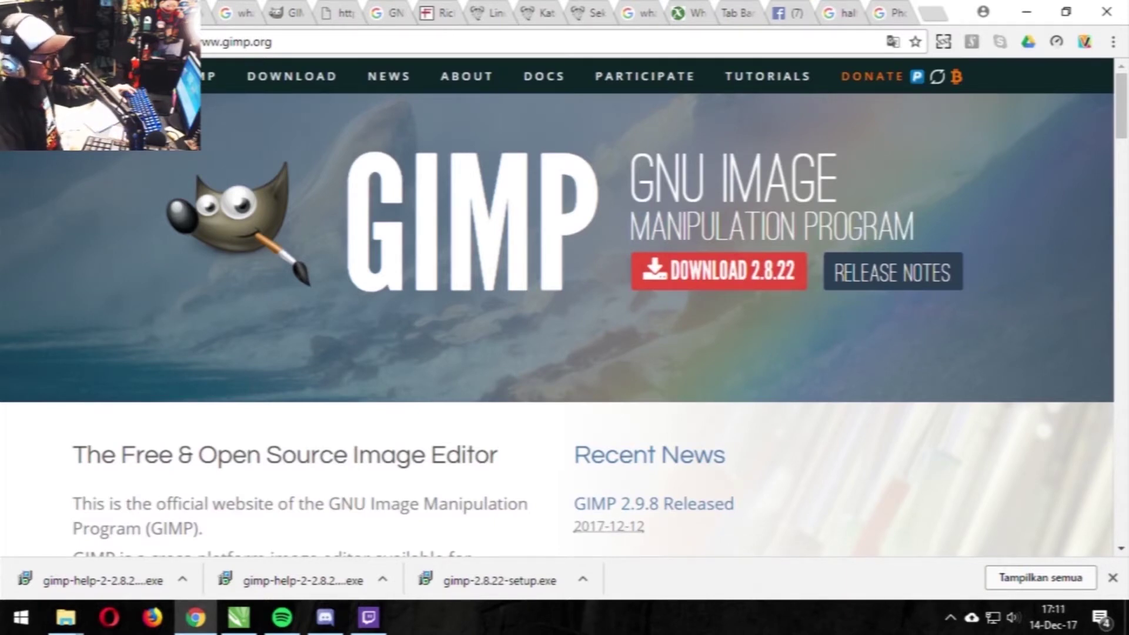
{"action": "key", "text": "super+d"}
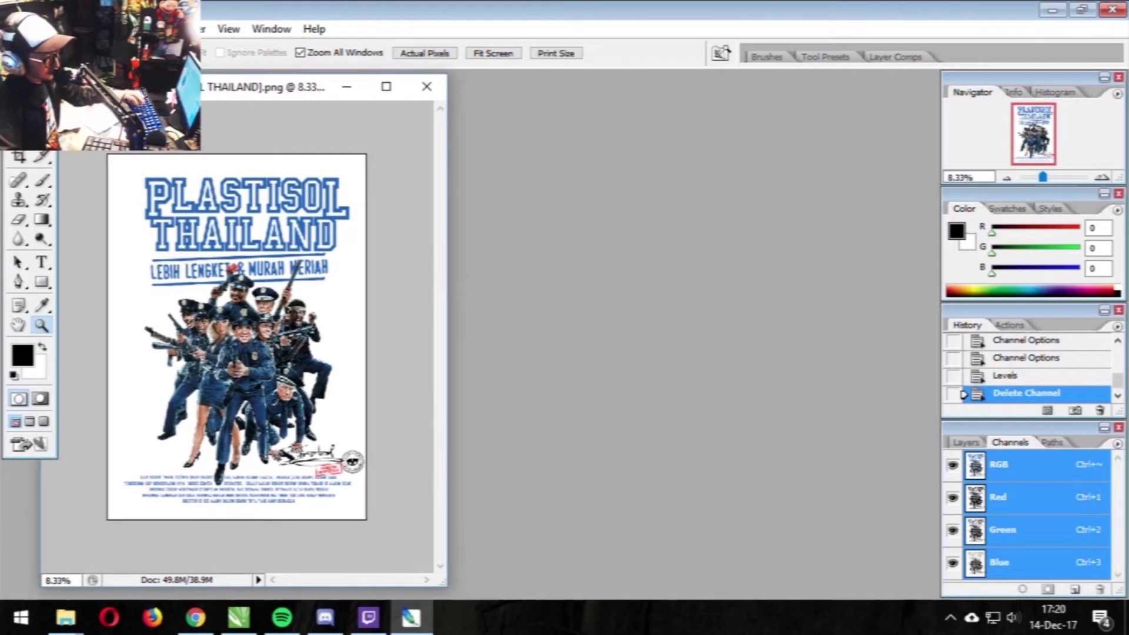
{"action": "left_click_drag", "start_coordinate": [161, 90], "coordinate": [219, 86]}
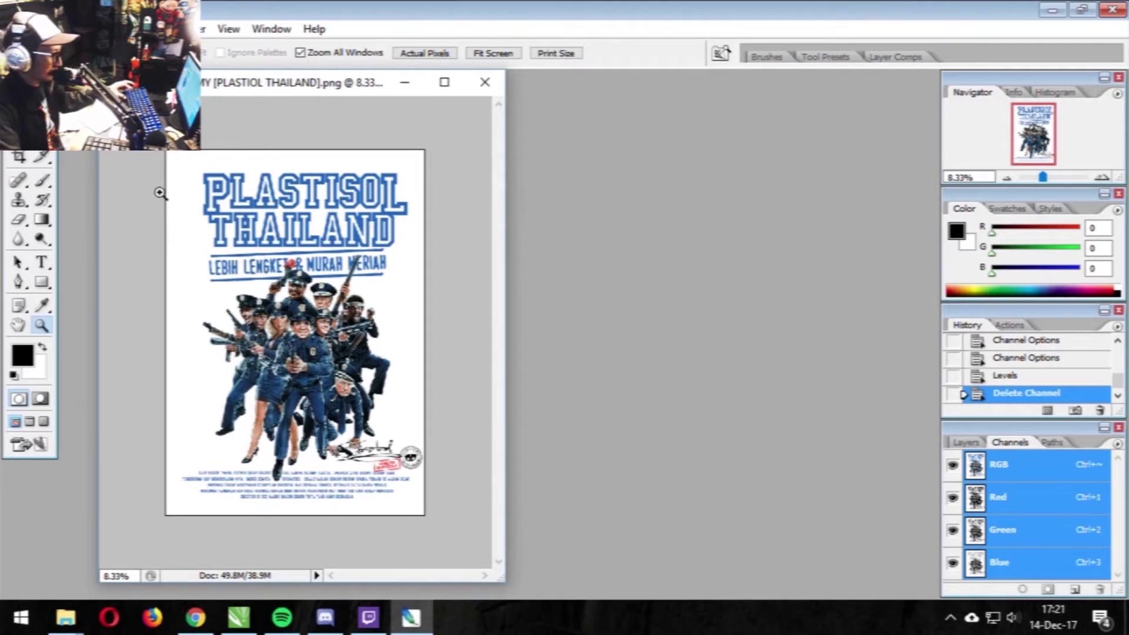
{"action": "left_click_drag", "start_coordinate": [159, 179], "coordinate": [449, 430]}
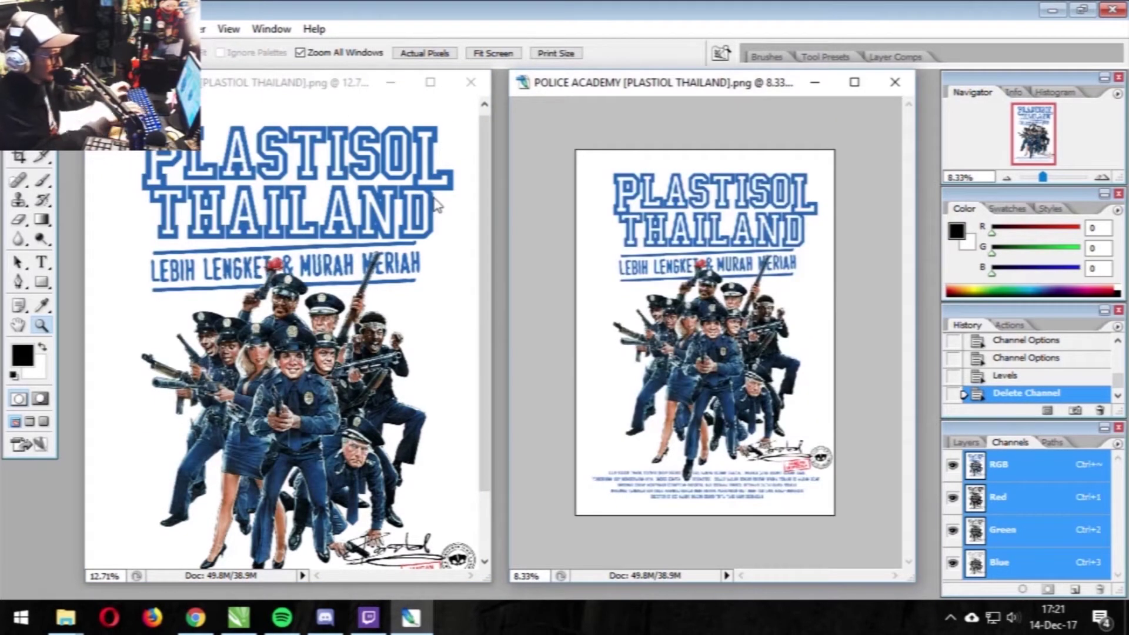
{"action": "left_click", "coordinate": [493, 53]}
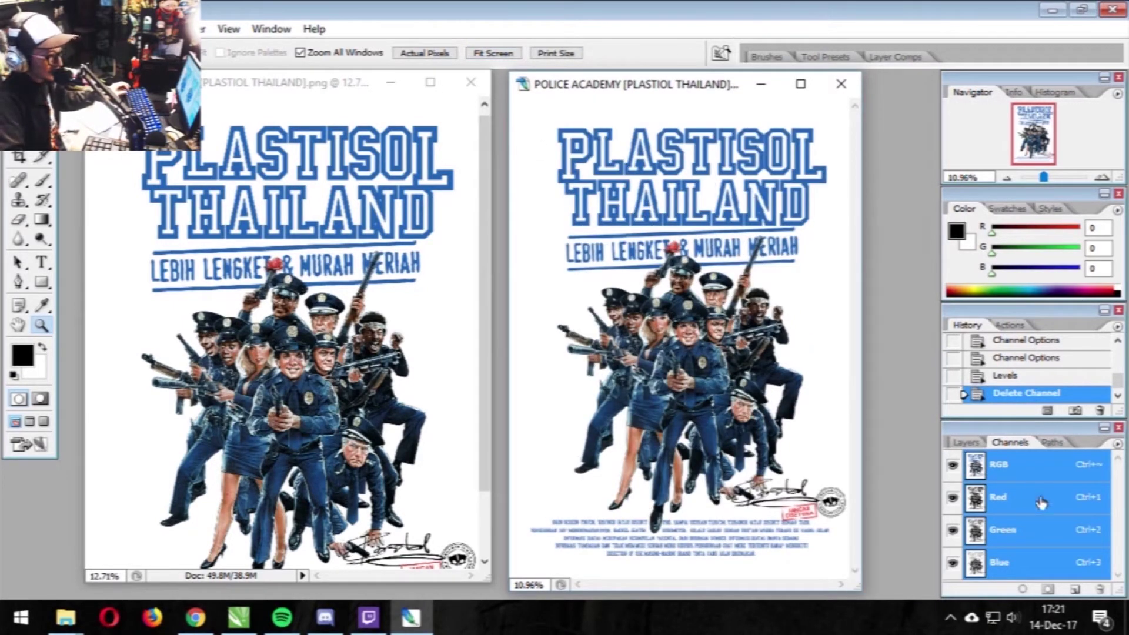
- Duplicate the Green channel under its default name
{"action": "left_click", "coordinate": [1026, 540]}
{"action": "right_click", "coordinate": [1027, 537]}
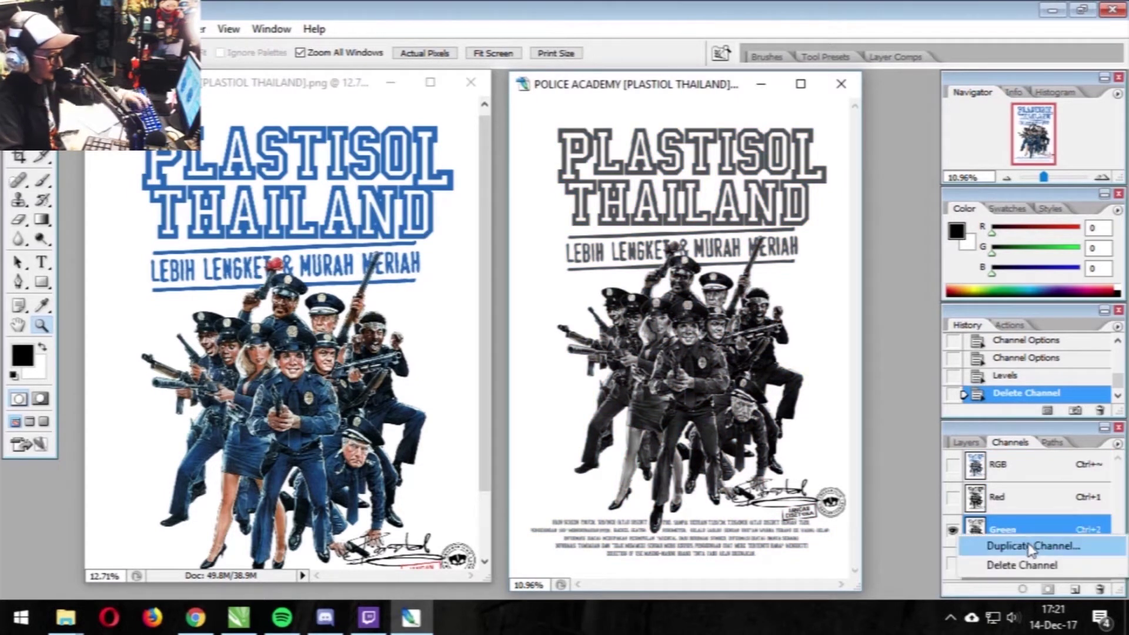
{"action": "left_click", "coordinate": [1029, 547]}
{"action": "key", "text": "Return"}
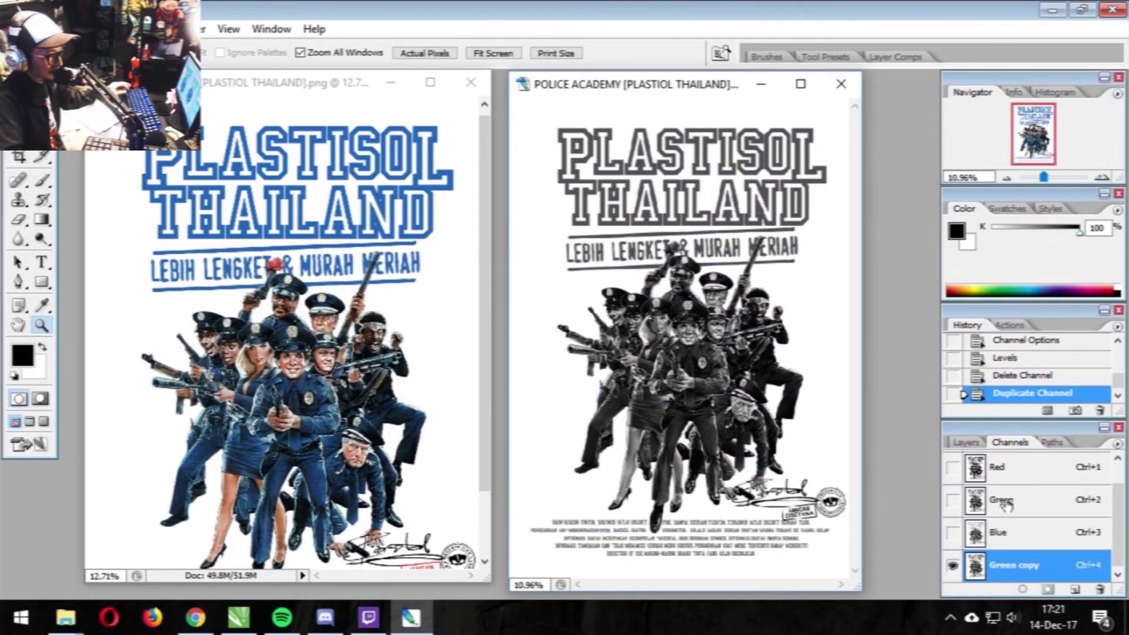
- Load the Blue channel as a selection, invert it, clear that area from the Green copy channel, and deselect
{"action": "left_click", "coordinate": [976, 538], "text": "ctrl"}
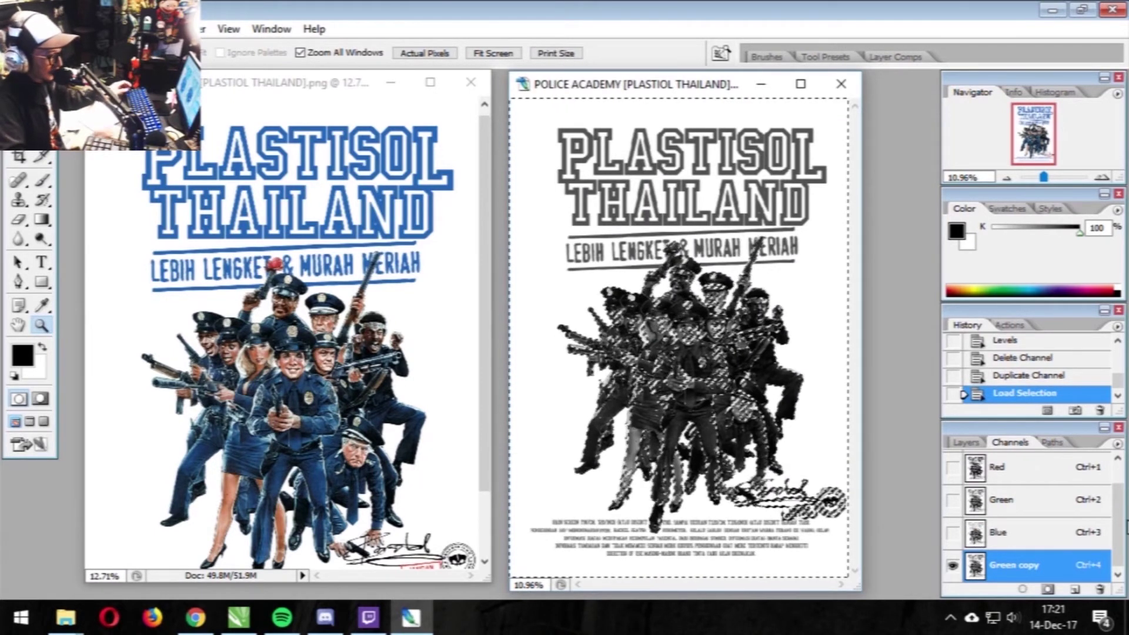
{"action": "key", "text": "ctrl+shift+i"}
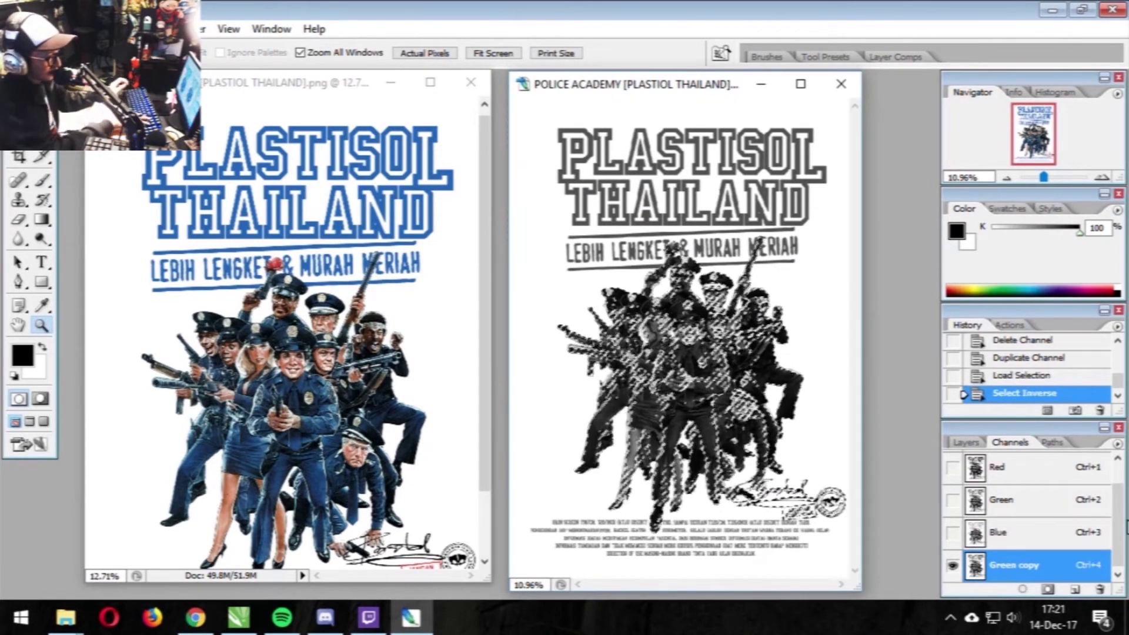
{"action": "key", "text": "Delete"}
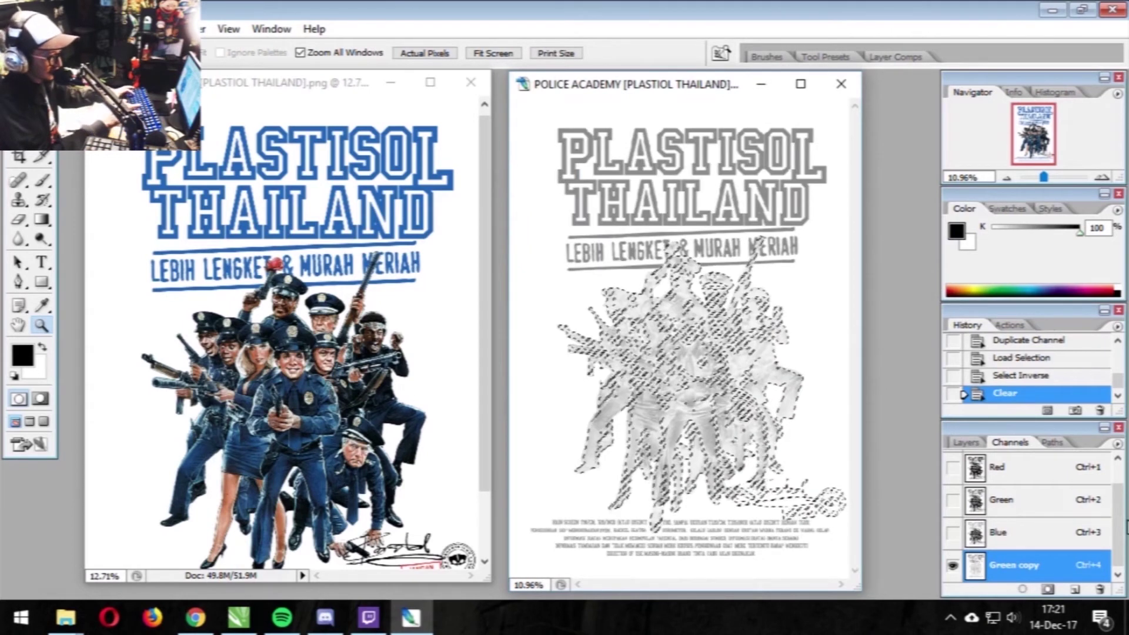
{"action": "key", "text": "ctrl+d"}
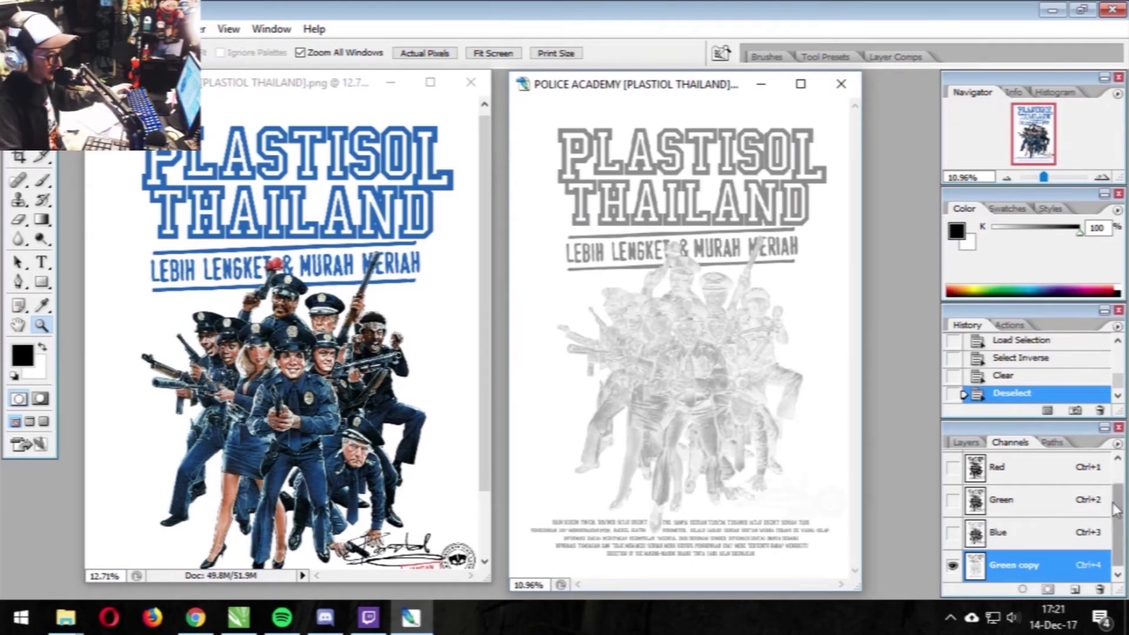
- Load the Green copy channel as a selection, clear the selected area in that channel, and deselect
{"action": "left_click", "coordinate": [1058, 565], "text": "ctrl"}
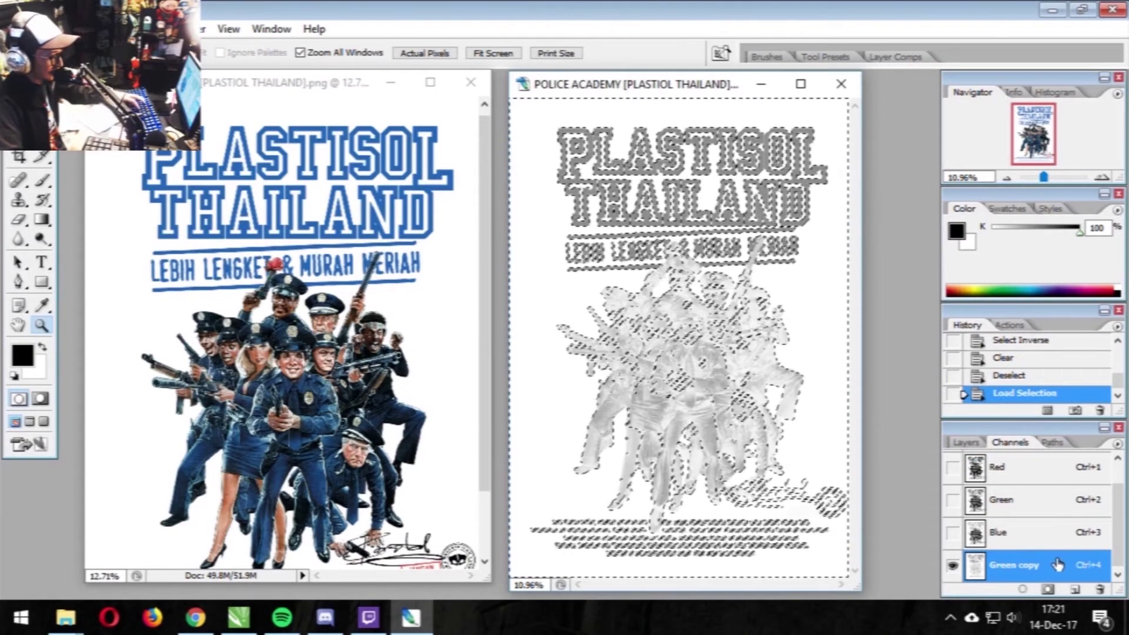
{"action": "key", "text": "Delete"}
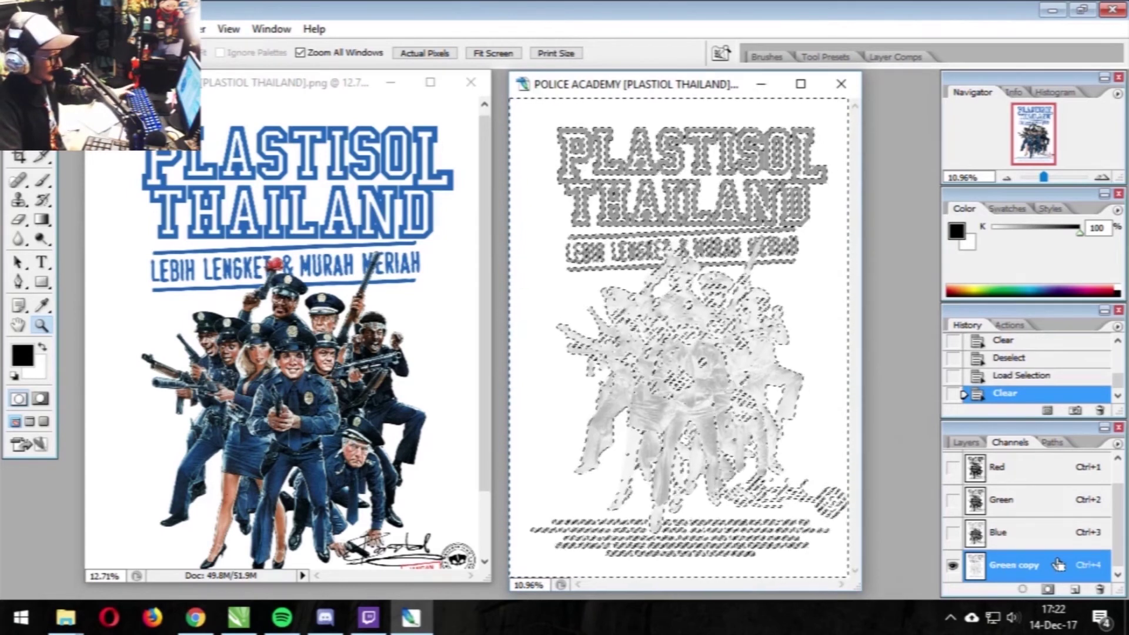
{"action": "key", "text": "ctrl+d"}
- Turn the Green copy channel into a spot color channel with blue 002aff and rename it Blue Film
{"action": "double_click", "coordinate": [976, 570]}
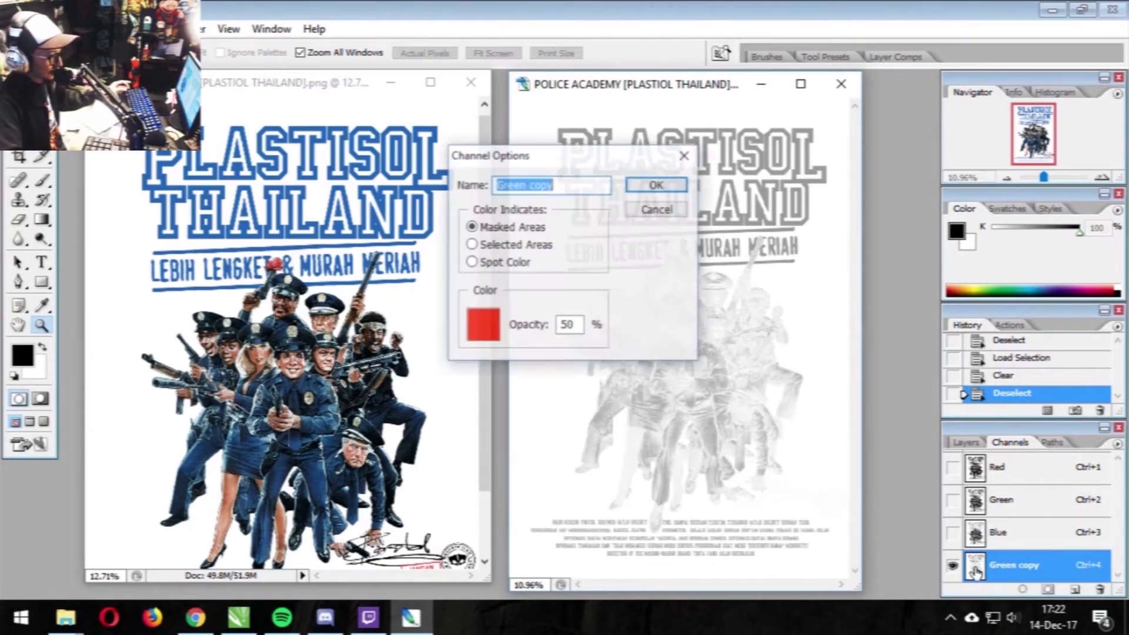
{"action": "left_click", "coordinate": [497, 265]}
{"action": "left_click", "coordinate": [476, 333]}
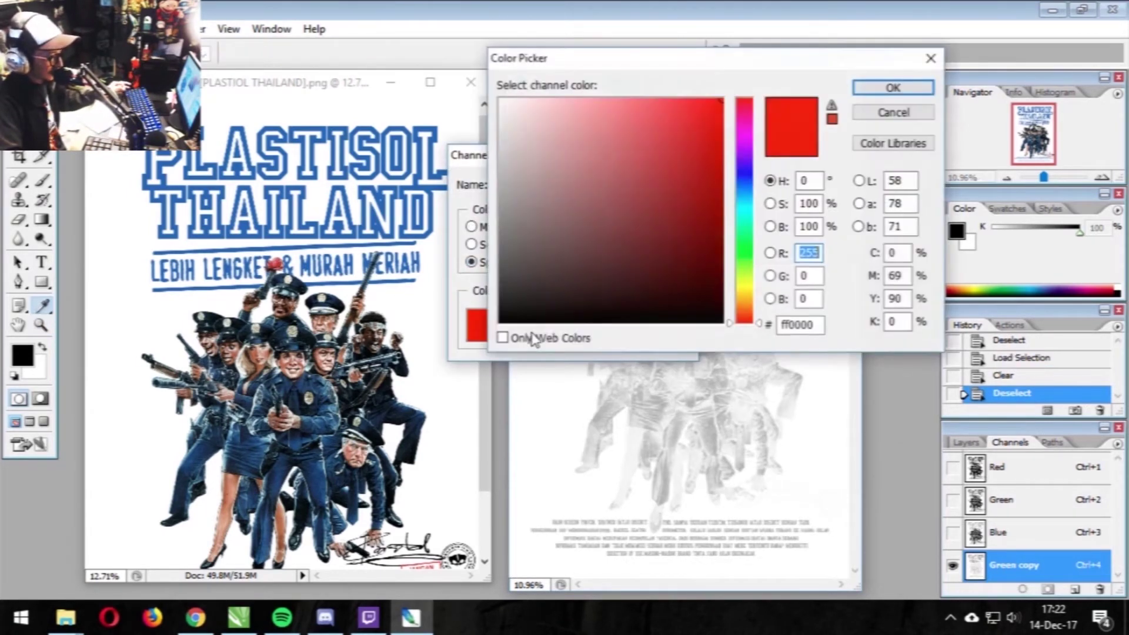
{"action": "left_click", "coordinate": [744, 179]}
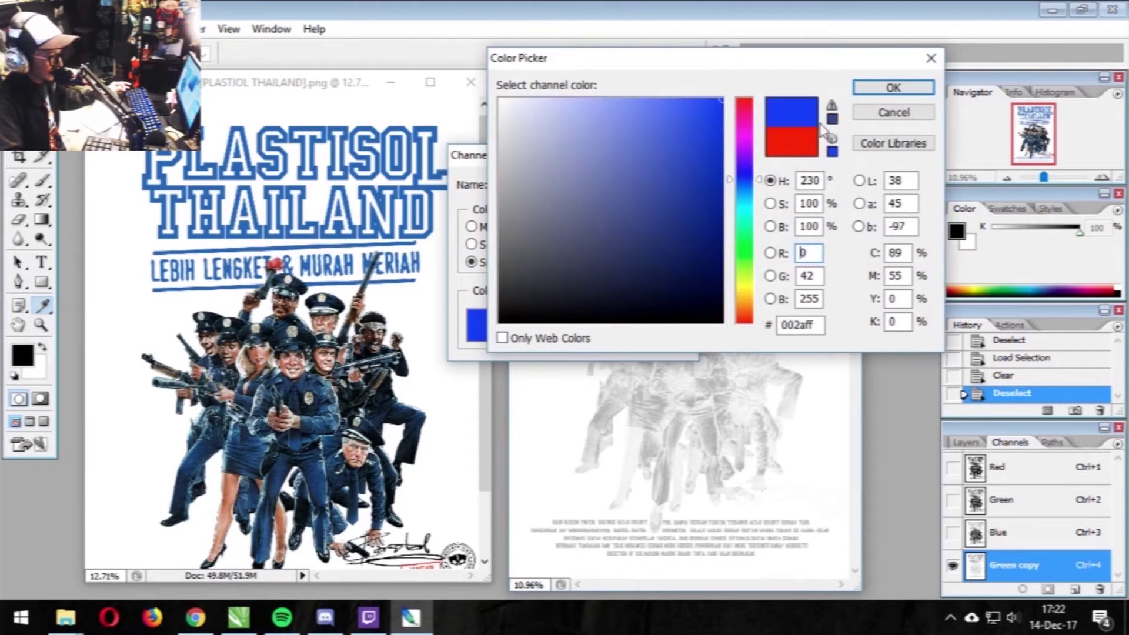
{"action": "left_click", "coordinate": [893, 87]}
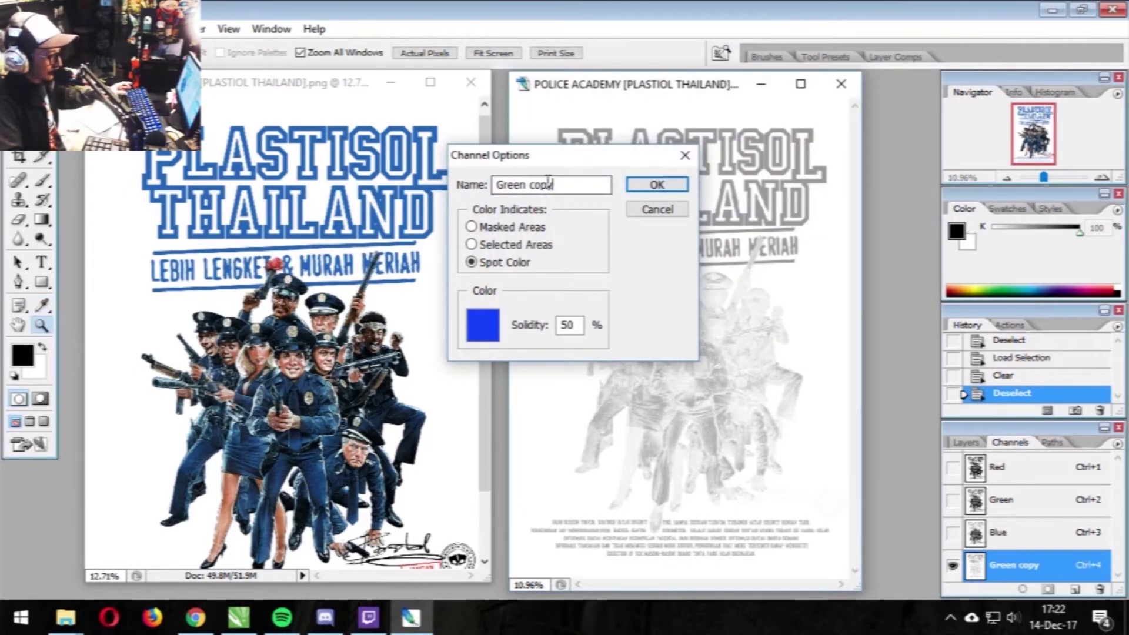
{"action": "left_click_drag", "start_coordinate": [553, 185], "coordinate": [398, 200]}
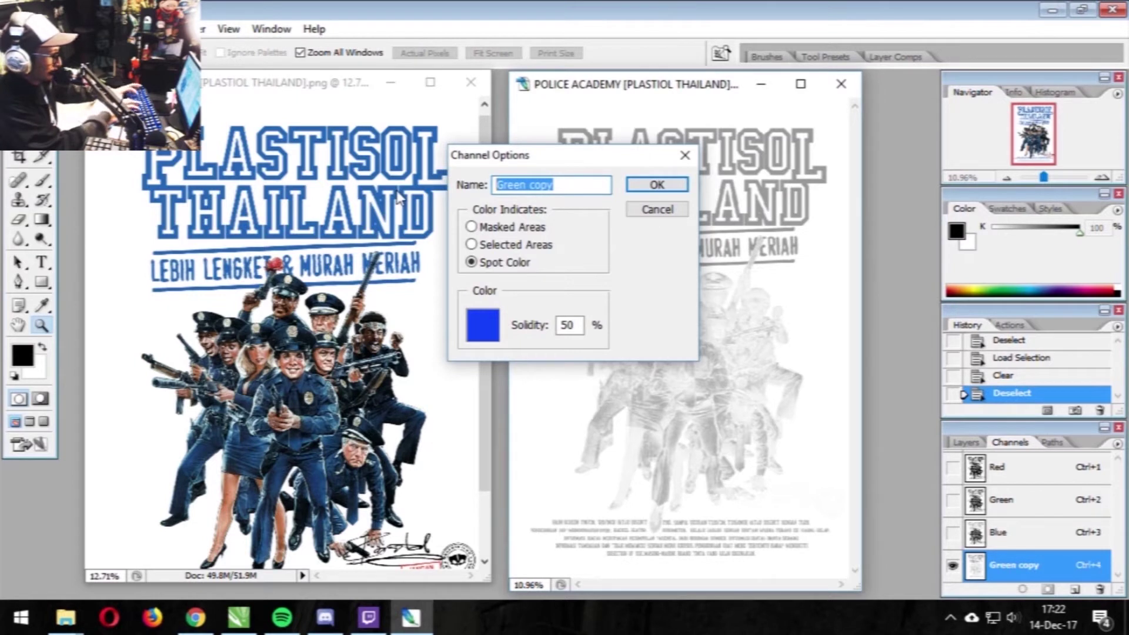
{"action": "type", "text": "Blue Film"}
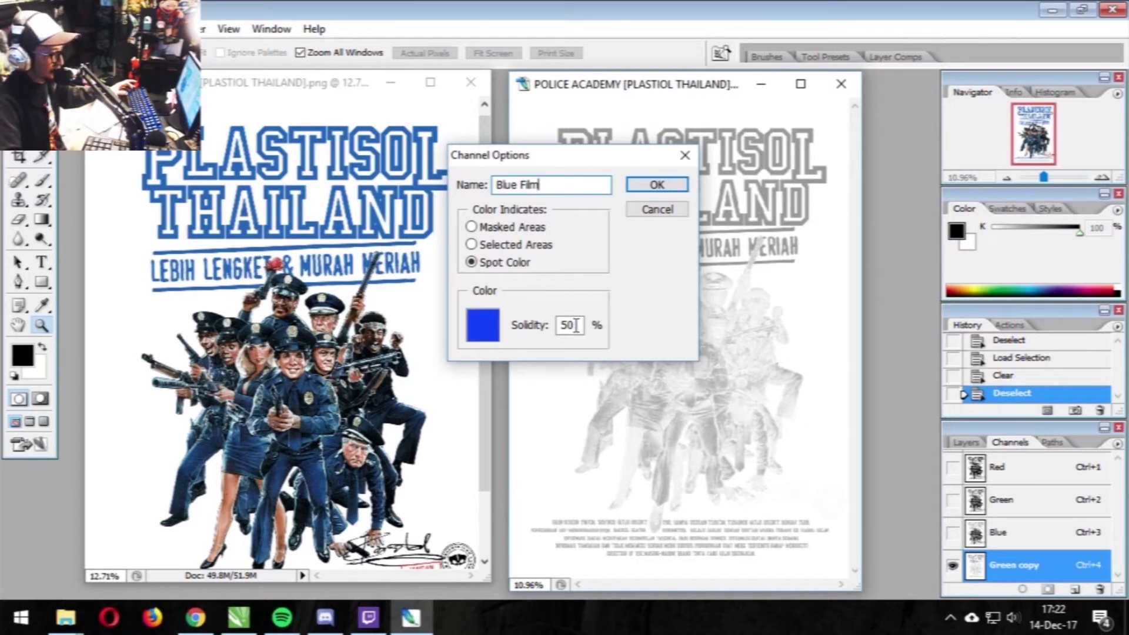
{"action": "left_click", "coordinate": [657, 186]}
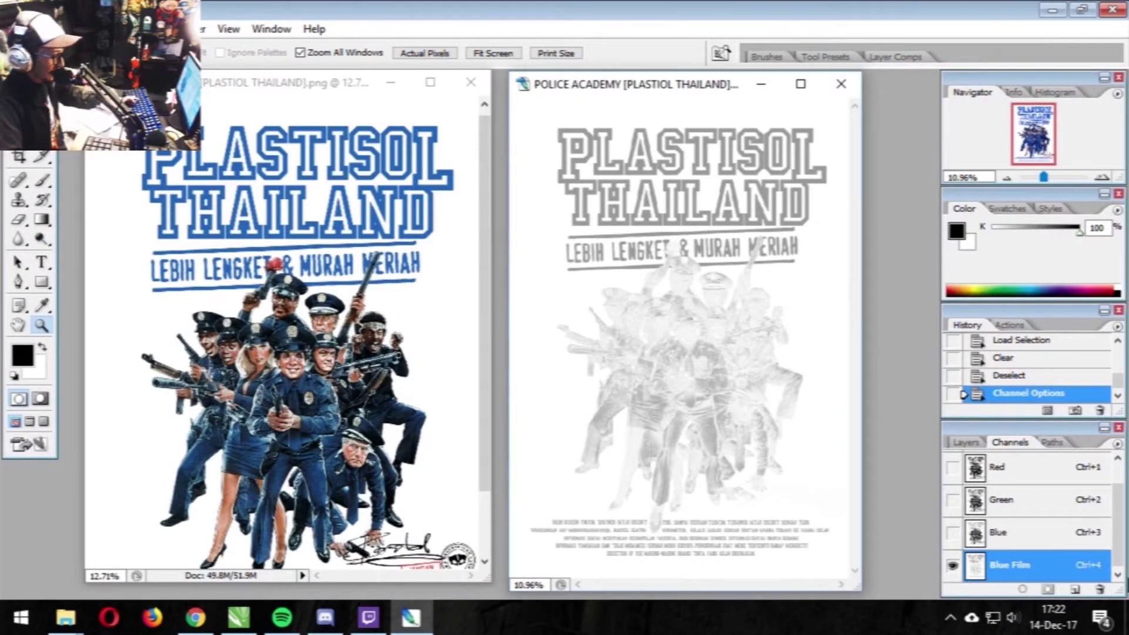
- Apply Levels to the Blue Film channel with input levels 152, 0.42 and 233
{"action": "key", "text": "ctrl+l"}
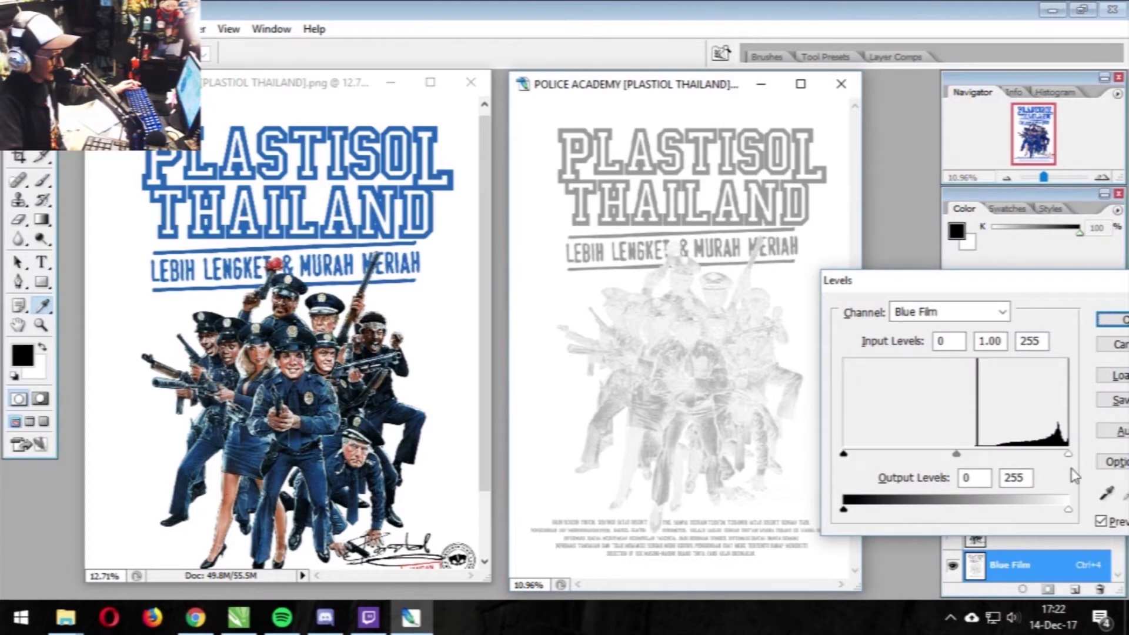
{"action": "left_click_drag", "start_coordinate": [845, 455], "coordinate": [977, 456]}
{"action": "left_click_drag", "start_coordinate": [1069, 456], "coordinate": [1047, 457]}
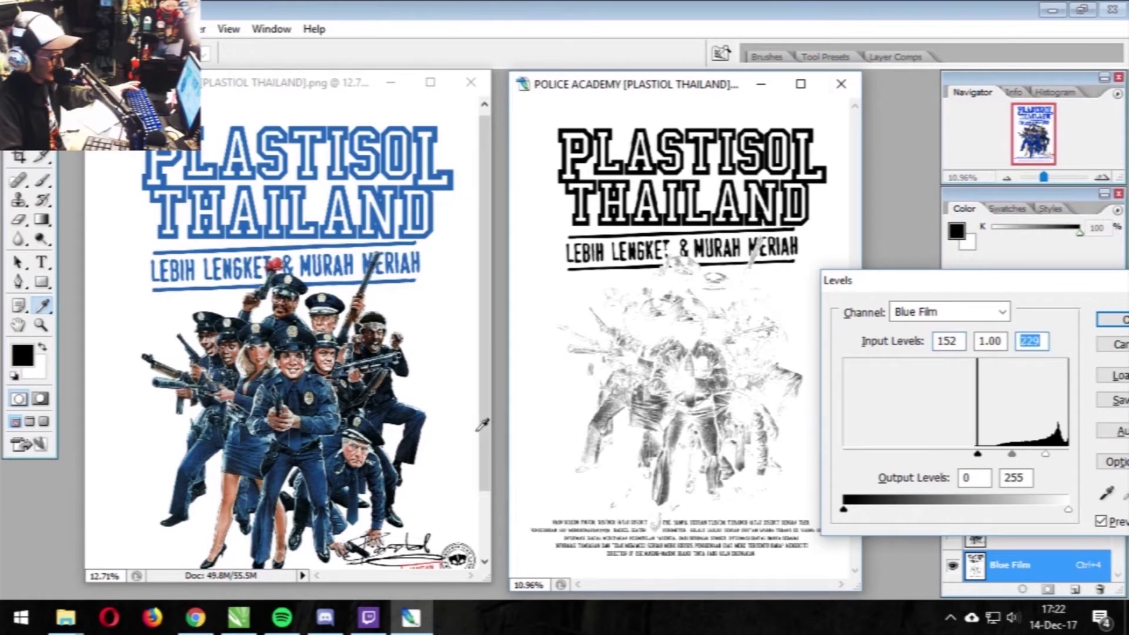
{"action": "left_click_drag", "start_coordinate": [1011, 455], "coordinate": [1024, 457]}
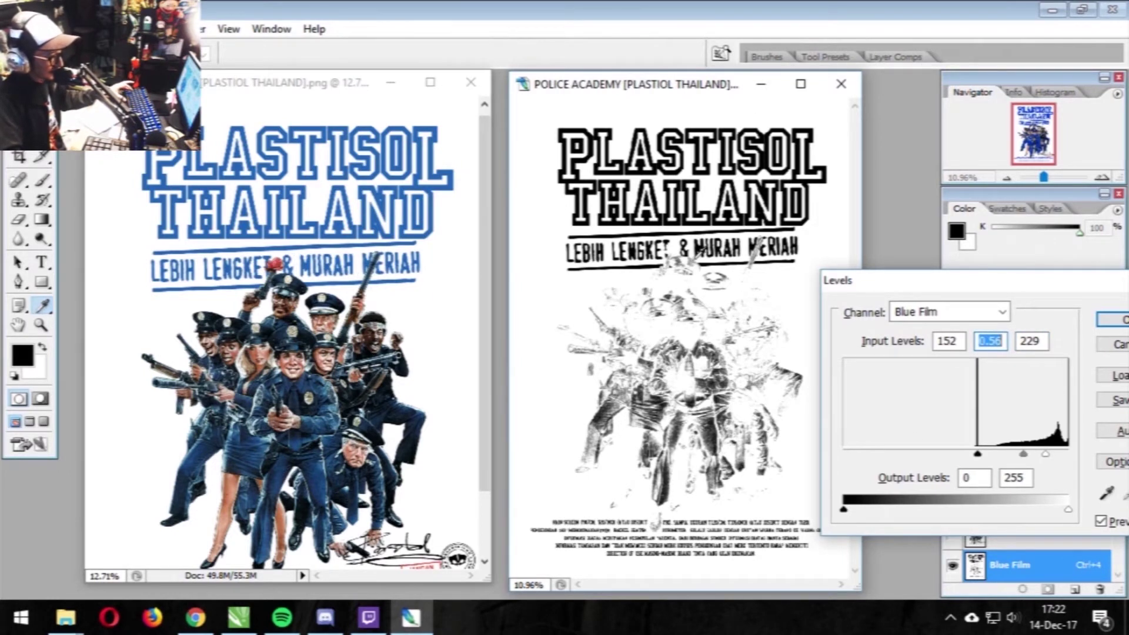
{"action": "left_click_drag", "start_coordinate": [1071, 292], "coordinate": [928, 130]}
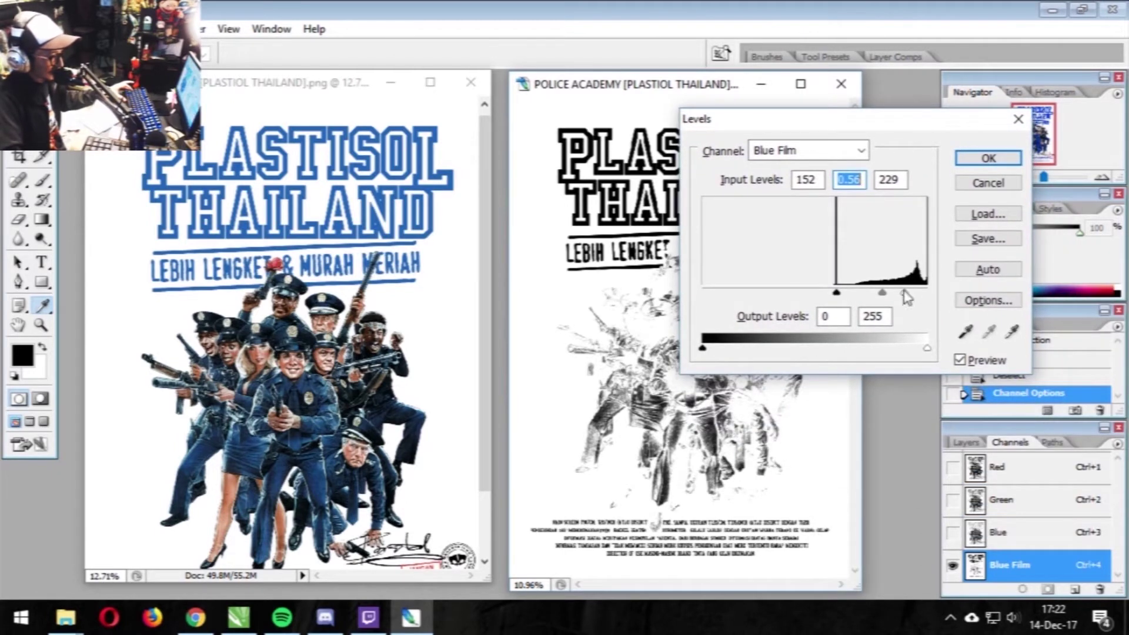
{"action": "mouse_move", "coordinate": [905, 293]}
{"action": "left_mouse_down"}
{"action": "mouse_move", "coordinate": [915, 292]}
{"action": "mouse_move", "coordinate": [890, 292]}
{"action": "left_mouse_up"}
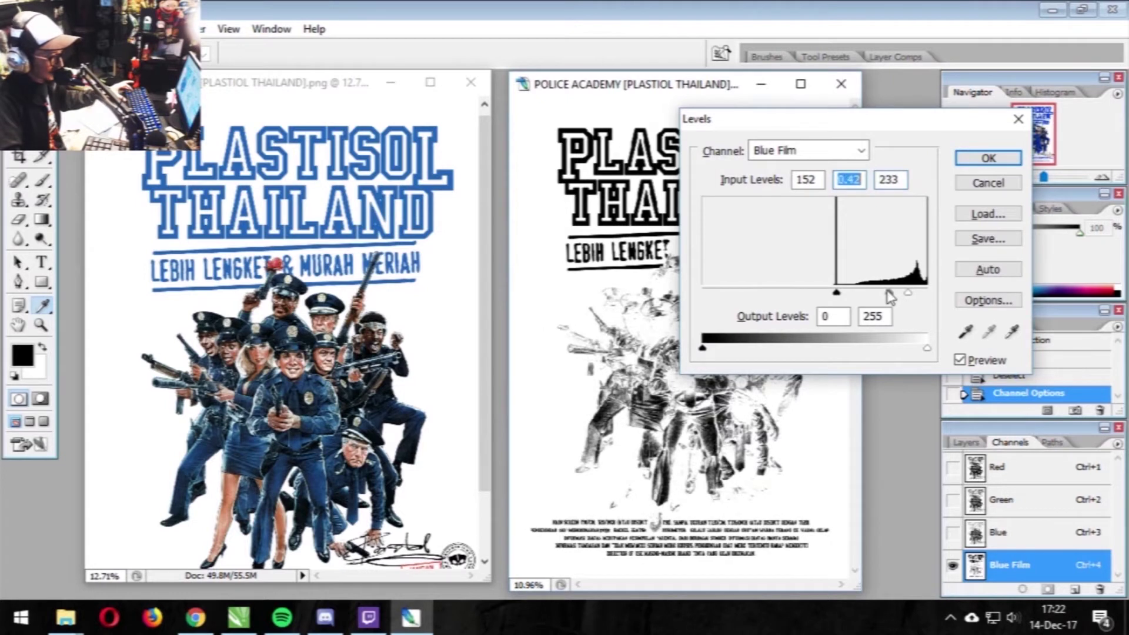
{"action": "left_click", "coordinate": [994, 159]}
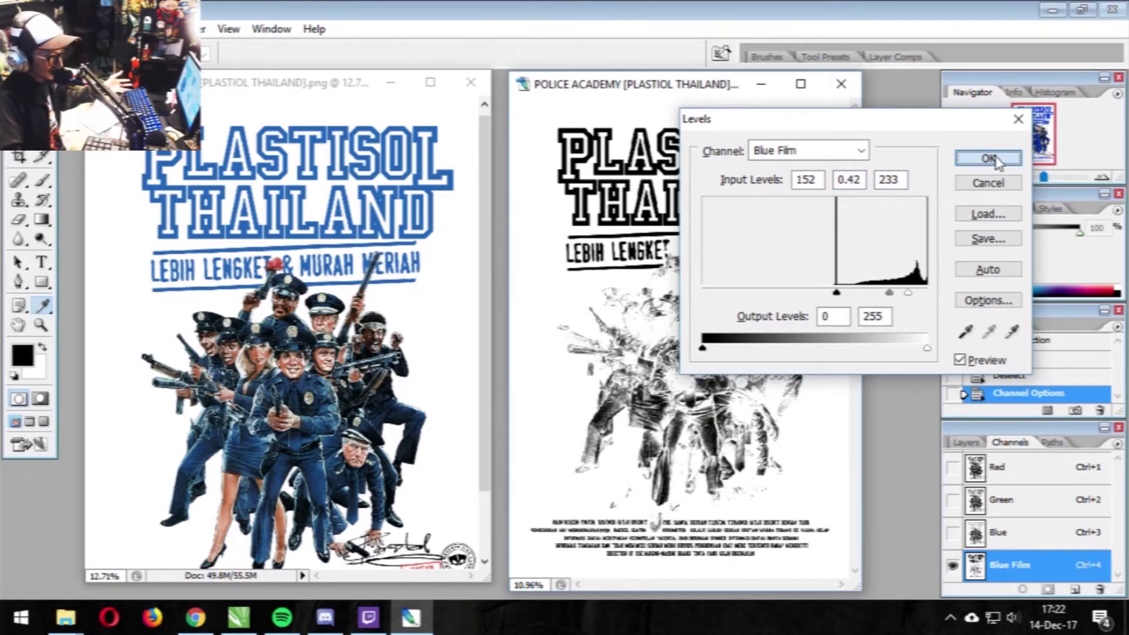
{"action": "left_click", "coordinate": [997, 160]}
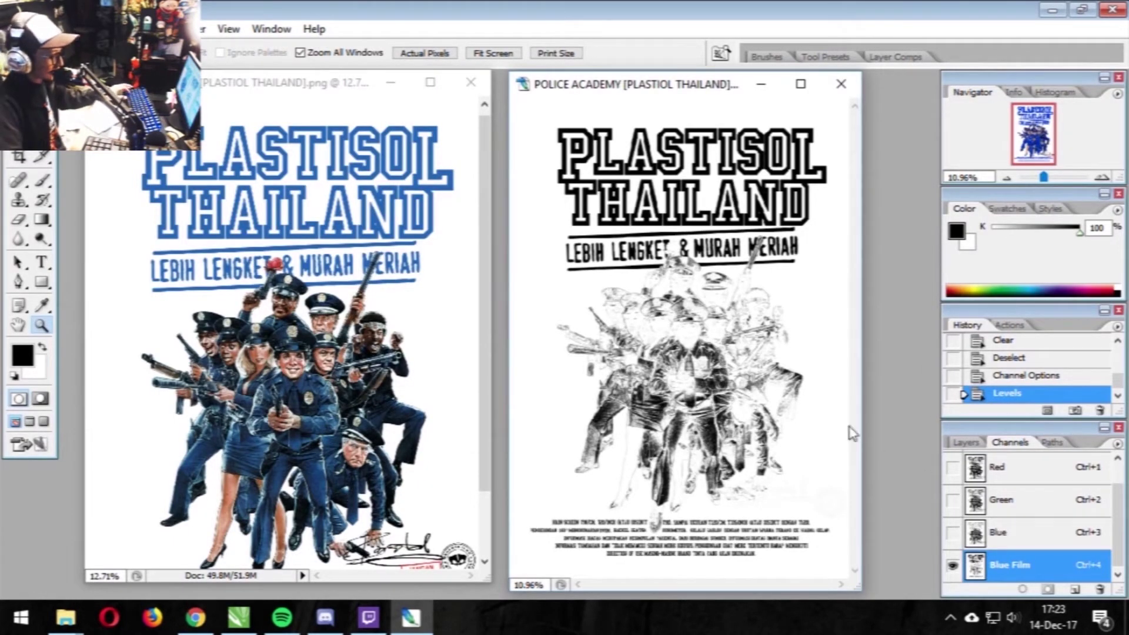
- Zoom in on the MURAH lettering and officers' caps to compare the original artwork with the Blue Film channel
{"action": "left_click", "coordinate": [294, 240]}
{"action": "key", "text": "Tab"}
{"action": "left_click_drag", "start_coordinate": [274, 230], "coordinate": [356, 339]}
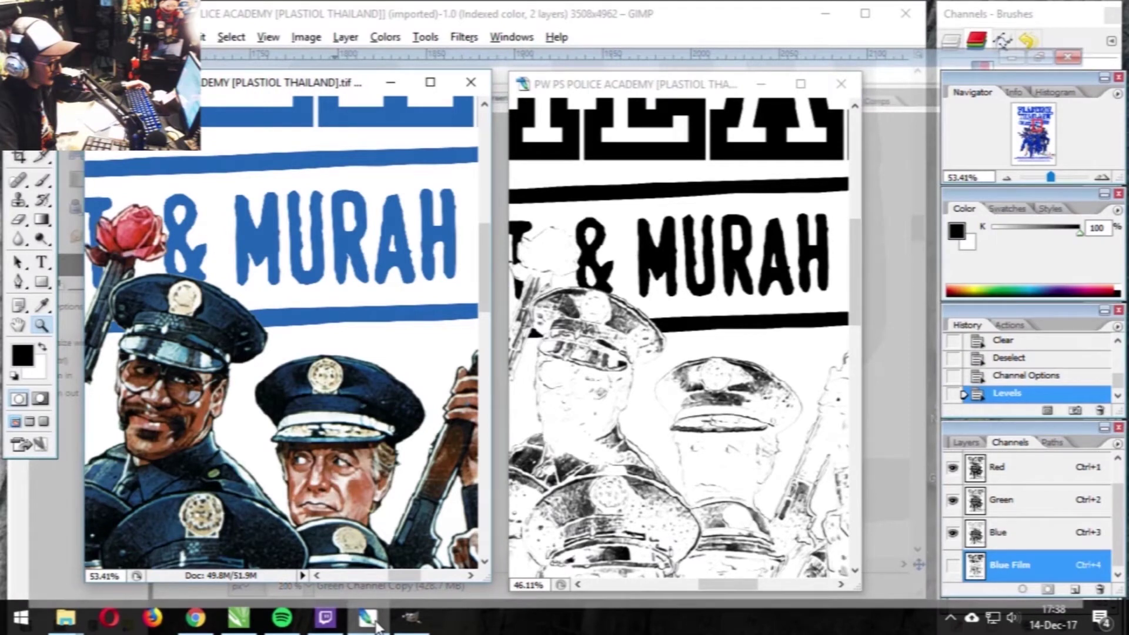
- Switch to Photoshop and start converting the Blue Film channel to Bitmap mode, flattening the layers and discarding the other channels
{"action": "left_click", "coordinate": [368, 617]}
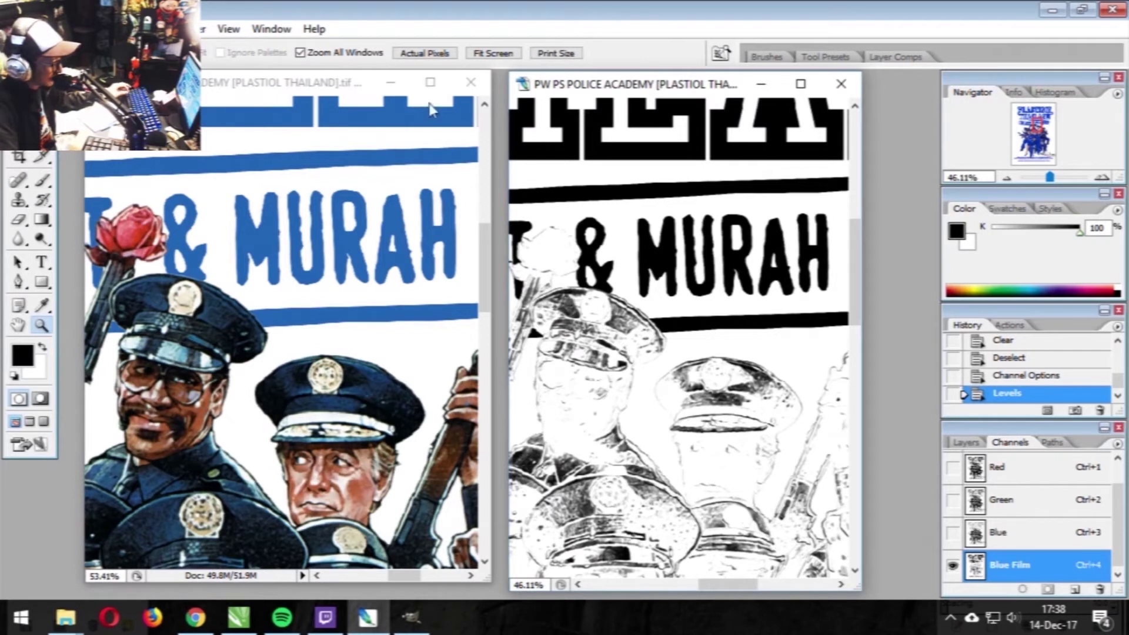
{"action": "key", "text": "alt+i"}
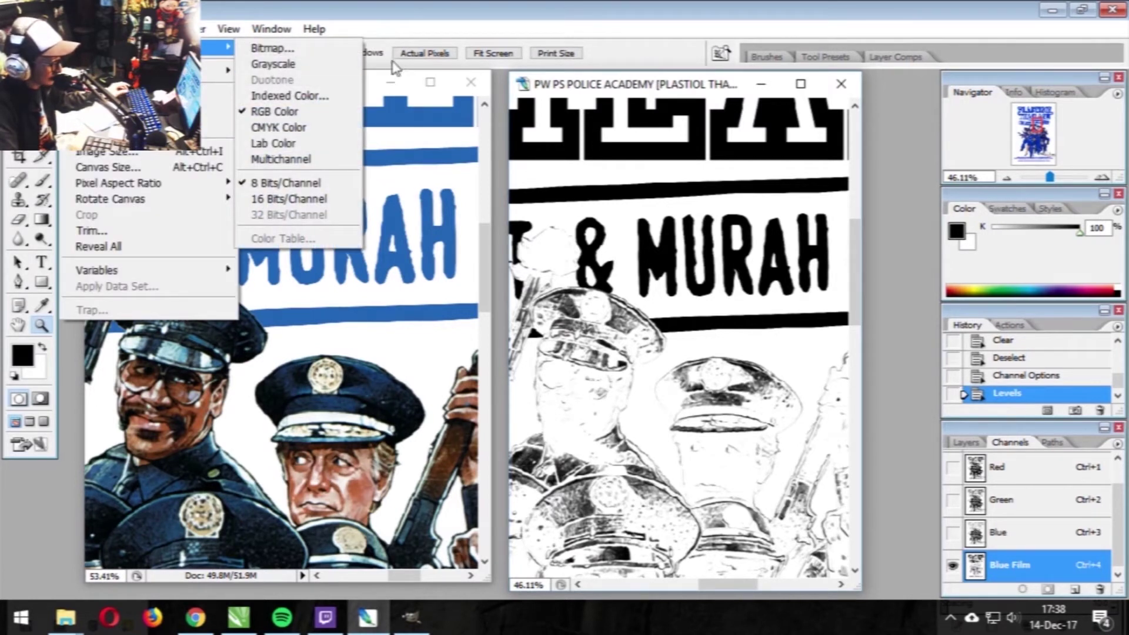
{"action": "left_click", "coordinate": [326, 51]}
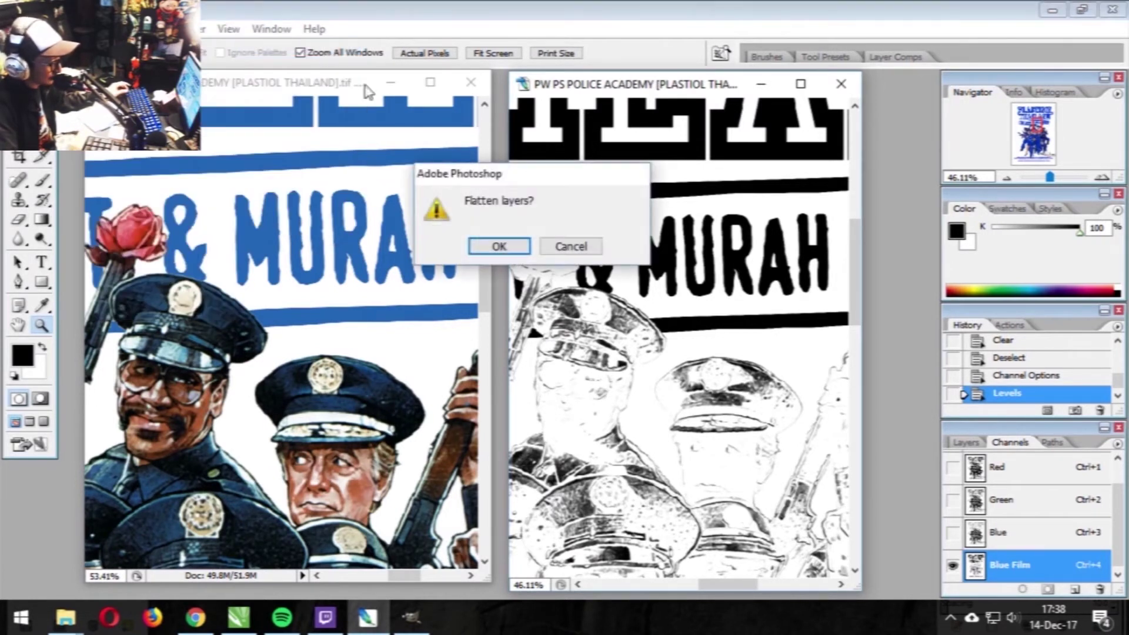
{"action": "left_click", "coordinate": [507, 247]}
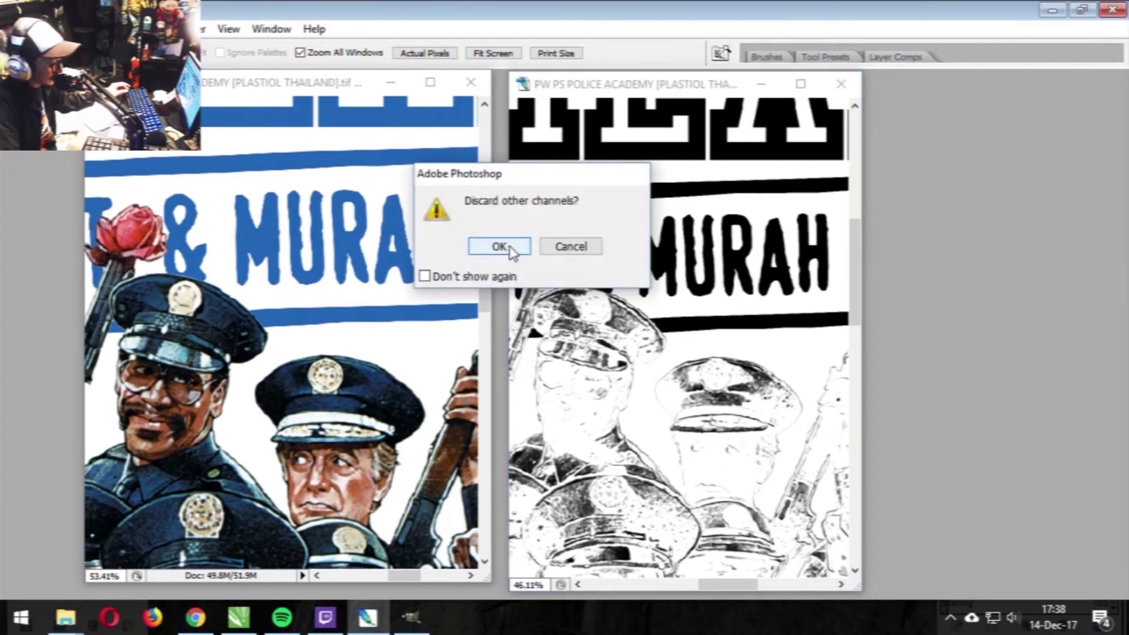
{"action": "left_click", "coordinate": [510, 248]}
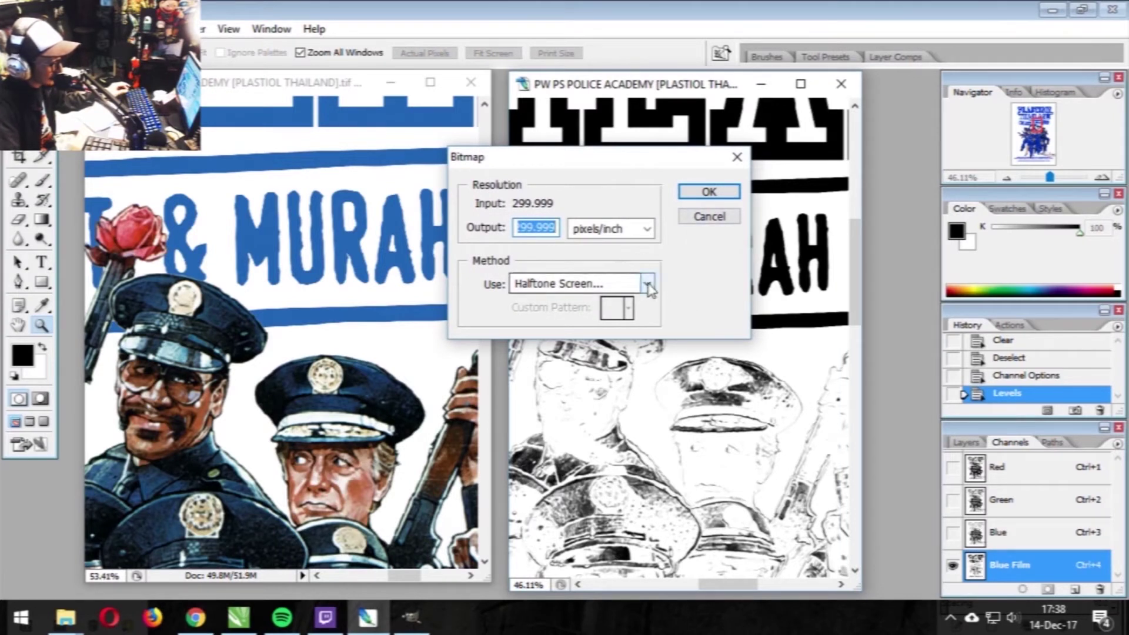
- Convert to a 600 pixels/inch bitmap with the Halftone Screen method, using 55 lines/inch, 22.5 degrees and the Ellipse shape
{"action": "left_click", "coordinate": [649, 284]}
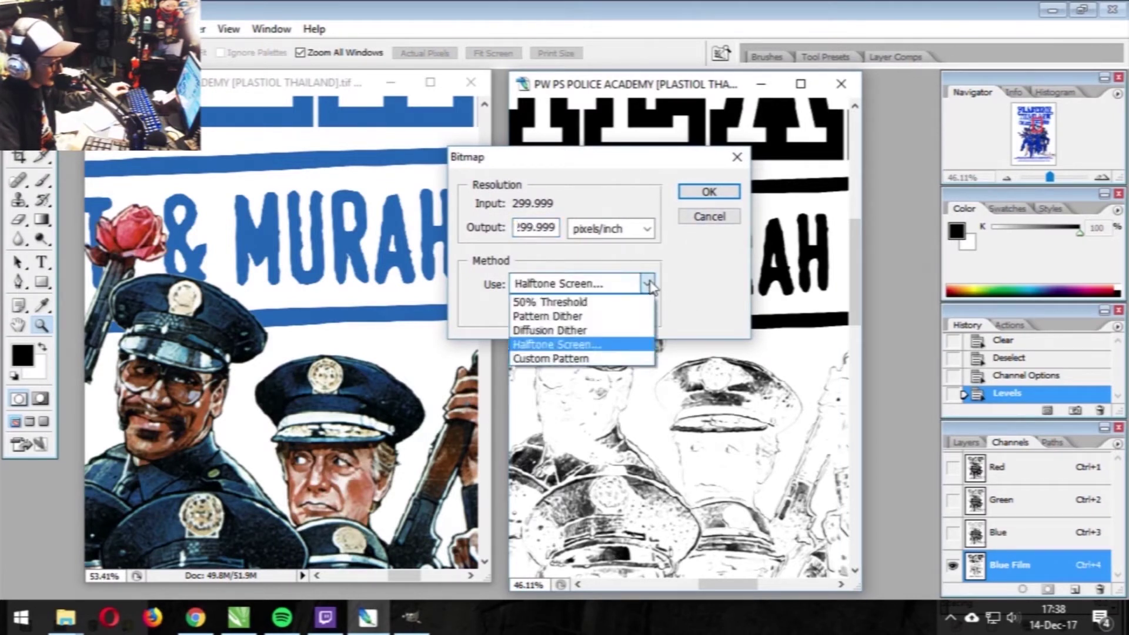
{"action": "left_click", "coordinate": [612, 351]}
{"action": "double_click", "coordinate": [557, 229]}
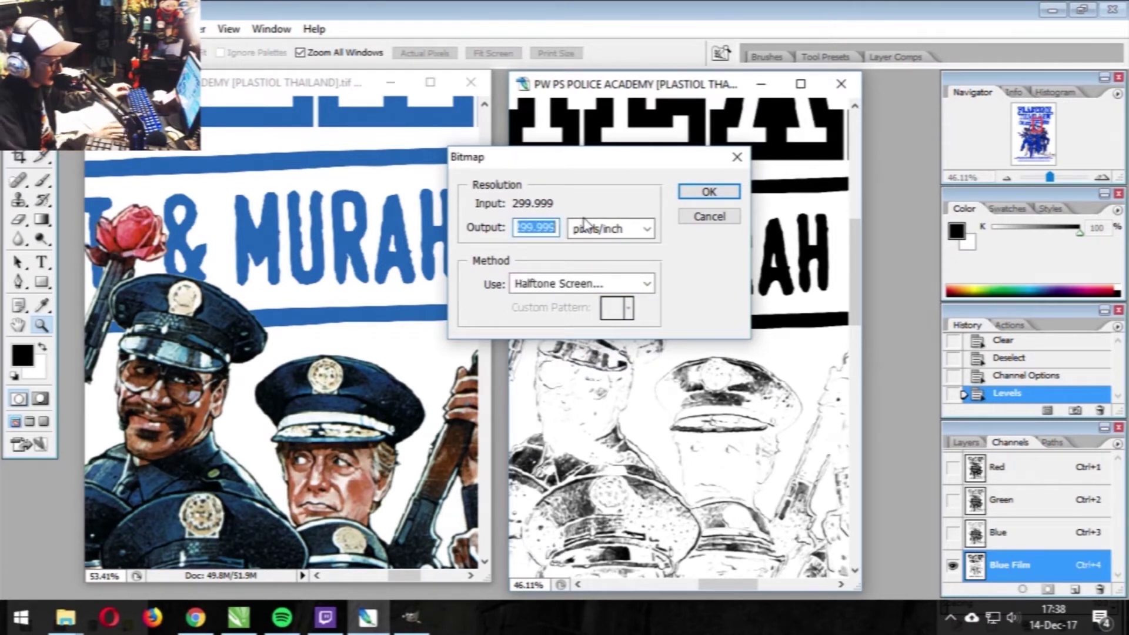
{"action": "type", "text": "55"}
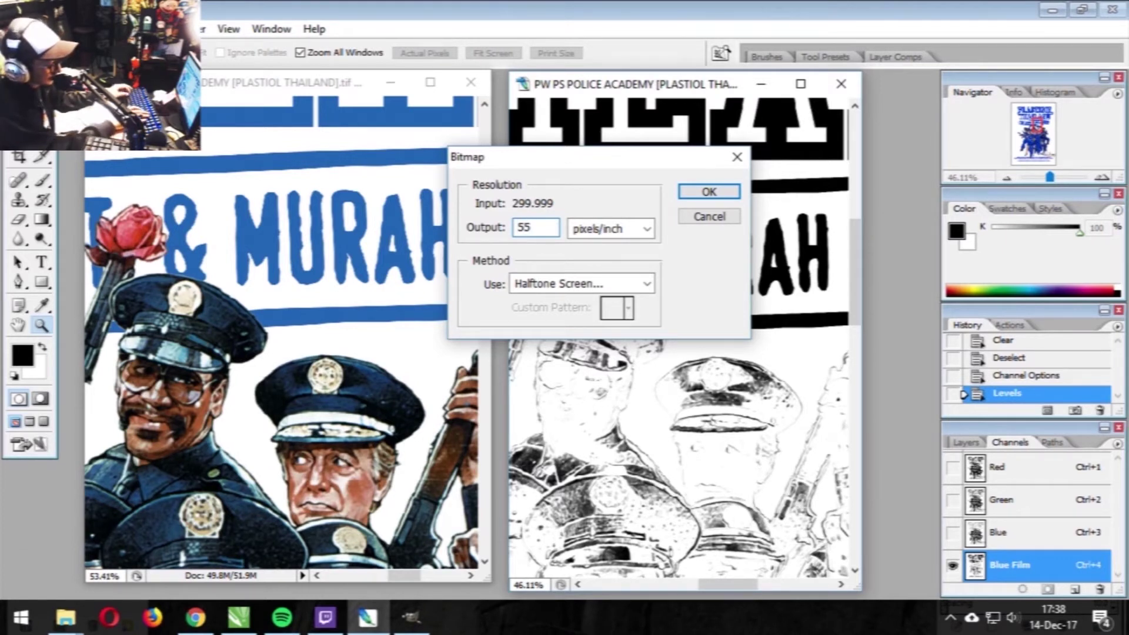
{"action": "key", "text": "BackSpace"}
{"action": "key", "text": "BackSpace"}
{"action": "type", "text": "600"}
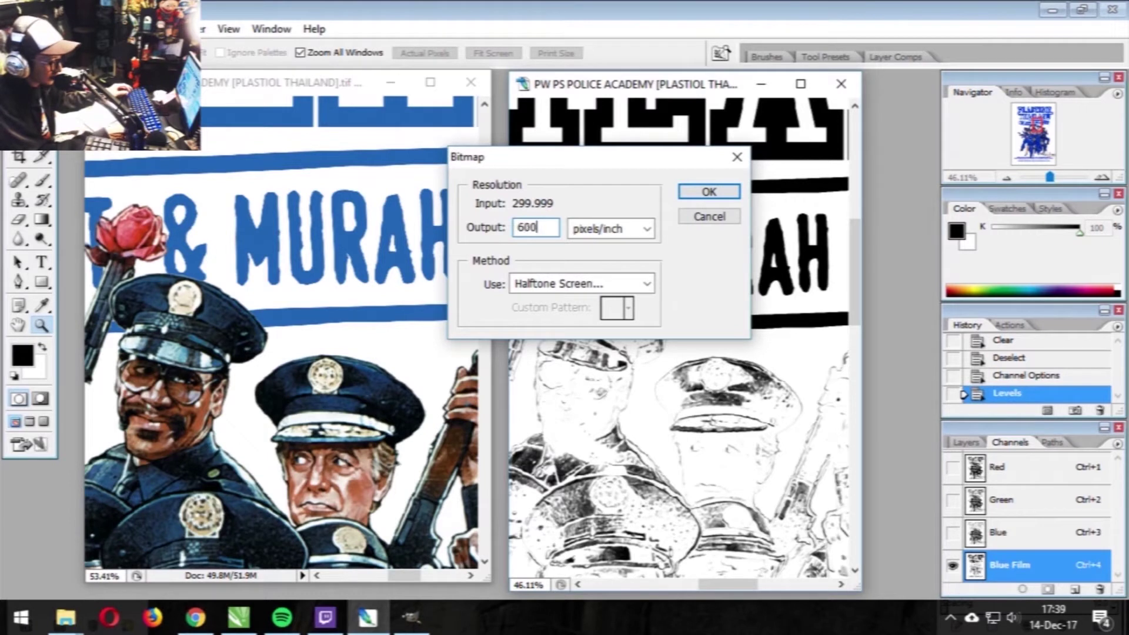
{"action": "left_click", "coordinate": [710, 193]}
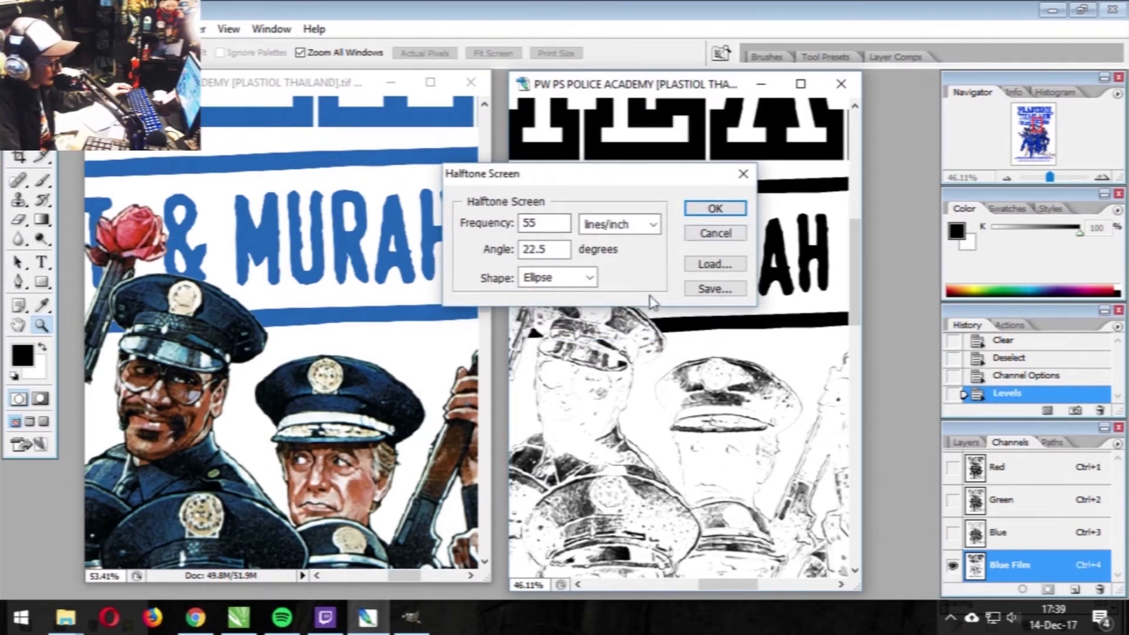
{"action": "left_click", "coordinate": [589, 279]}
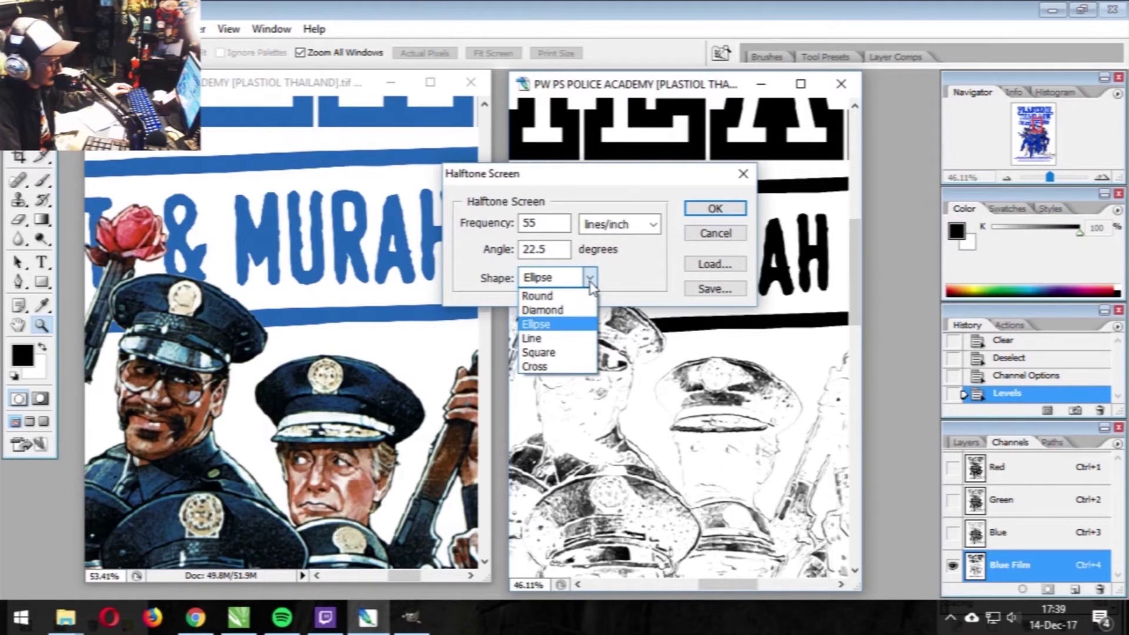
{"action": "left_click", "coordinate": [590, 280]}
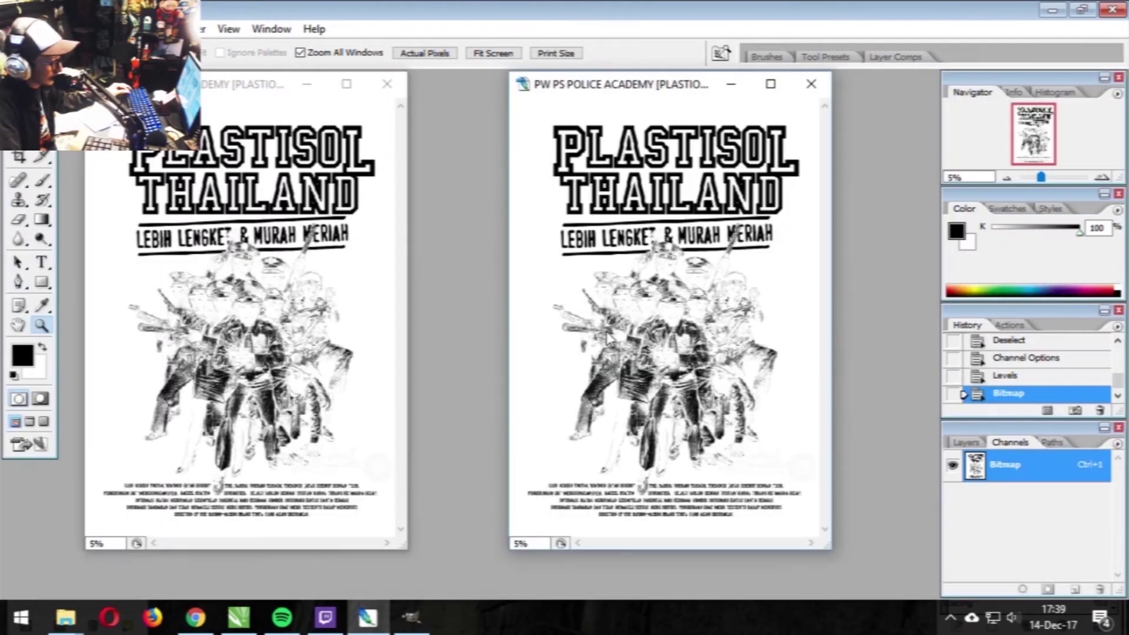
- Zoom in on the officers below the lettering to examine the halftone pattern of the bitmap
{"action": "left_click", "coordinate": [636, 323]}
{"action": "key", "text": "Tab"}
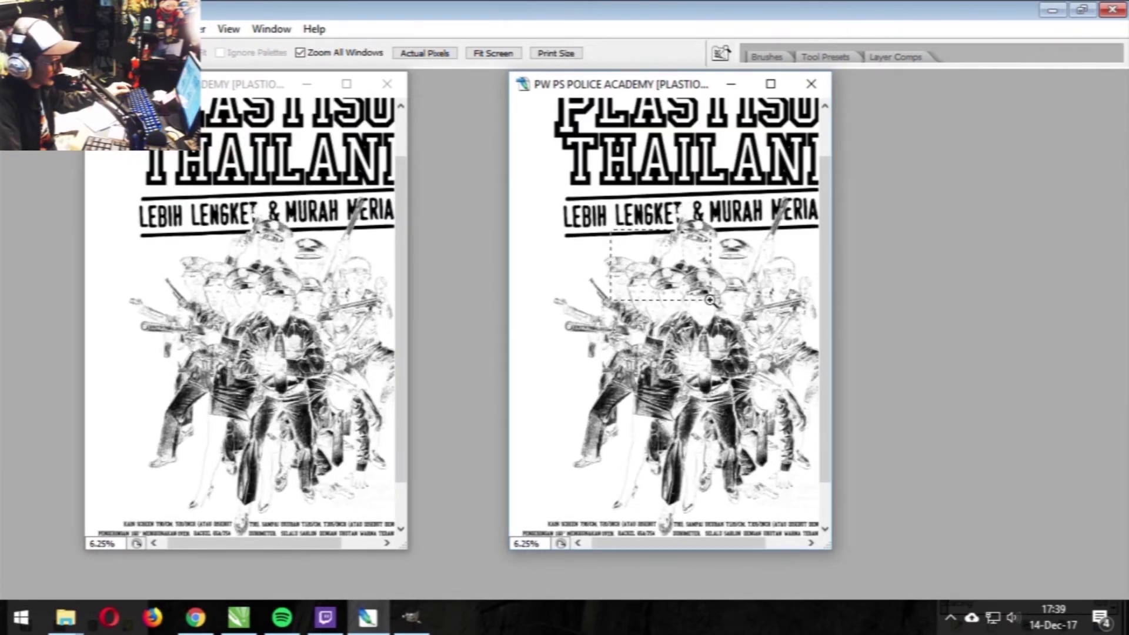
{"action": "left_click", "coordinate": [711, 301]}
{"action": "left_click", "coordinate": [715, 347]}
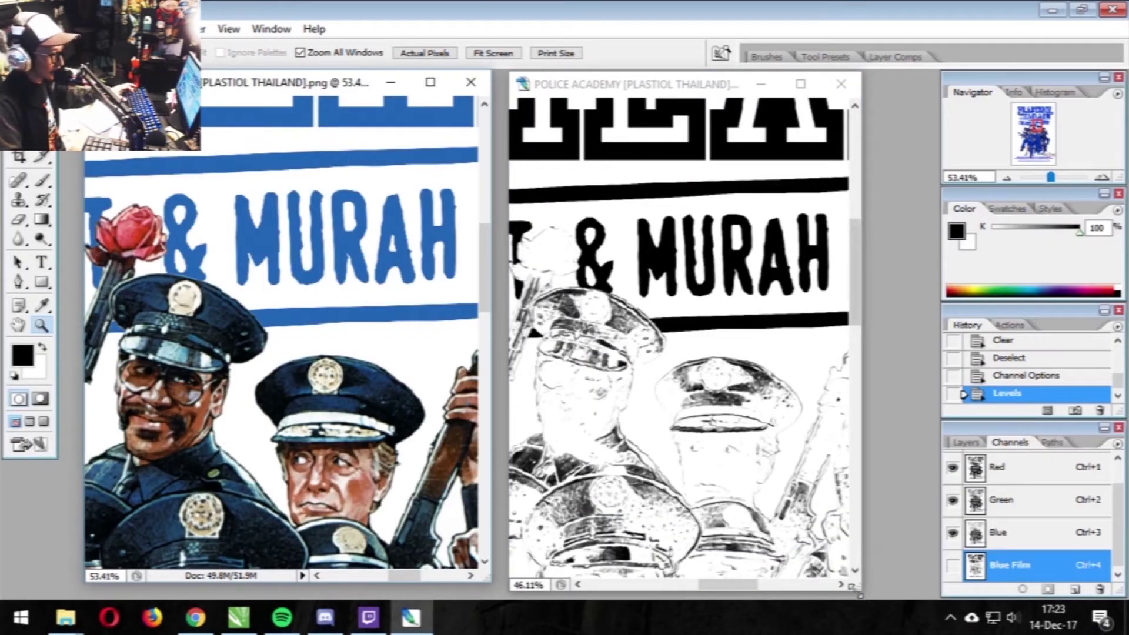
- Minimize Photoshop and launch GIMP for the Police Academy poster
{"action": "left_click", "coordinate": [1052, 10]}
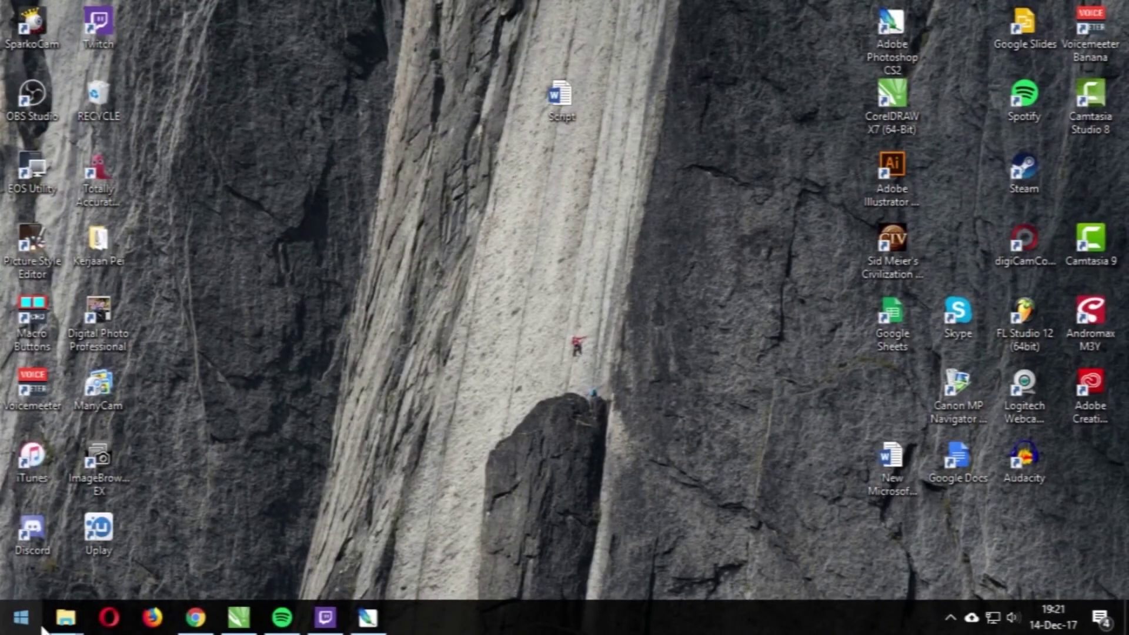
{"action": "left_click", "coordinate": [22, 618]}
{"action": "left_click", "coordinate": [147, 146]}
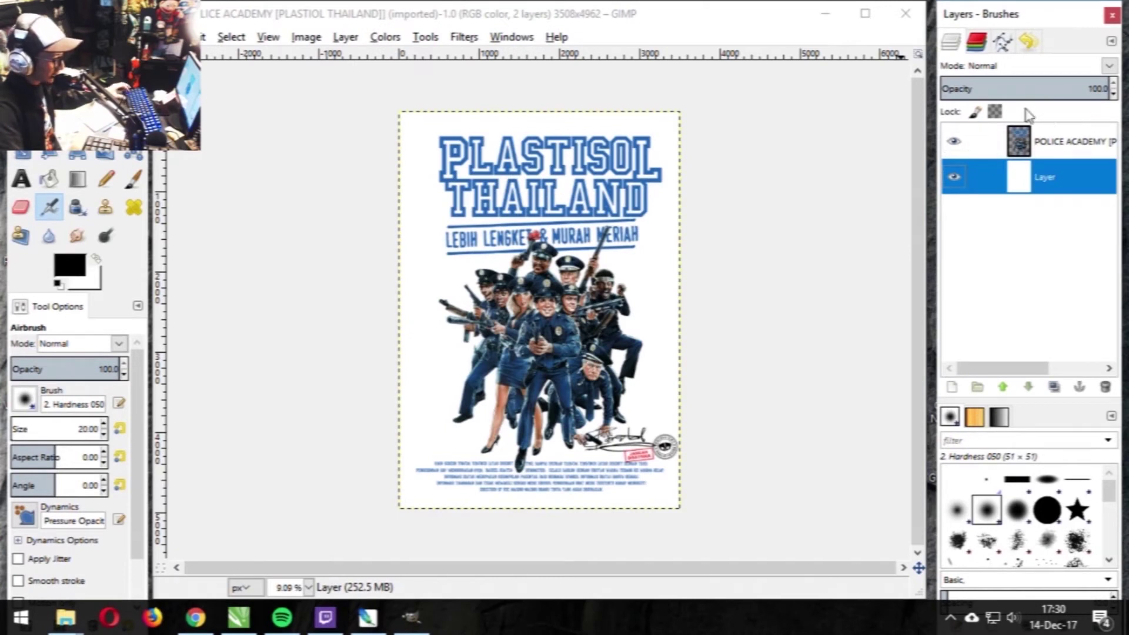
- Make the POLICE ACADEMY artwork layer above the white layer the active one
{"action": "left_click", "coordinate": [1072, 144]}
{"action": "left_click", "coordinate": [1071, 171]}
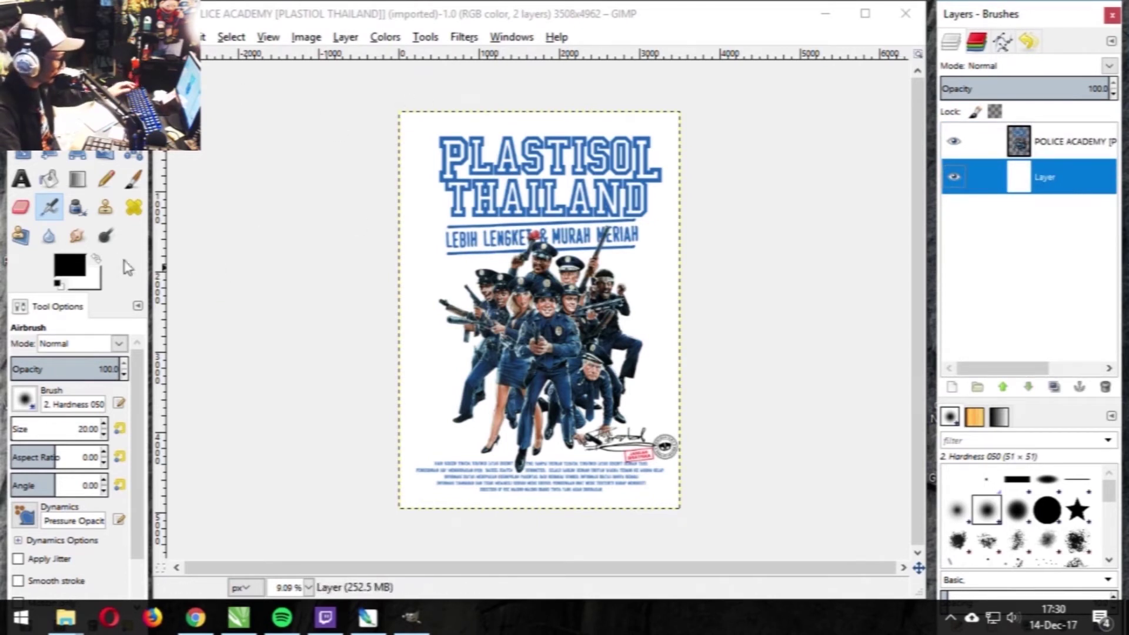
{"action": "left_click", "coordinate": [1066, 146]}
{"action": "left_click", "coordinate": [1070, 186]}
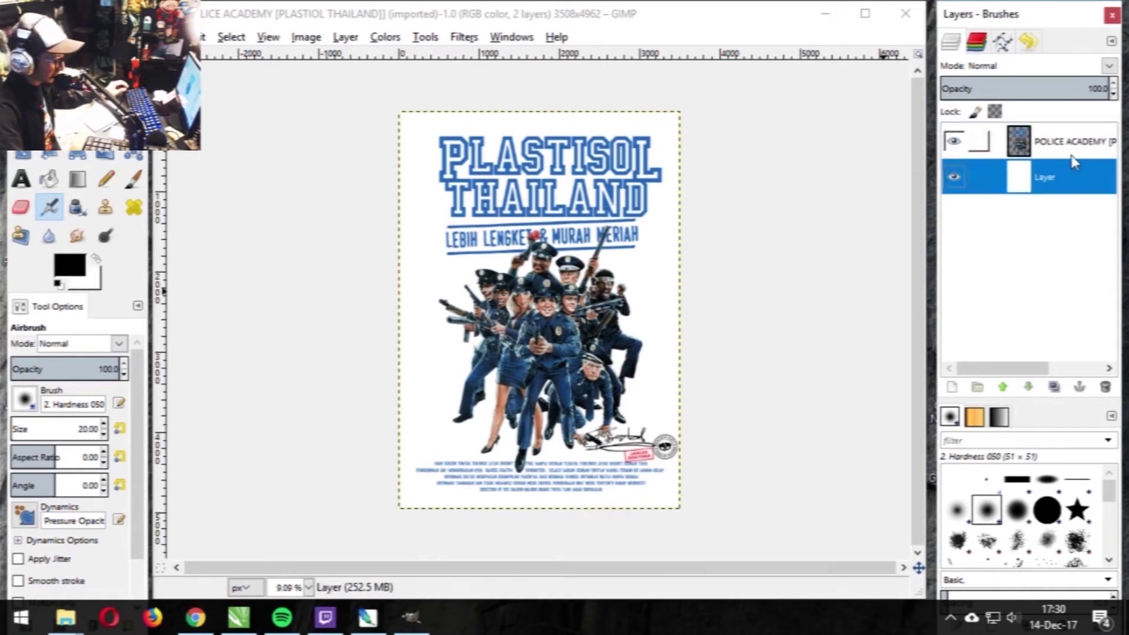
{"action": "left_click", "coordinate": [1074, 154]}
{"action": "left_click", "coordinate": [1077, 171]}
{"action": "left_click", "coordinate": [1080, 150]}
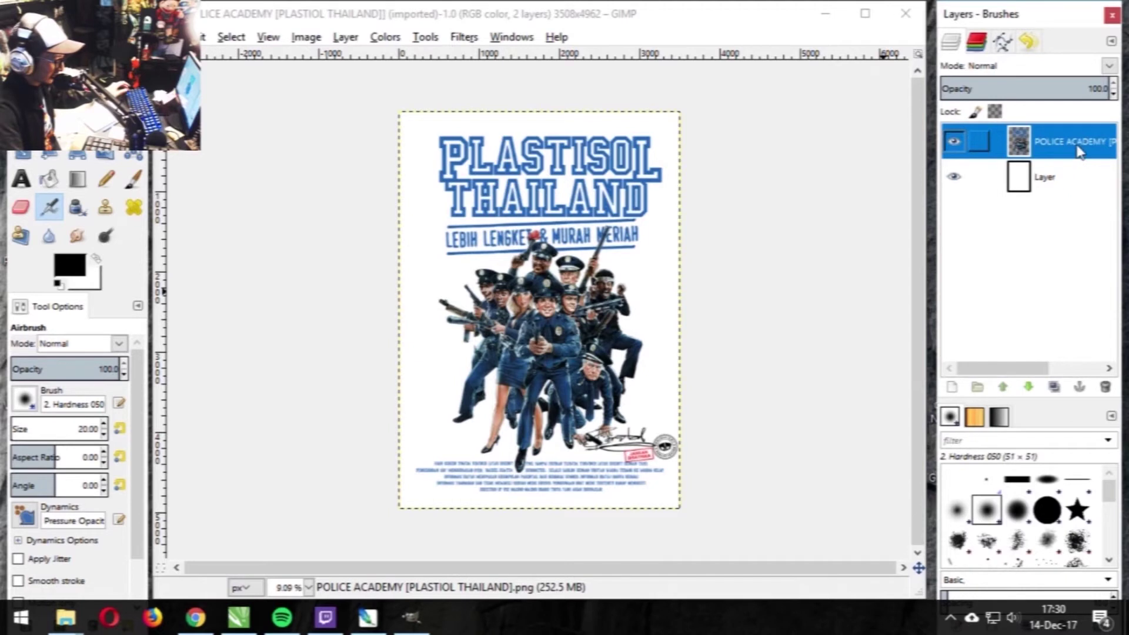
{"action": "left_click", "coordinate": [979, 49]}
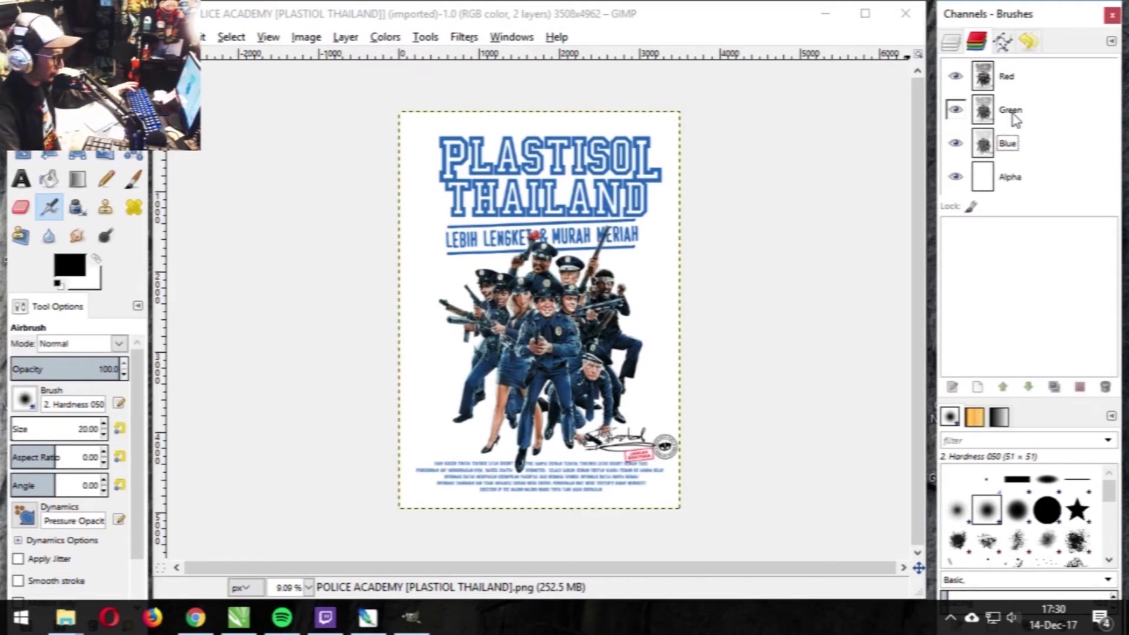
{"action": "key", "text": "ctrl+d"}
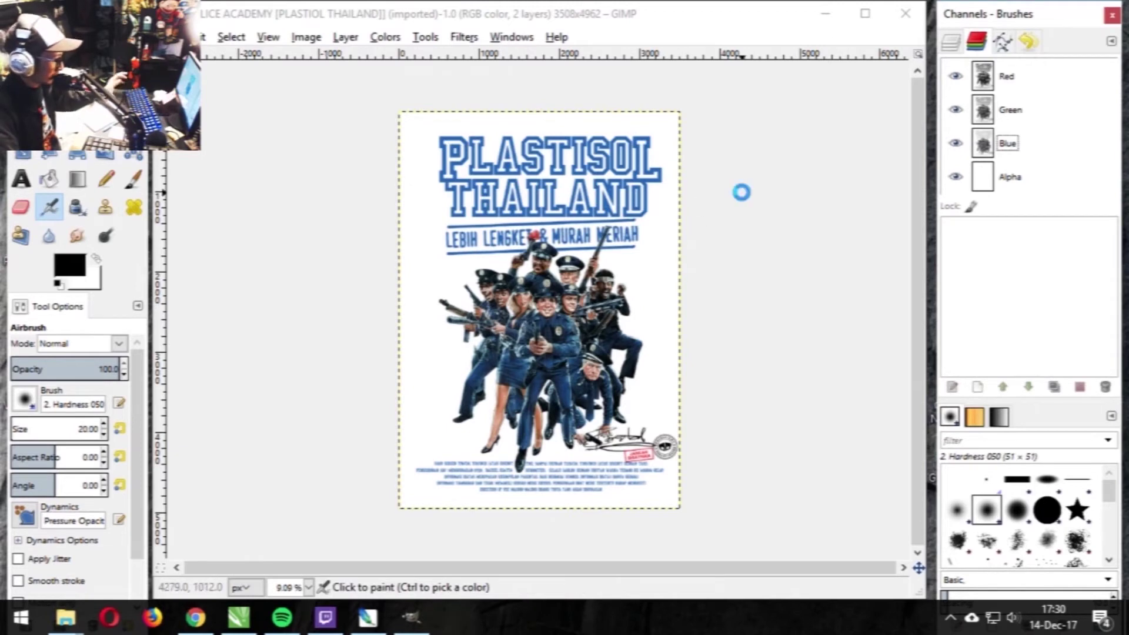
{"action": "left_click", "coordinate": [478, 83]}
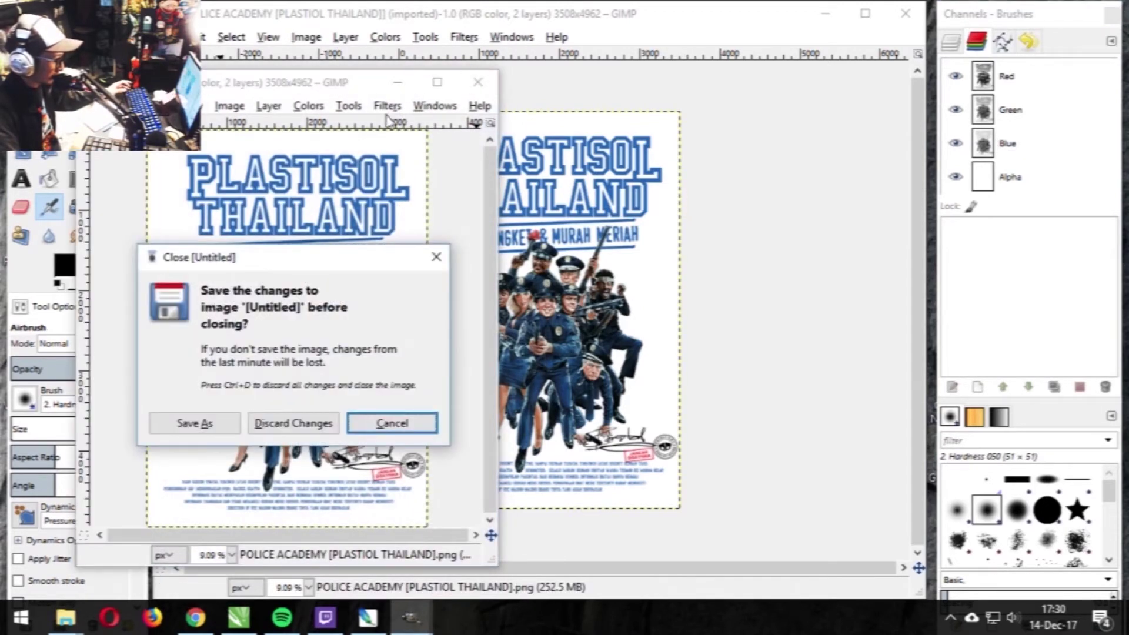
{"action": "left_click", "coordinate": [398, 428]}
{"action": "left_click", "coordinate": [323, 423]}
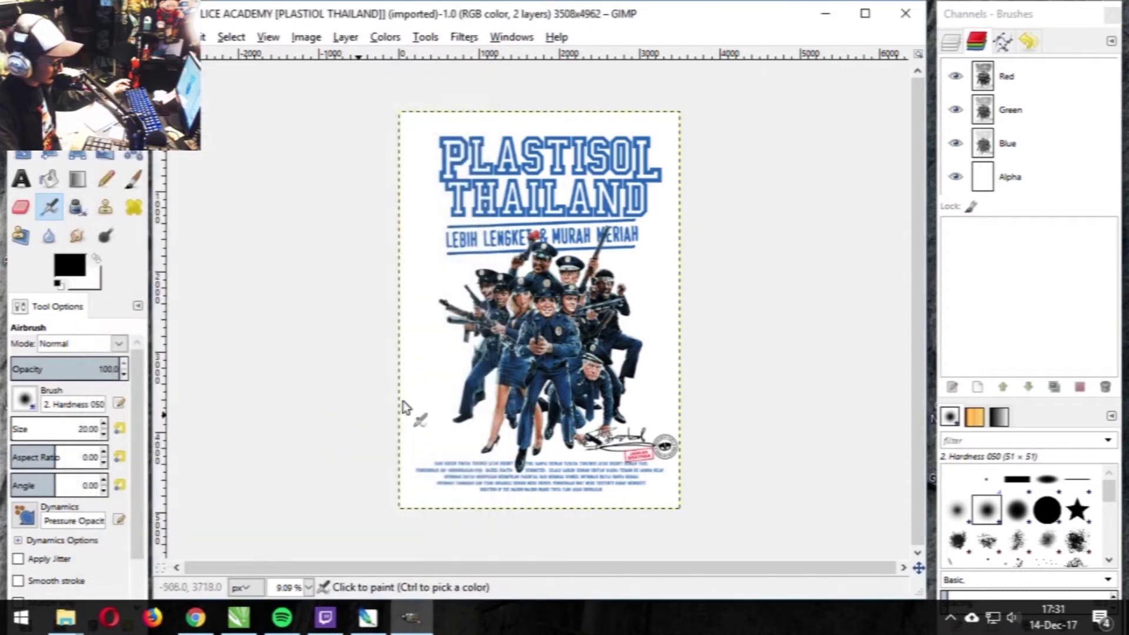
- Activate the Blue channel and go back to the layer list
{"action": "left_click", "coordinate": [1033, 154]}
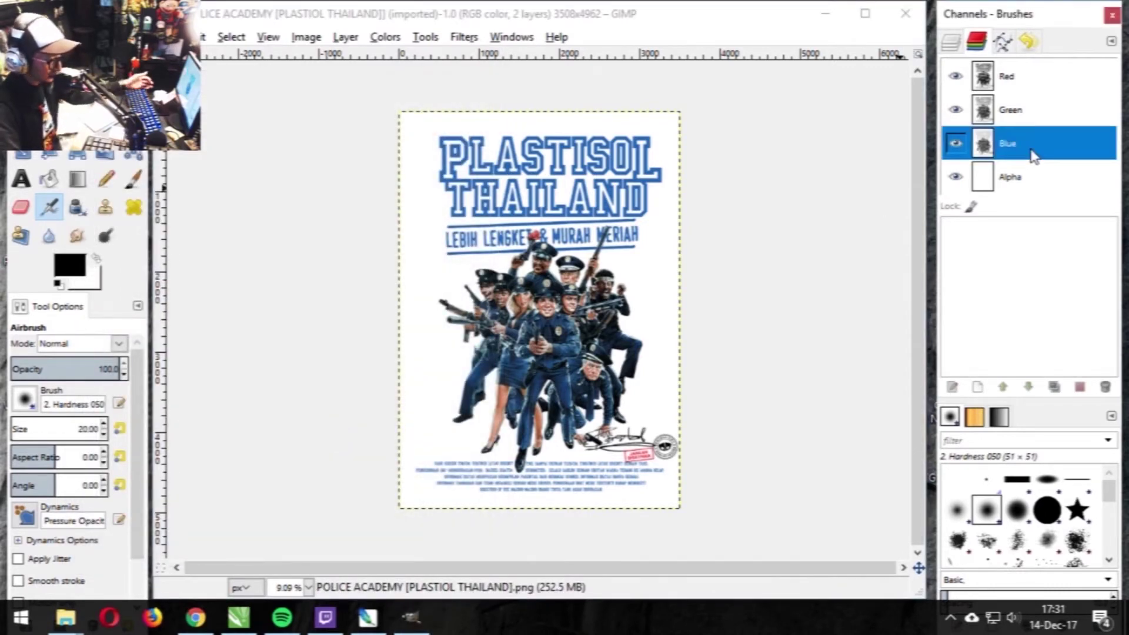
{"action": "key", "text": "ctrl+l"}
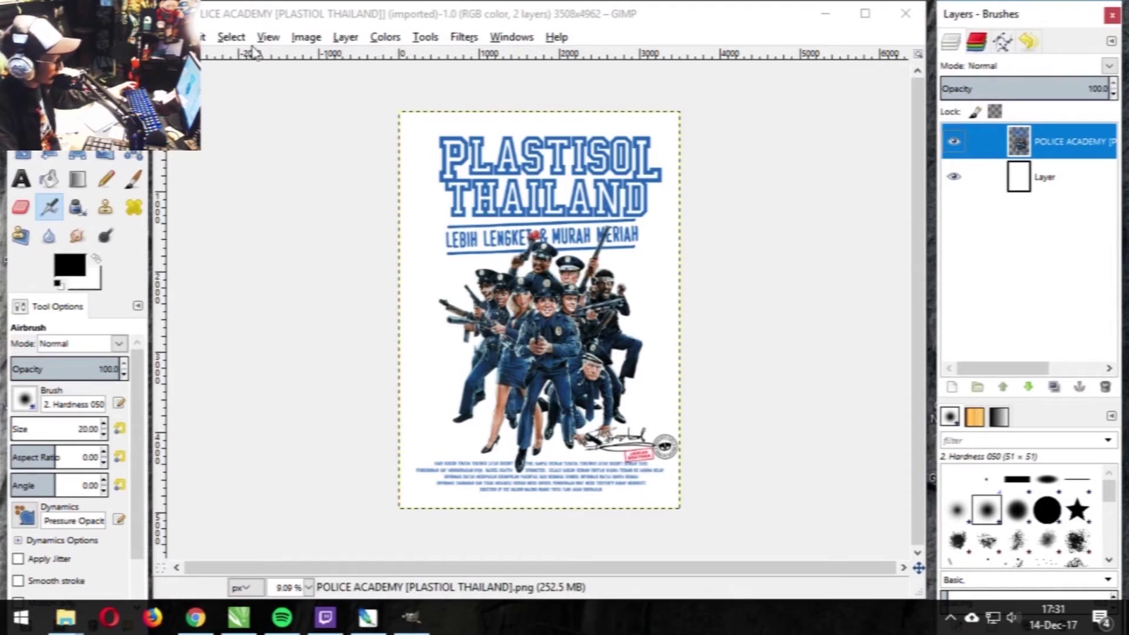
- Select the entire poster image and clear that selection again
{"action": "left_click", "coordinate": [231, 37]}
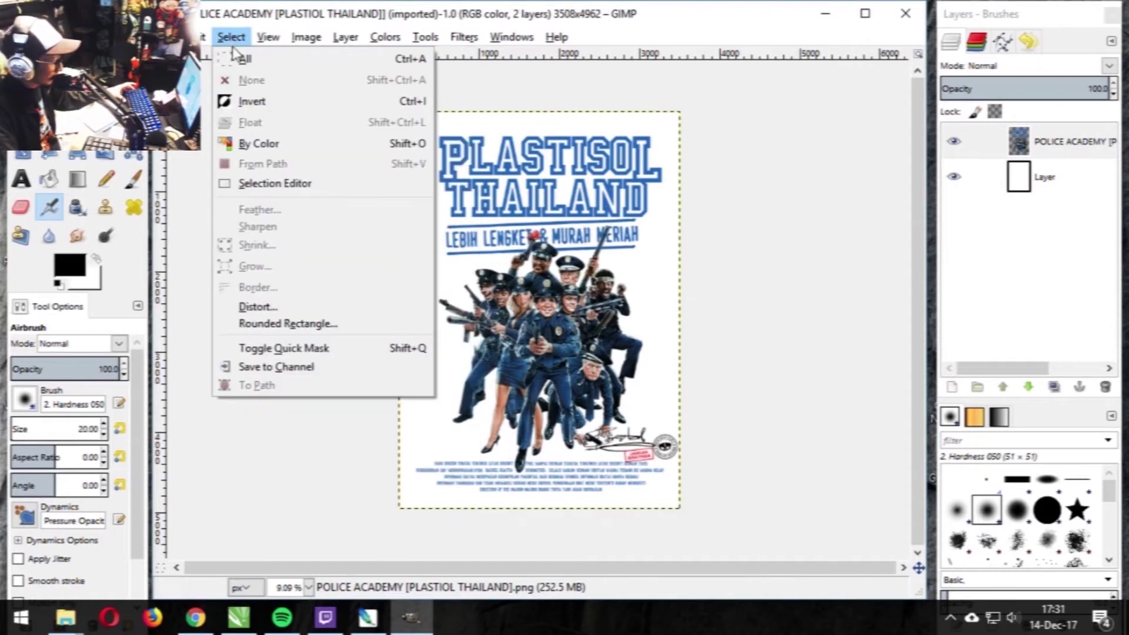
{"action": "left_click", "coordinate": [231, 37]}
{"action": "left_click", "coordinate": [171, 37]}
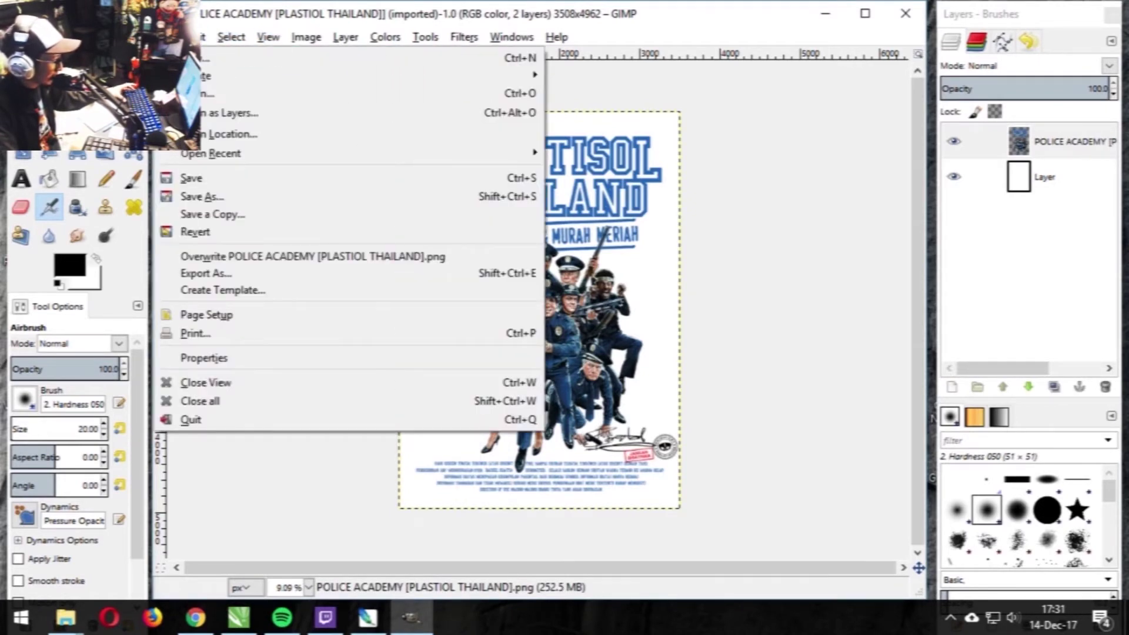
{"action": "mouse_move", "coordinate": [191, 37]}
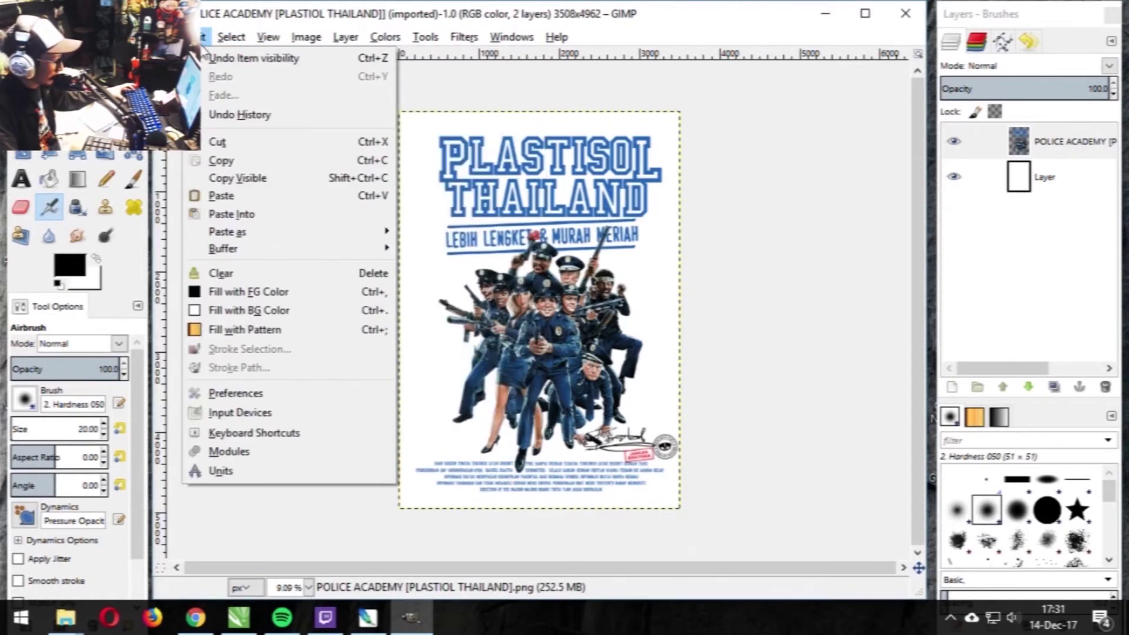
{"action": "mouse_move", "coordinate": [232, 40]}
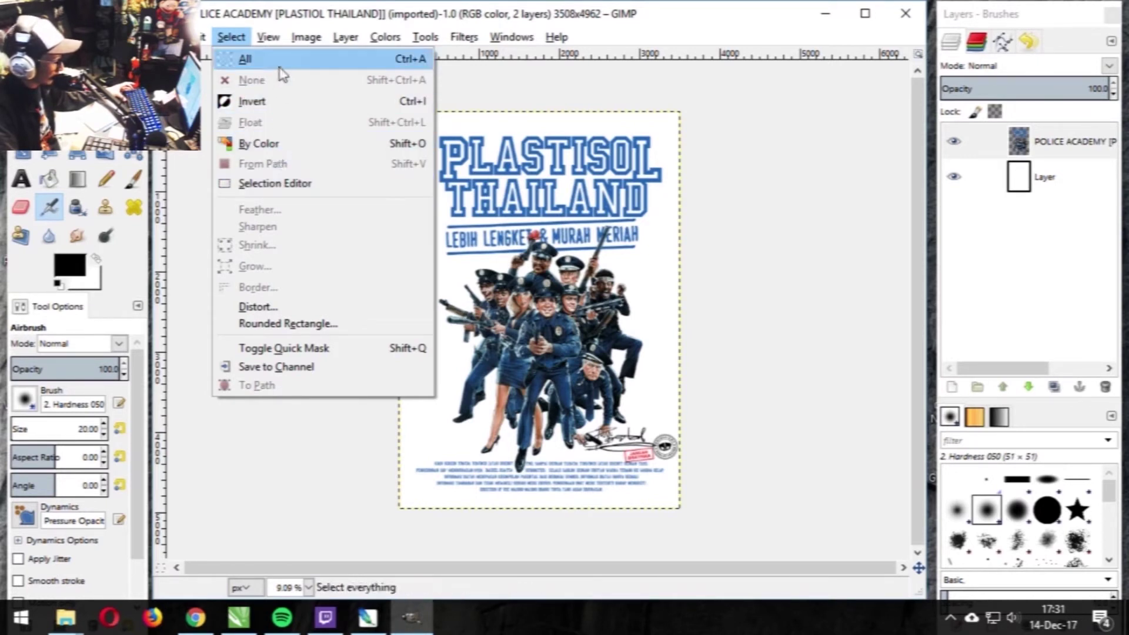
{"action": "left_click", "coordinate": [1047, 242]}
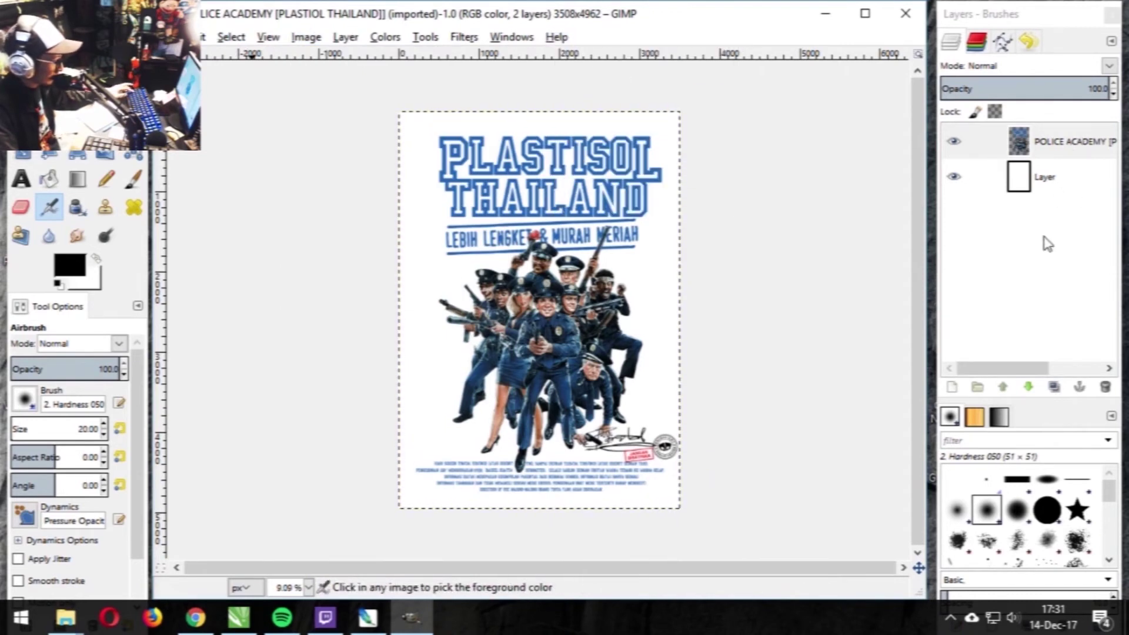
{"action": "left_click", "coordinate": [233, 37]}
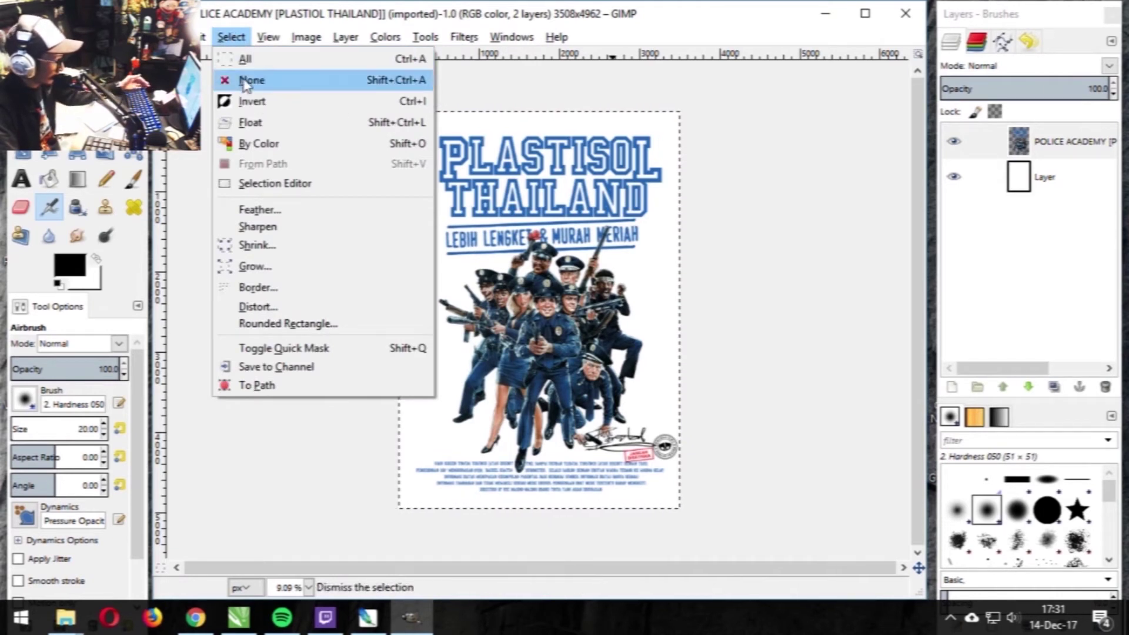
{"action": "left_click", "coordinate": [268, 36]}
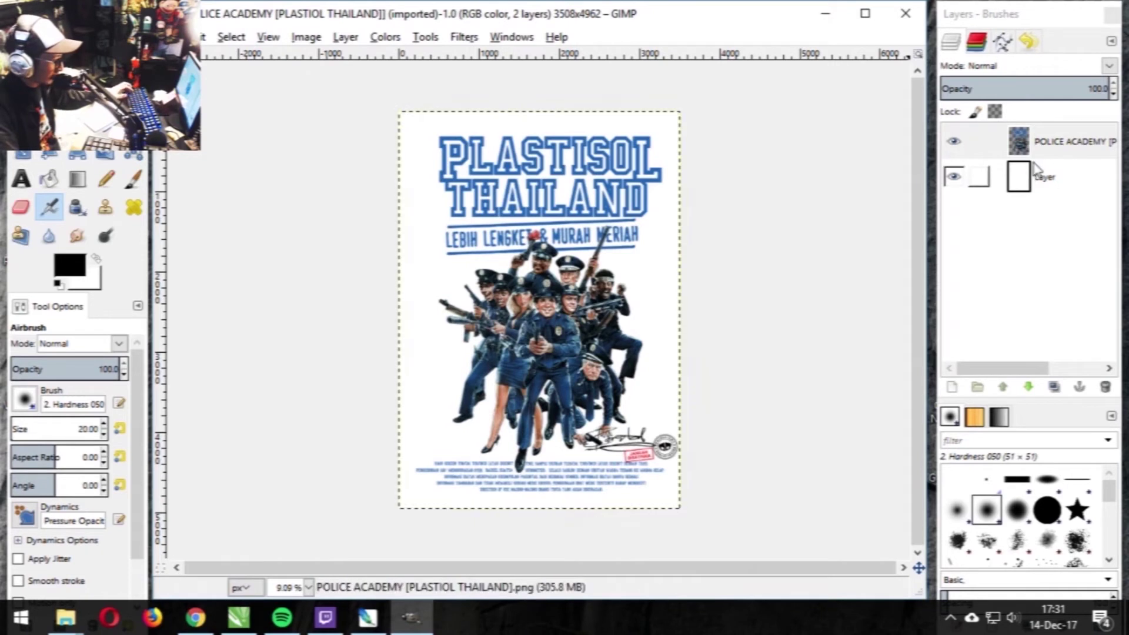
- Activate the Red and Green channels together with Blue and return to the layer list
{"action": "left_click", "coordinate": [978, 42]}
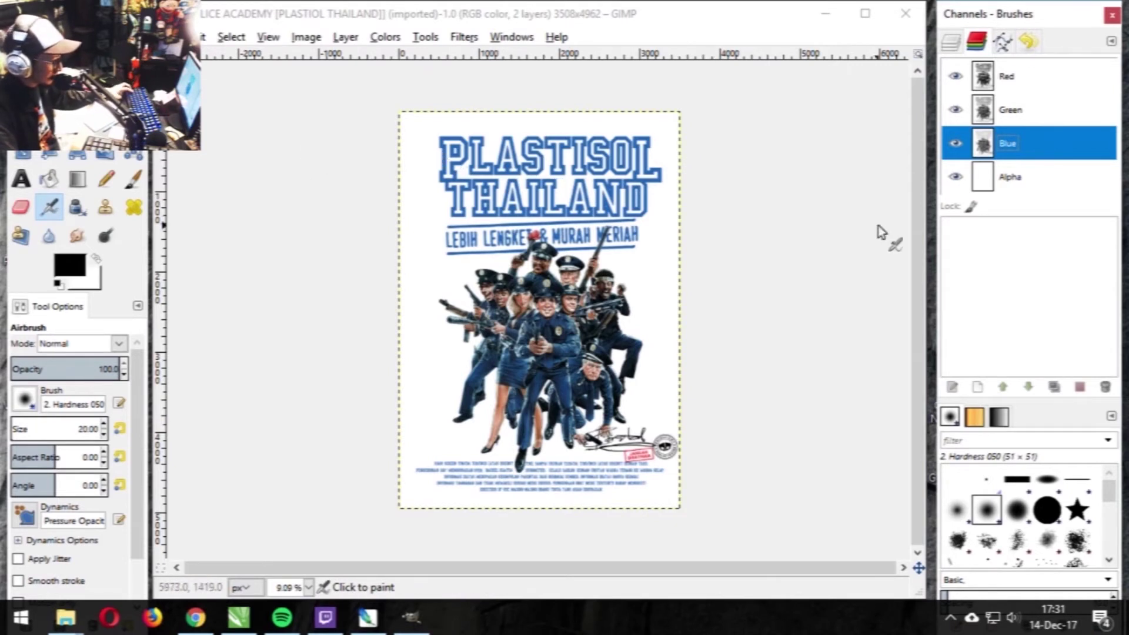
{"action": "left_click", "coordinate": [1008, 88]}
{"action": "left_click", "coordinate": [1012, 111]}
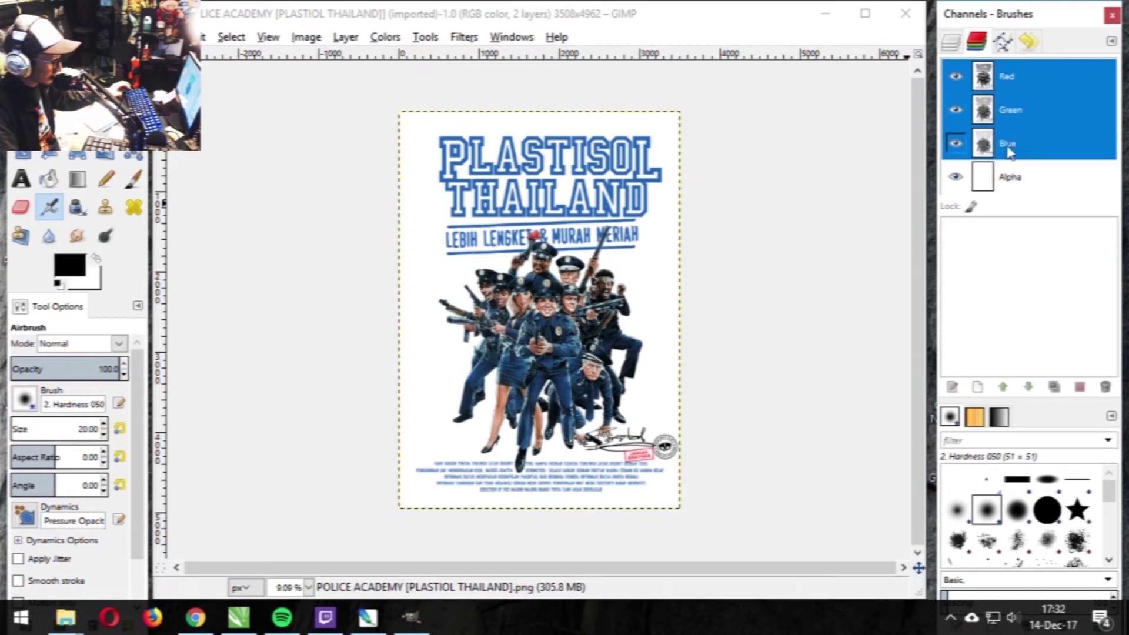
{"action": "left_click", "coordinate": [951, 45]}
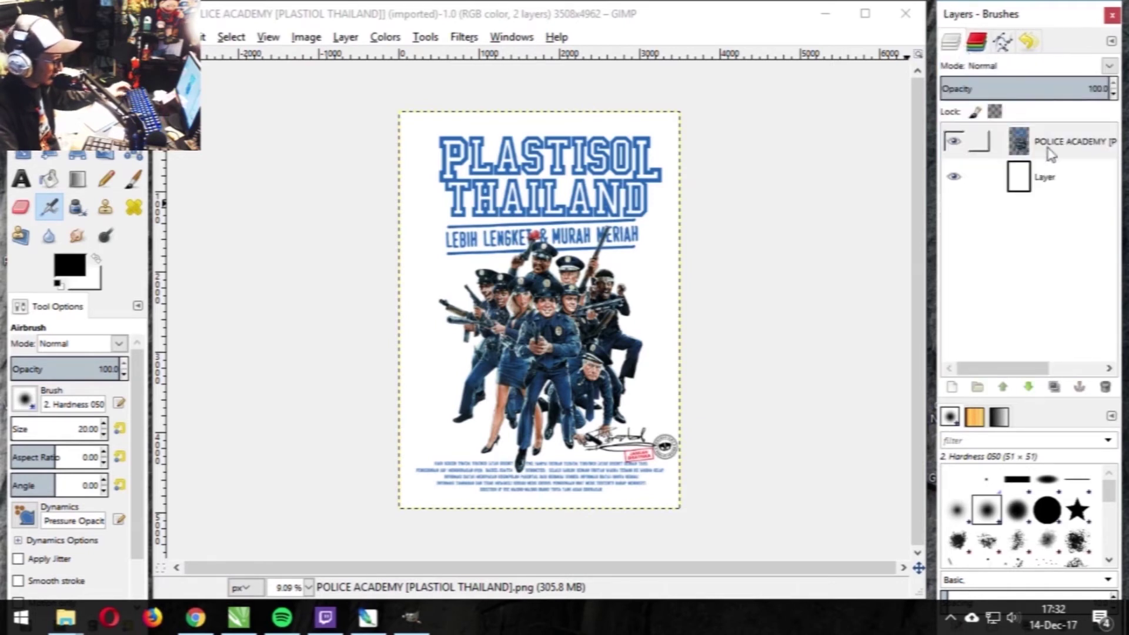
- Make the POLICE ACADEMY layer active, select the whole image and drop that selection
{"action": "left_click", "coordinate": [1065, 152]}
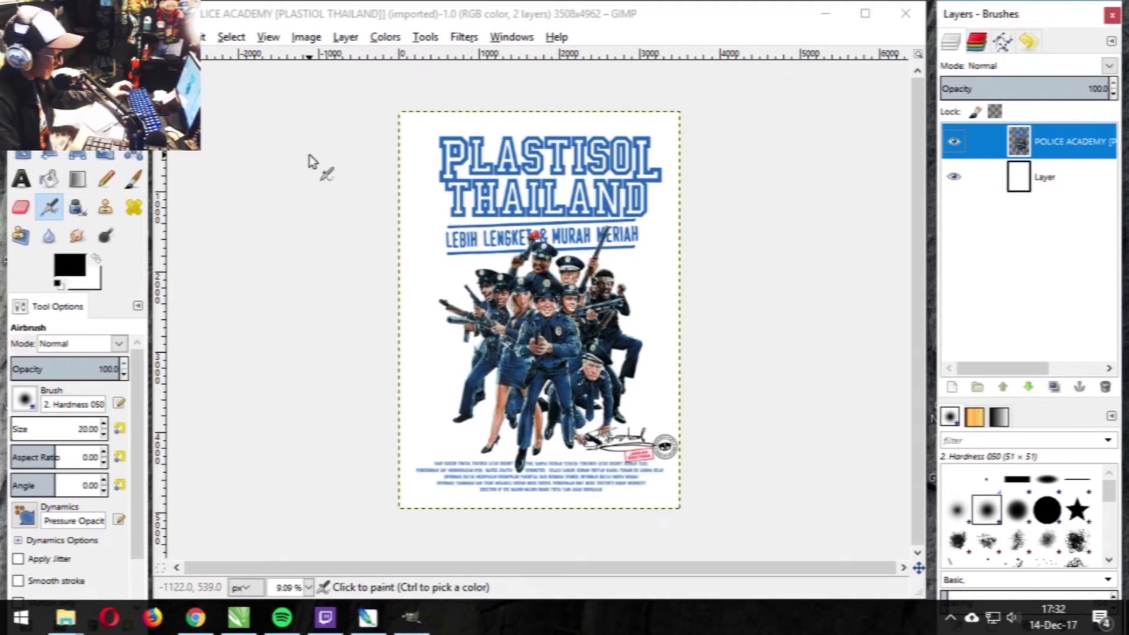
{"action": "left_click", "coordinate": [232, 37]}
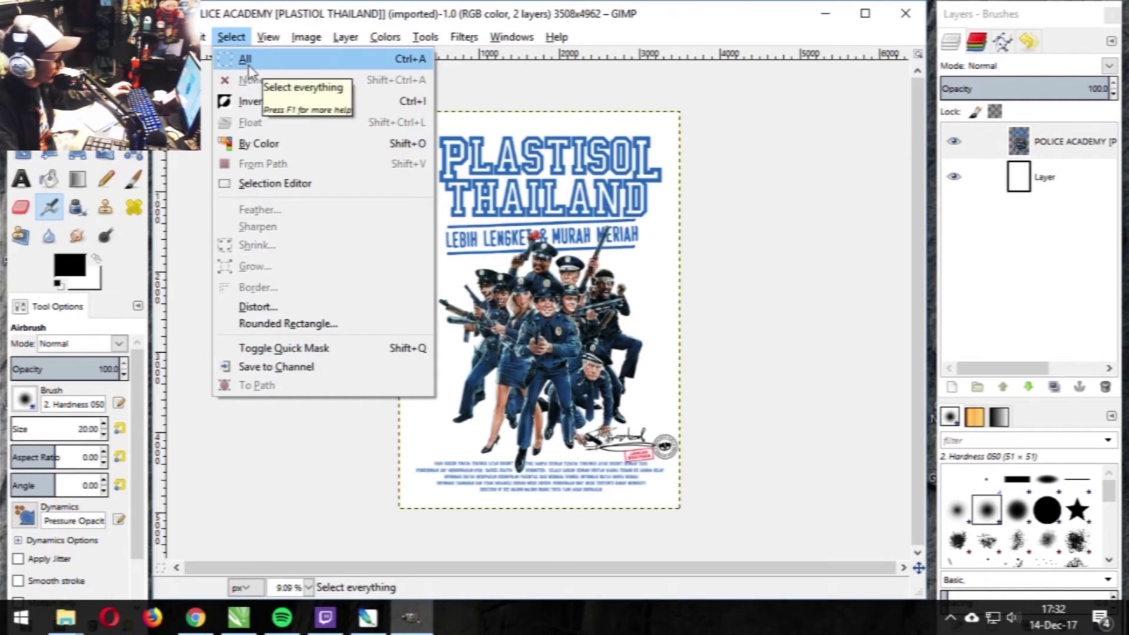
{"action": "left_click", "coordinate": [247, 59]}
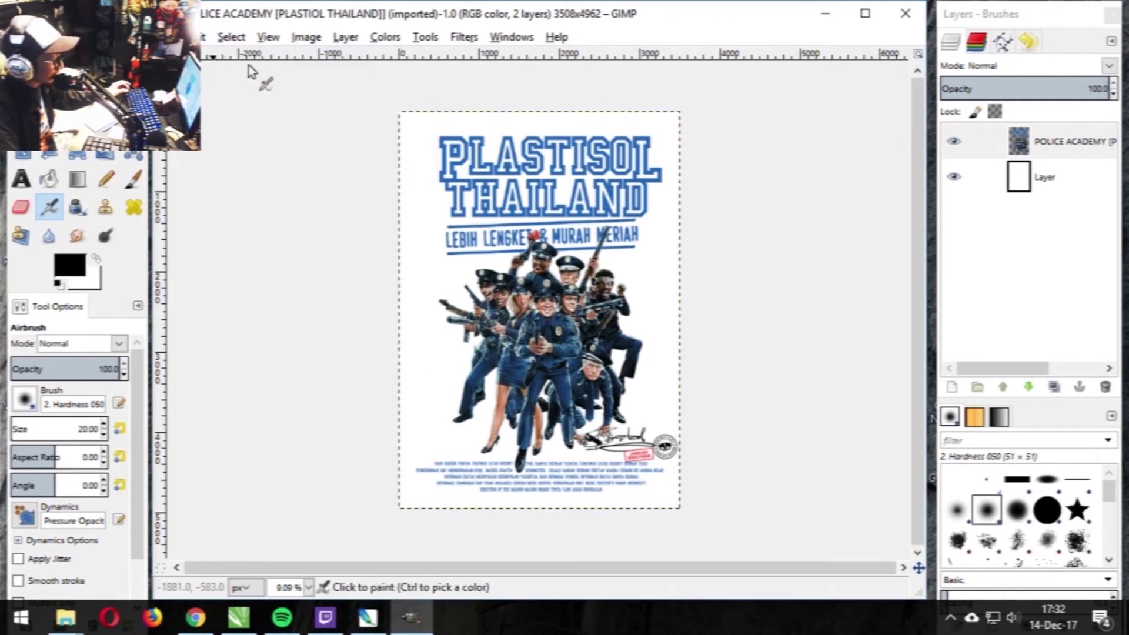
{"action": "left_click", "coordinate": [223, 38]}
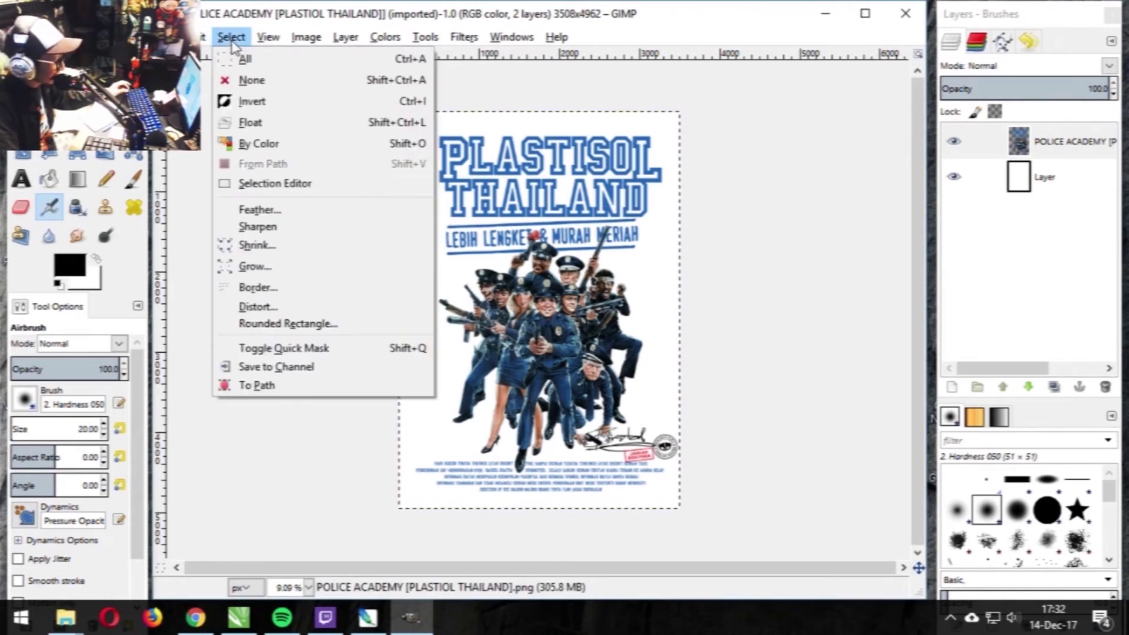
{"action": "left_click", "coordinate": [246, 82]}
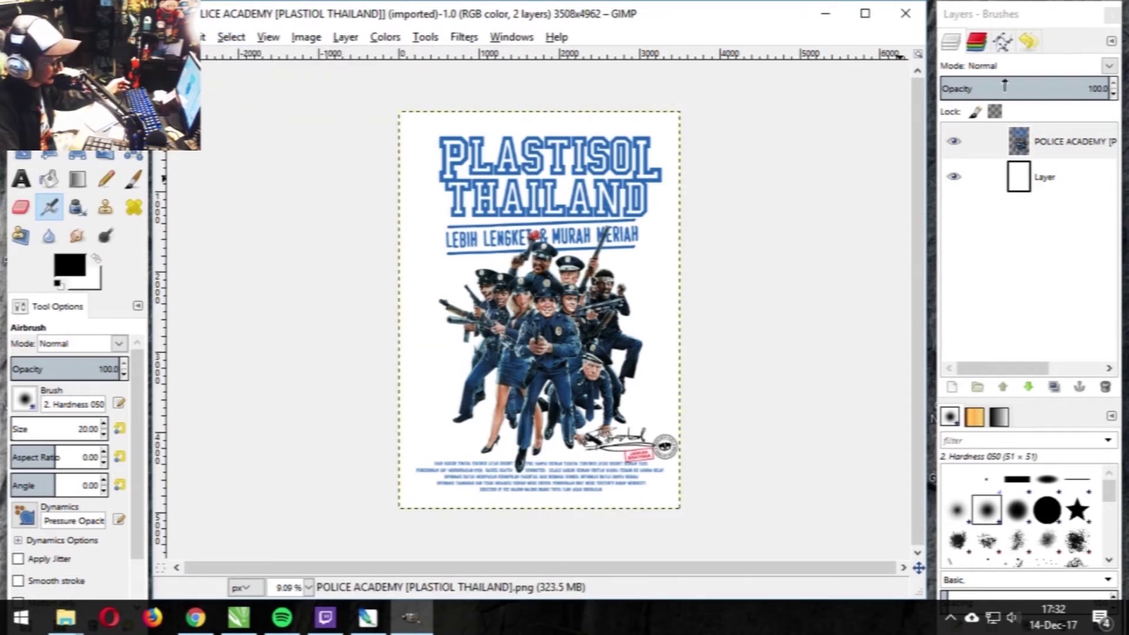
- Leave only the Green channel active and duplicate it
{"action": "left_click", "coordinate": [977, 41]}
{"action": "left_click", "coordinate": [1056, 104]}
{"action": "left_click", "coordinate": [1052, 106]}
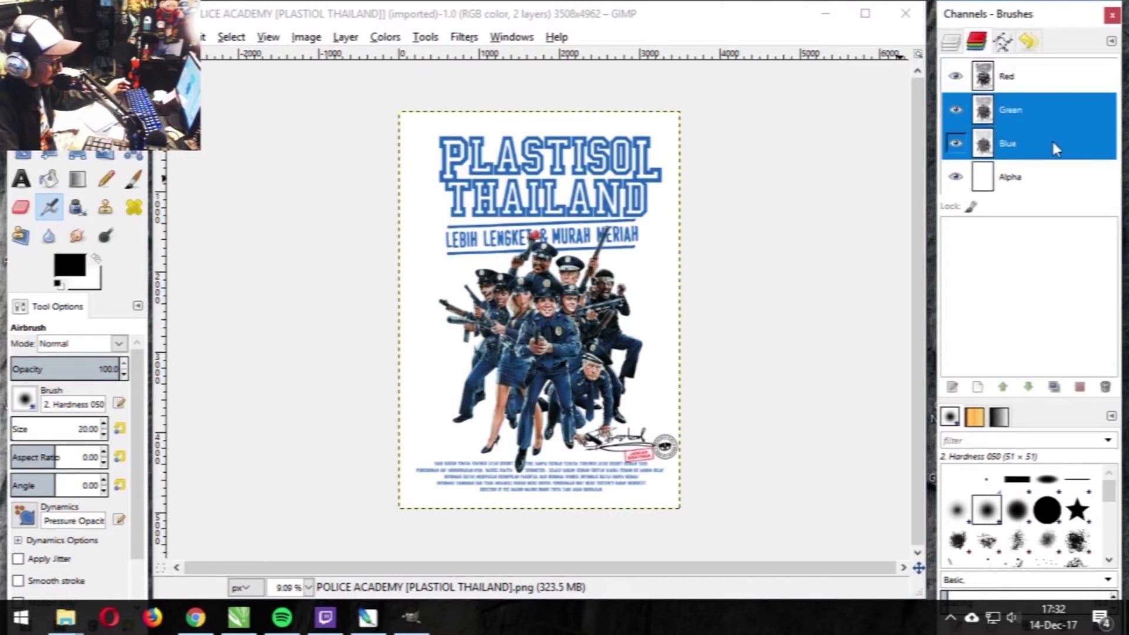
{"action": "left_click", "coordinate": [1056, 112]}
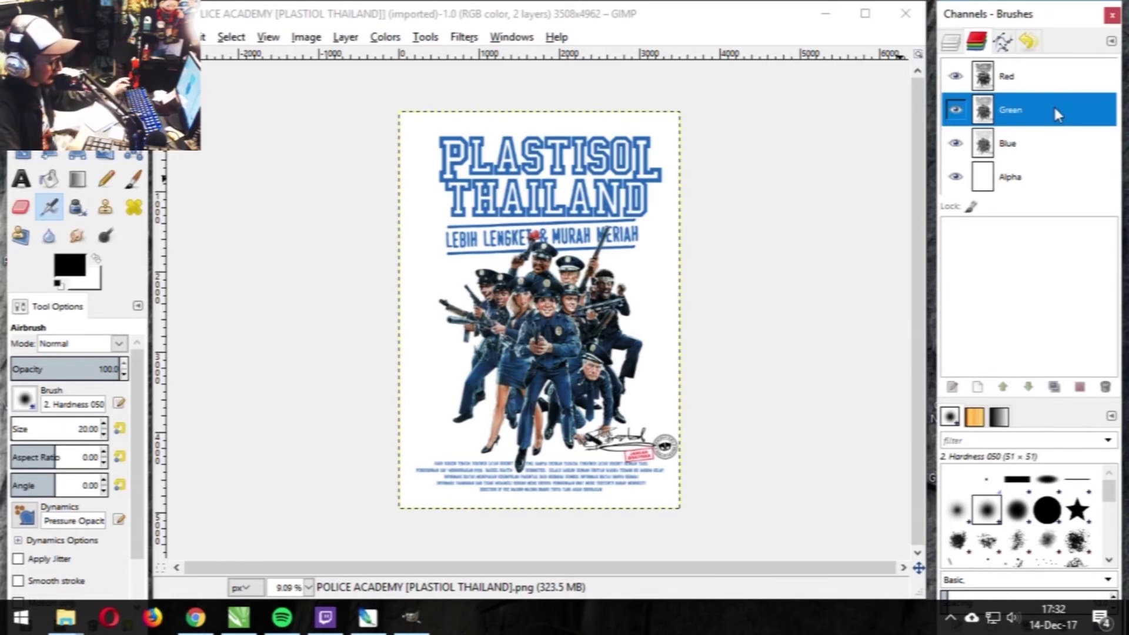
{"action": "right_click", "coordinate": [1054, 107]}
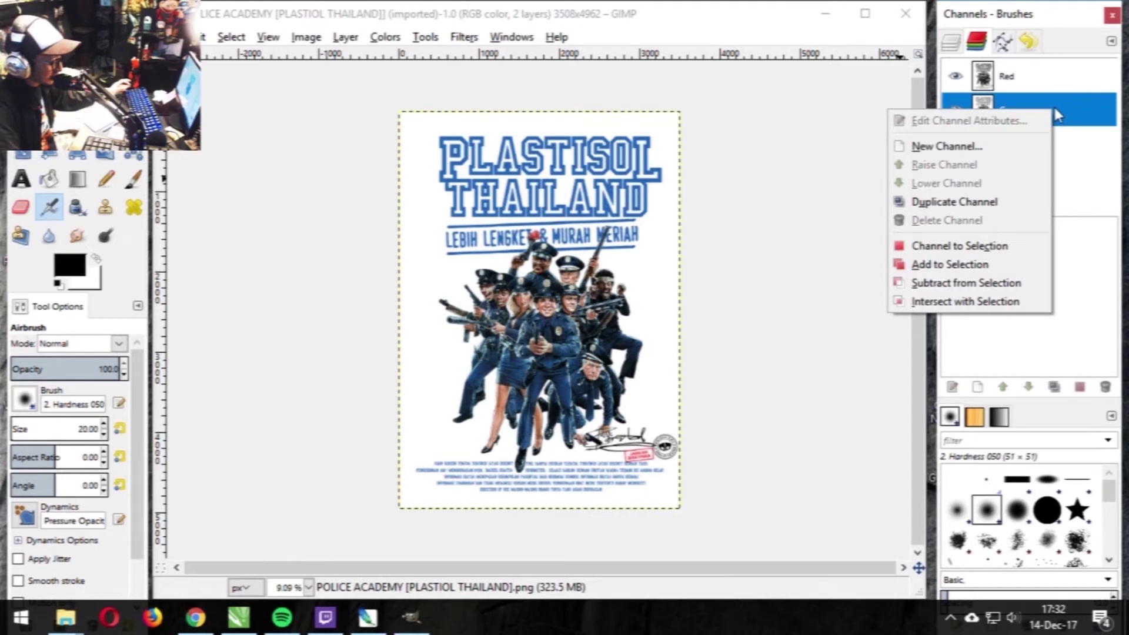
{"action": "left_click", "coordinate": [1024, 206]}
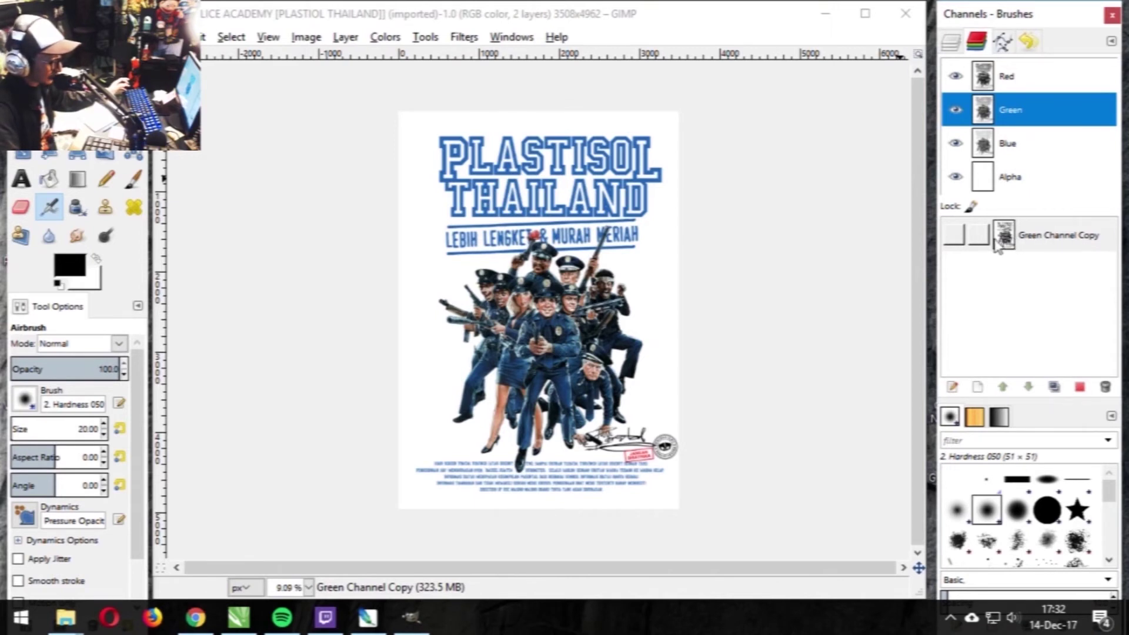
- Leave only the Blue channel active, load it as a selection and invert that selection
{"action": "left_click", "coordinate": [1019, 136]}
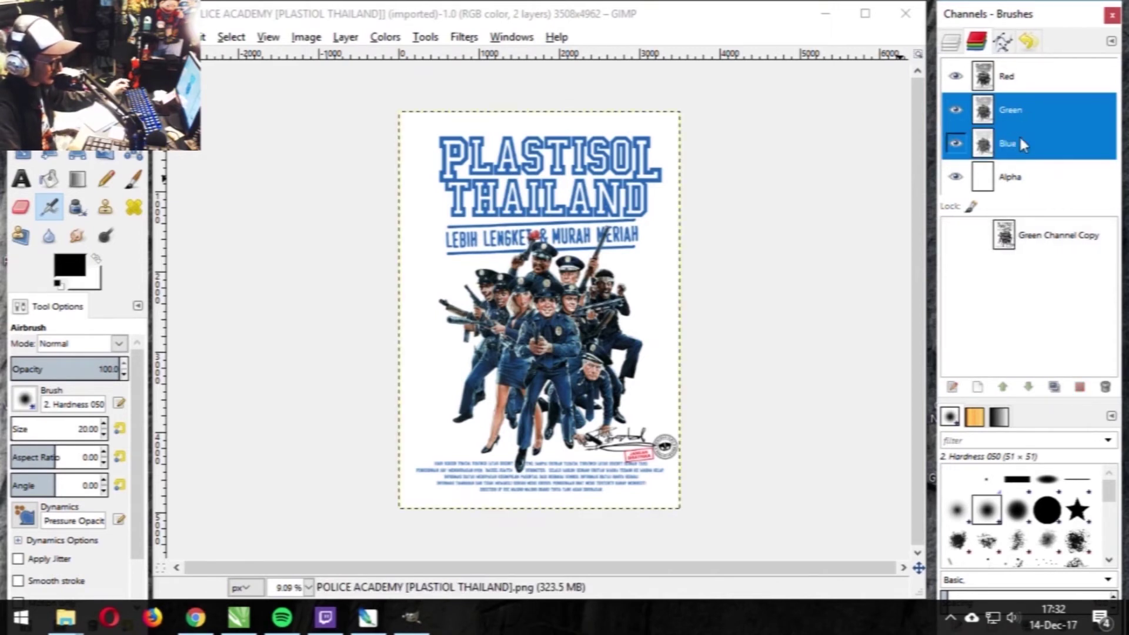
{"action": "left_click", "coordinate": [1021, 118]}
{"action": "left_click", "coordinate": [988, 152]}
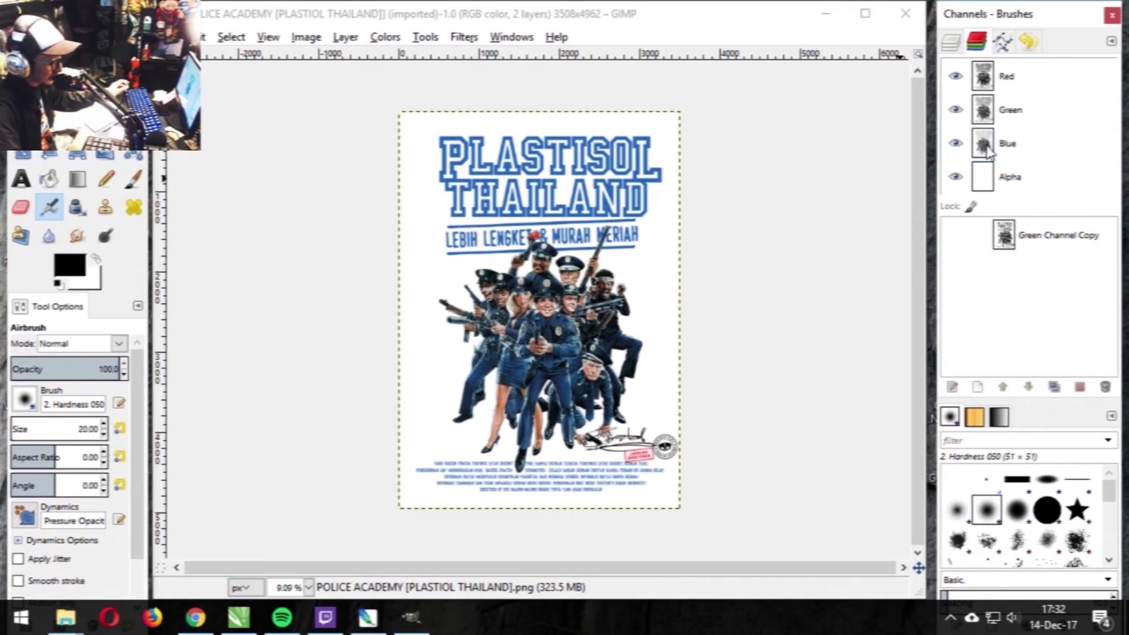
{"action": "left_click", "coordinate": [1012, 152]}
{"action": "right_click", "coordinate": [1013, 152]}
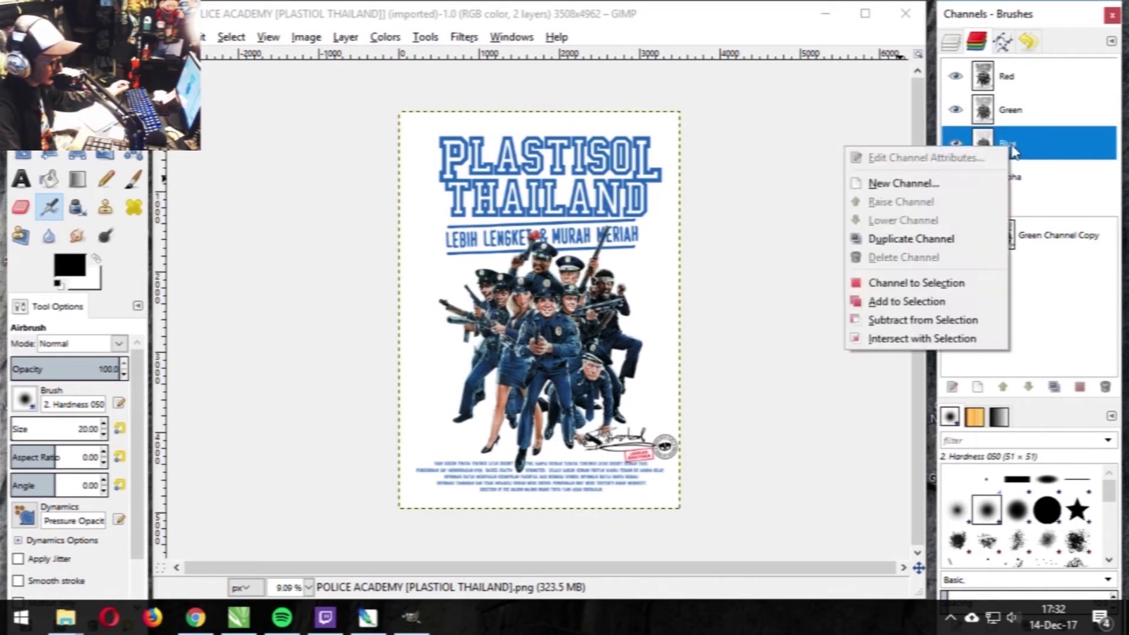
{"action": "left_click", "coordinate": [937, 310]}
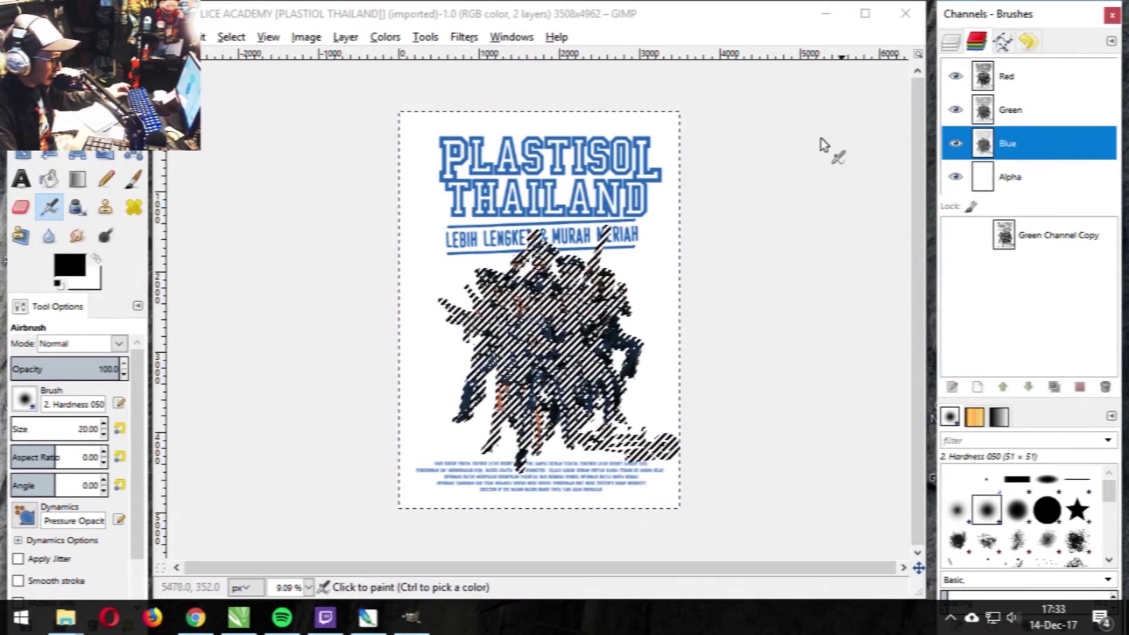
{"action": "left_click", "coordinate": [232, 38]}
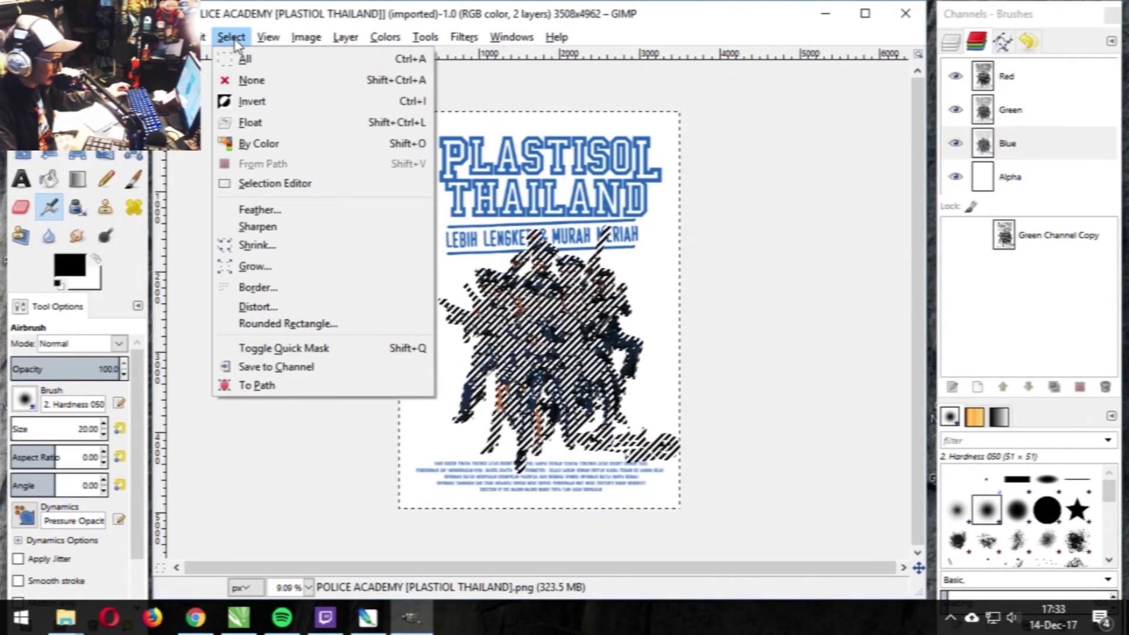
{"action": "left_click", "coordinate": [252, 101]}
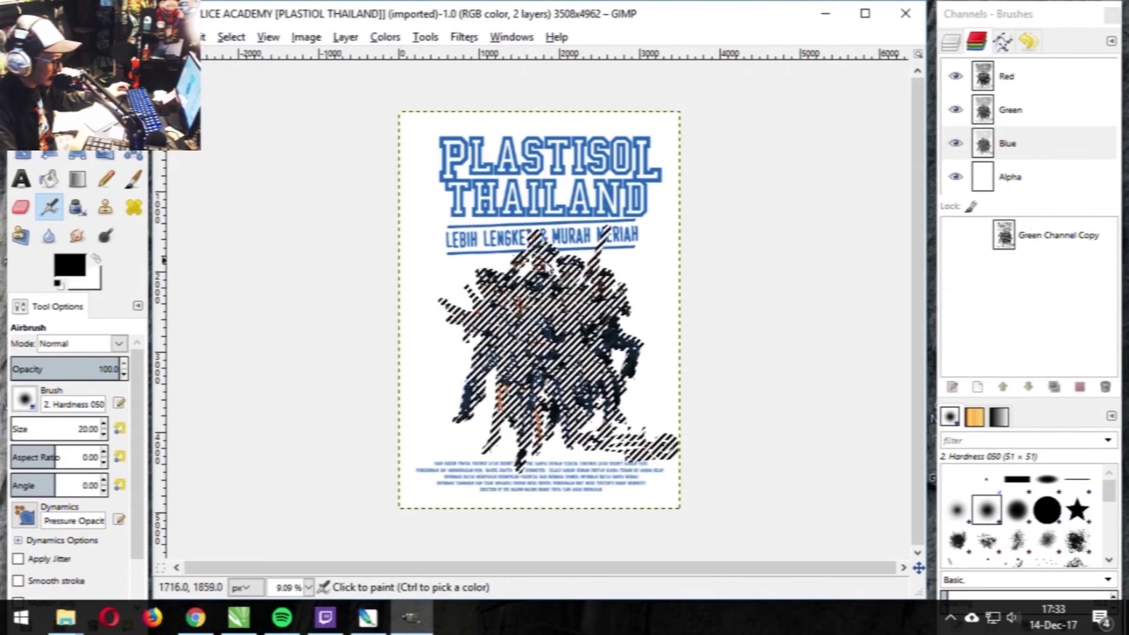
- Hide the Red, Green, Blue and Alpha channels, and clear the selected area in the duplicated Green channel
{"action": "left_click", "coordinate": [1086, 247]}
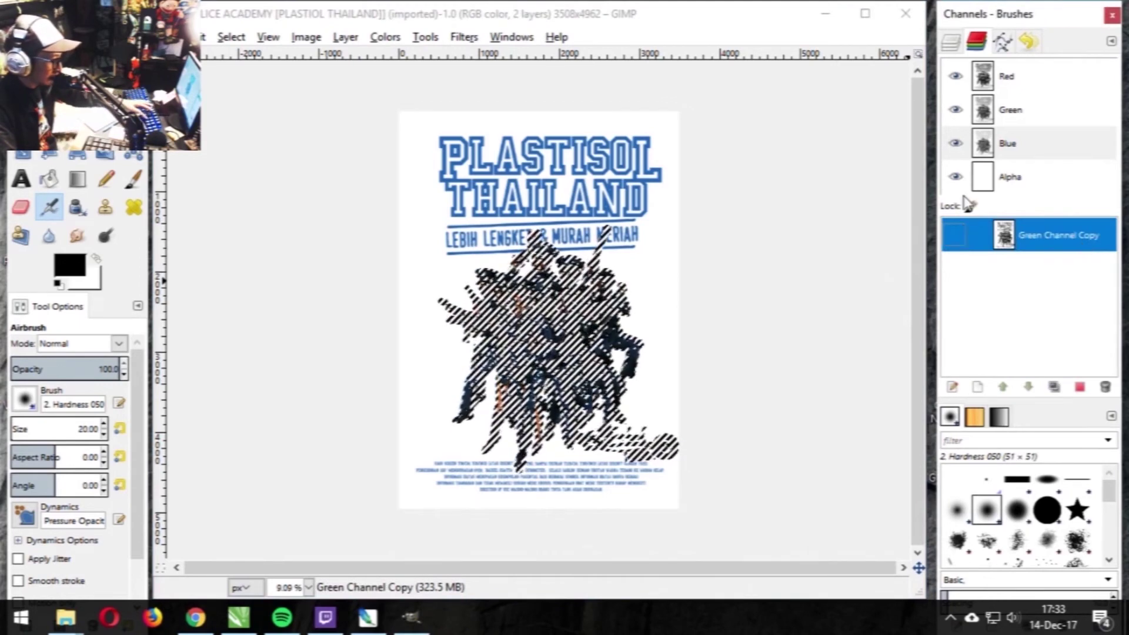
{"action": "left_click", "coordinate": [955, 143]}
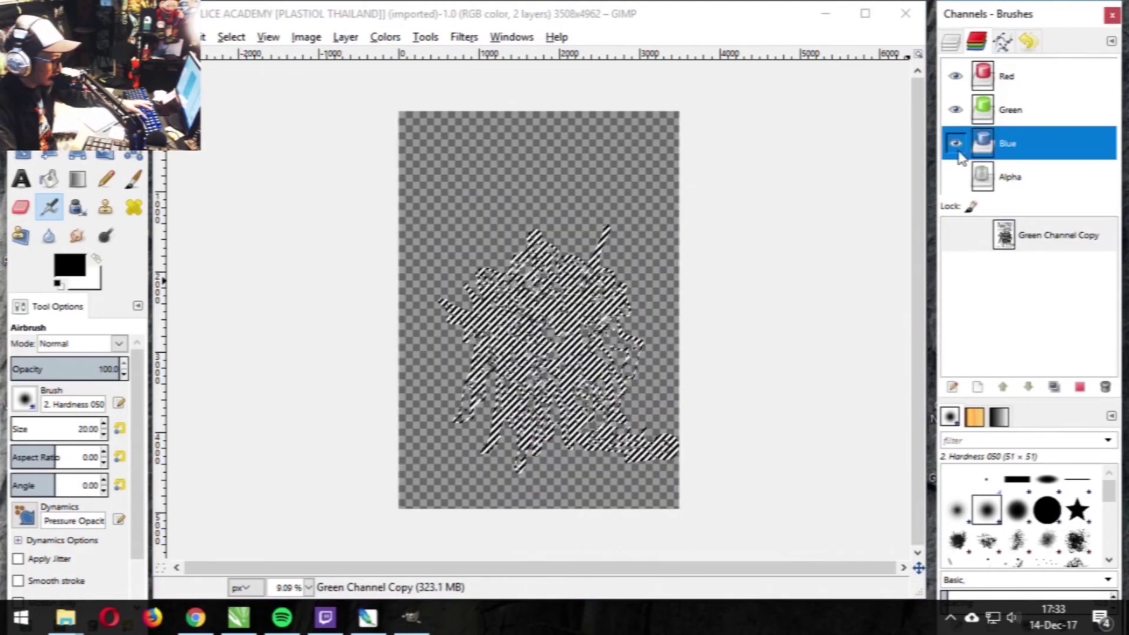
{"action": "left_click", "coordinate": [955, 109]}
{"action": "left_click", "coordinate": [956, 75]}
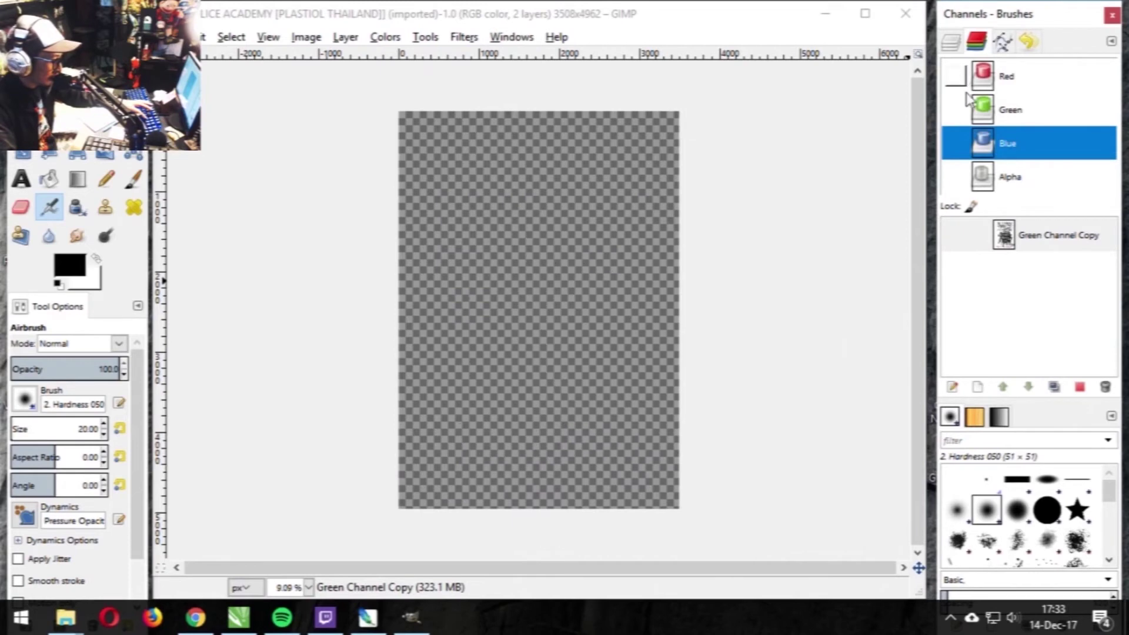
{"action": "left_click", "coordinate": [1051, 189]}
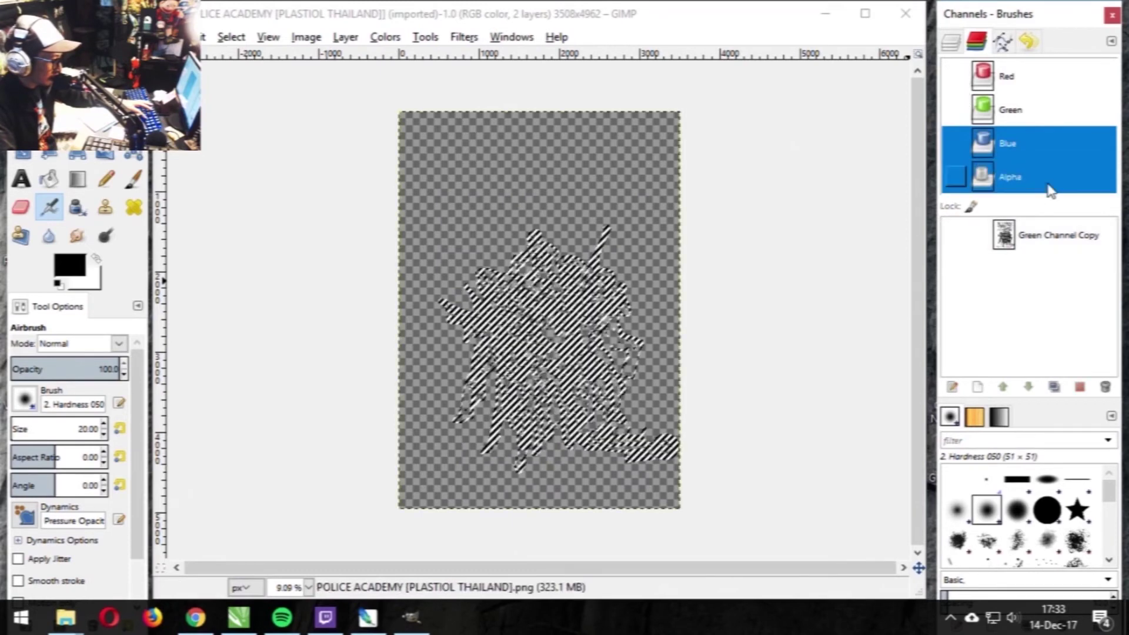
{"action": "left_click", "coordinate": [1027, 140]}
{"action": "left_click", "coordinate": [1047, 246]}
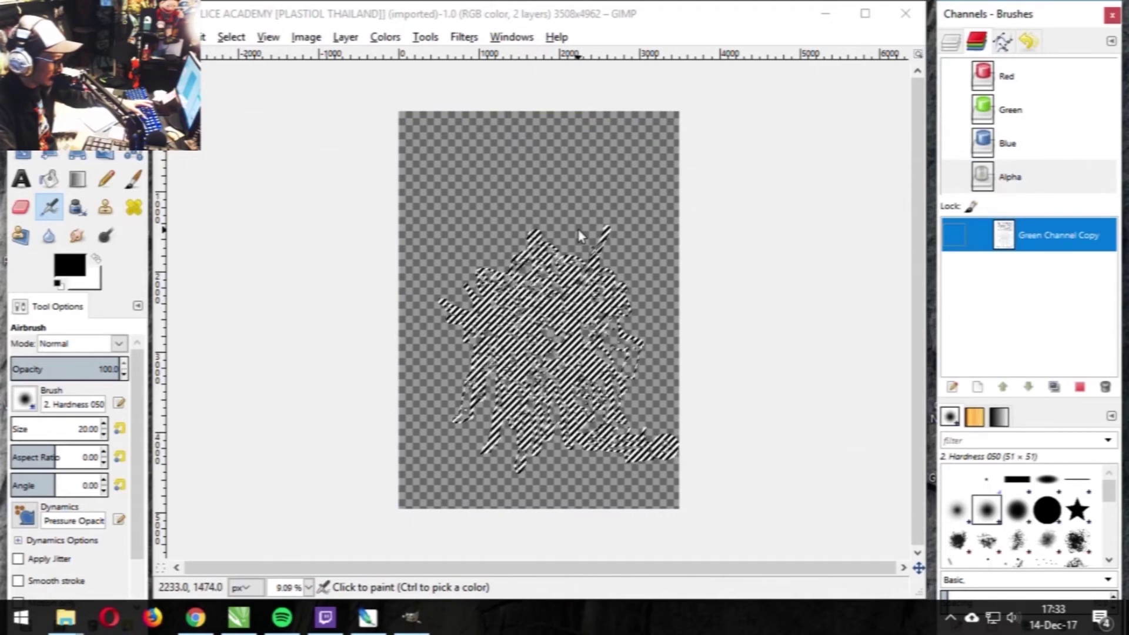
- Fill the selected area of the Green channel copy with the background color and make that channel visible
{"action": "left_click", "coordinate": [205, 37]}
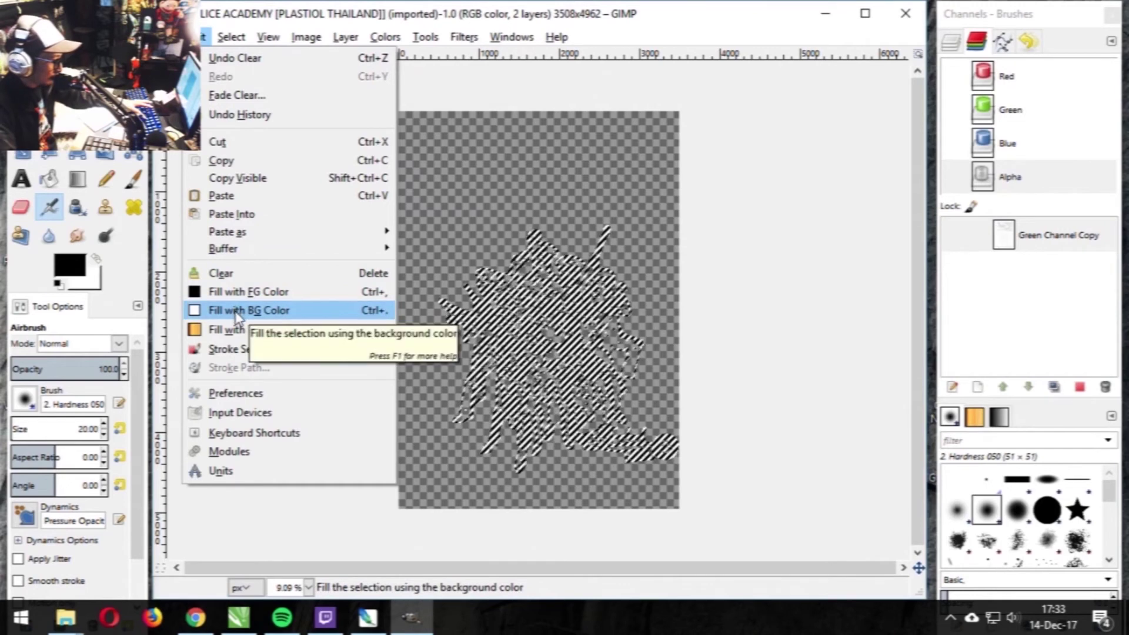
{"action": "left_click", "coordinate": [257, 312]}
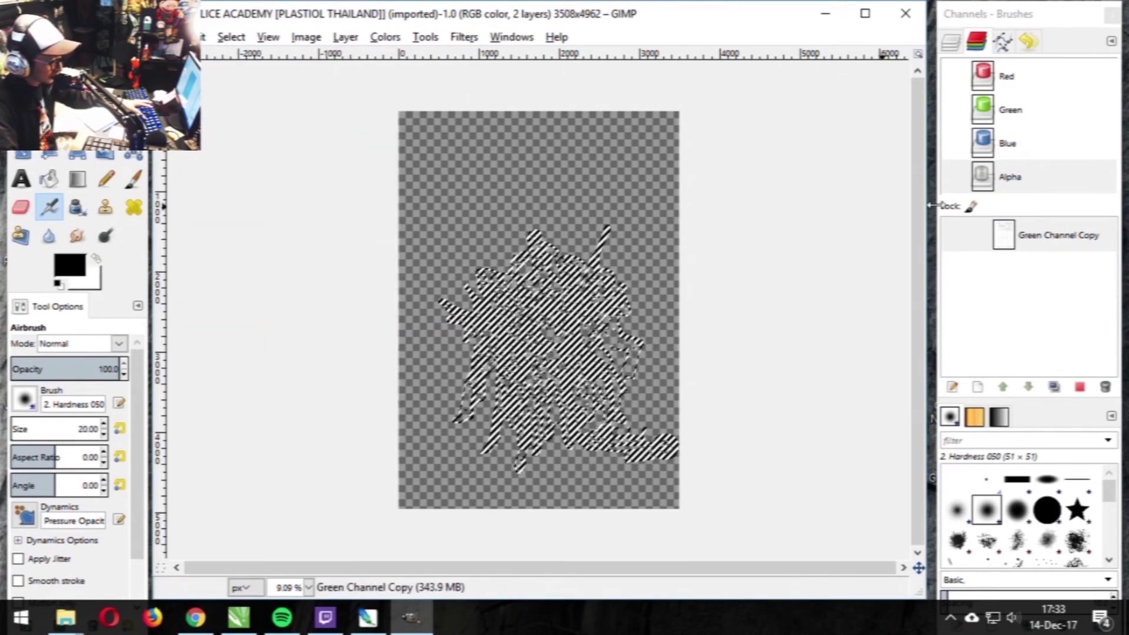
{"action": "left_click", "coordinate": [1059, 250]}
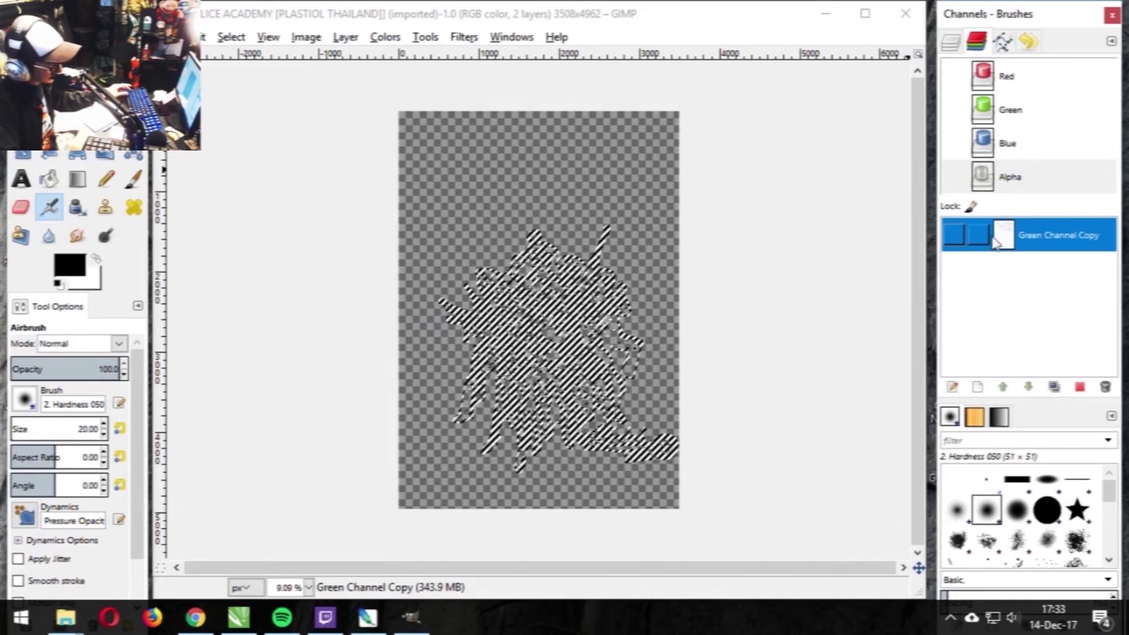
{"action": "left_click", "coordinate": [955, 238]}
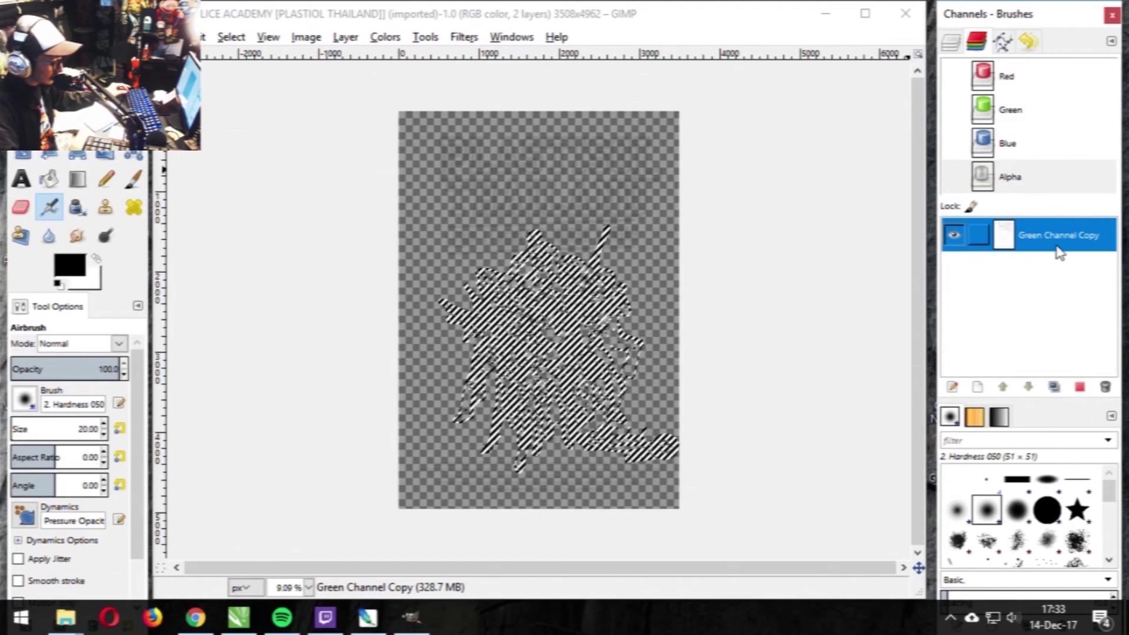
- Accept the Green channel copy's attributes with fill opacity at 100 and remove the selection from the image
{"action": "double_click", "coordinate": [1005, 235]}
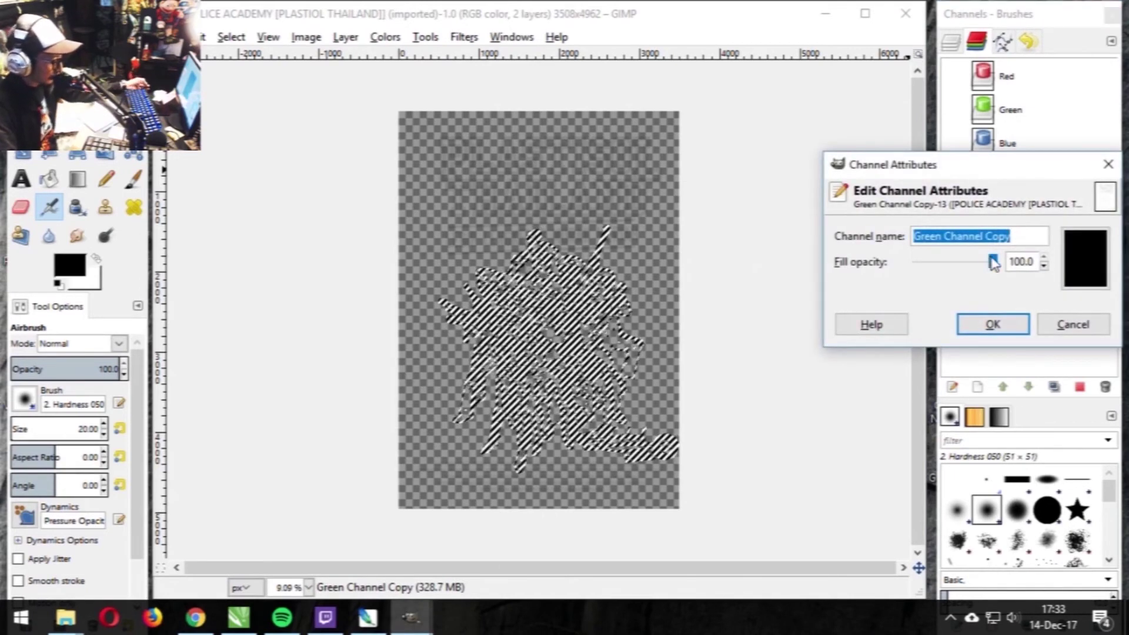
{"action": "left_click", "coordinate": [1006, 322]}
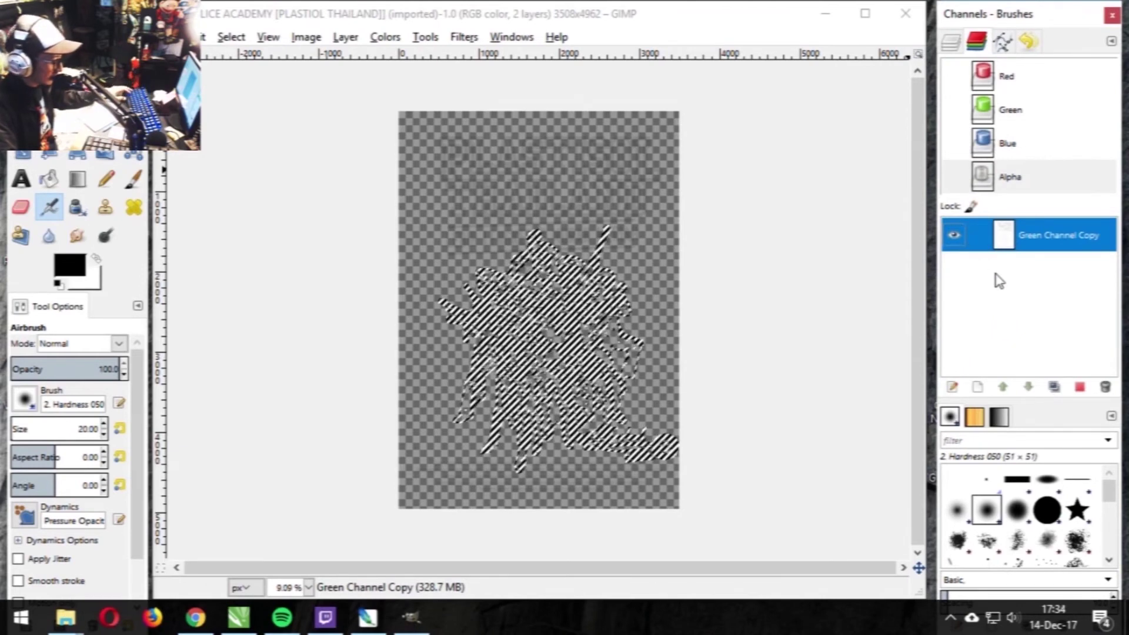
{"action": "left_click", "coordinate": [231, 37]}
{"action": "left_click", "coordinate": [253, 79]}
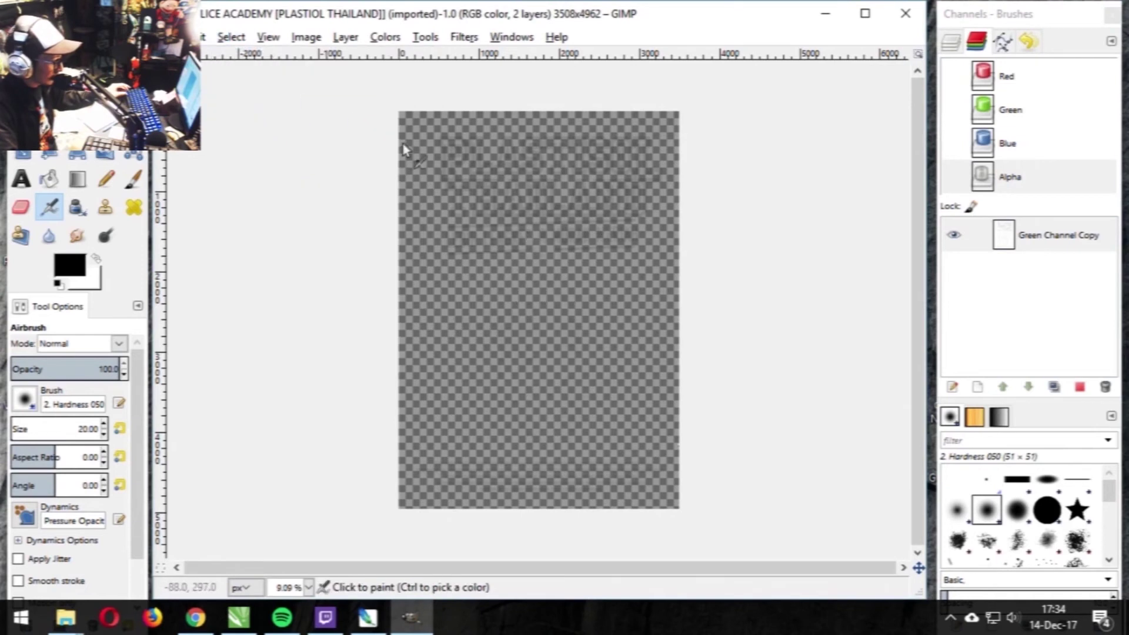
- Try a fill opacity of 29.9 on the Green channel copy, set it back to 100 and return to the layer list
{"action": "left_click", "coordinate": [1050, 249]}
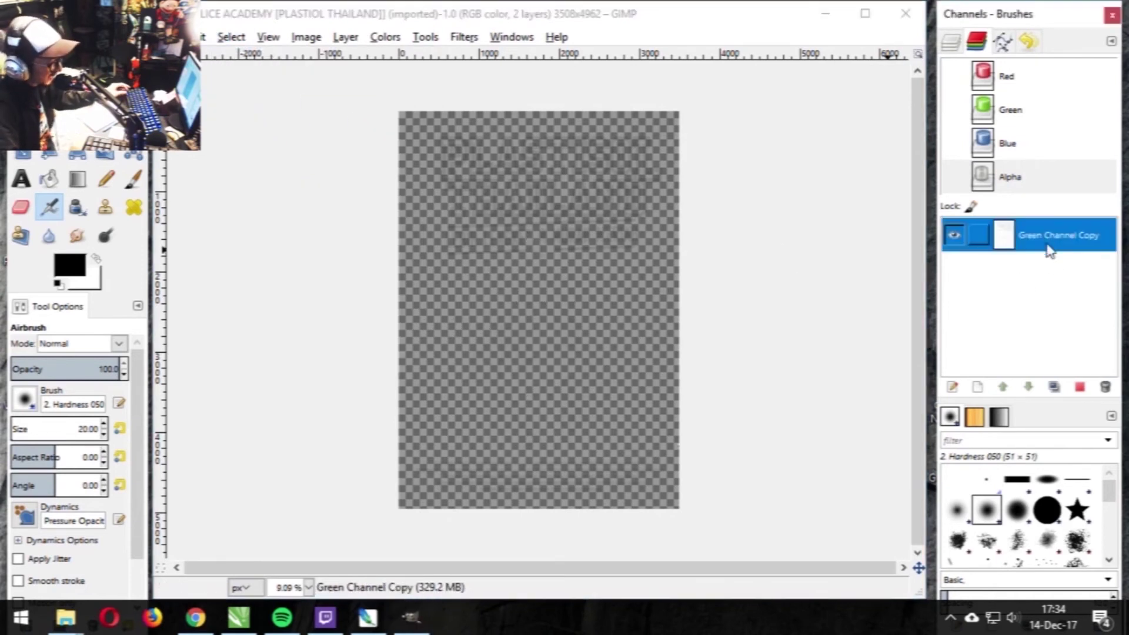
{"action": "left_click", "coordinate": [984, 235]}
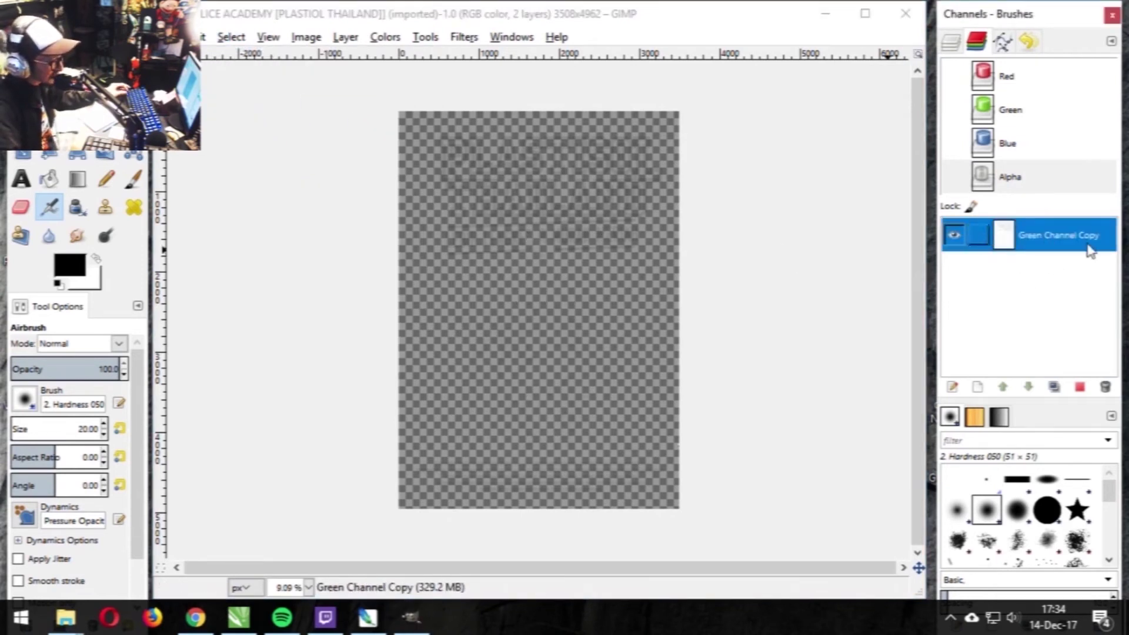
{"action": "left_click", "coordinate": [1049, 182]}
{"action": "left_click", "coordinate": [1049, 229]}
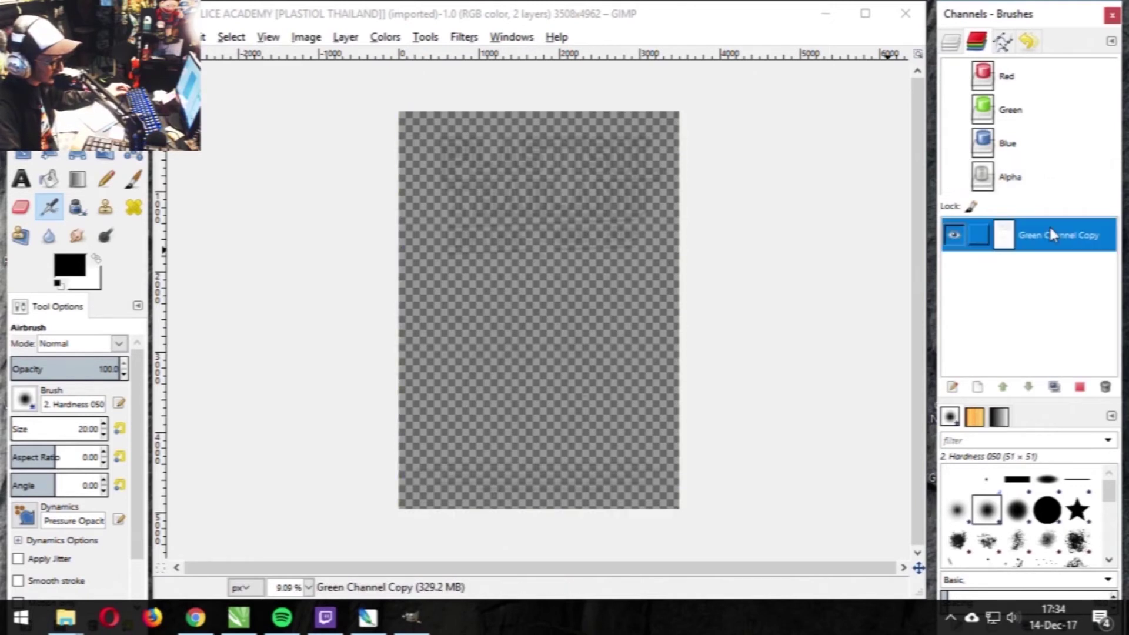
{"action": "double_click", "coordinate": [1004, 235]}
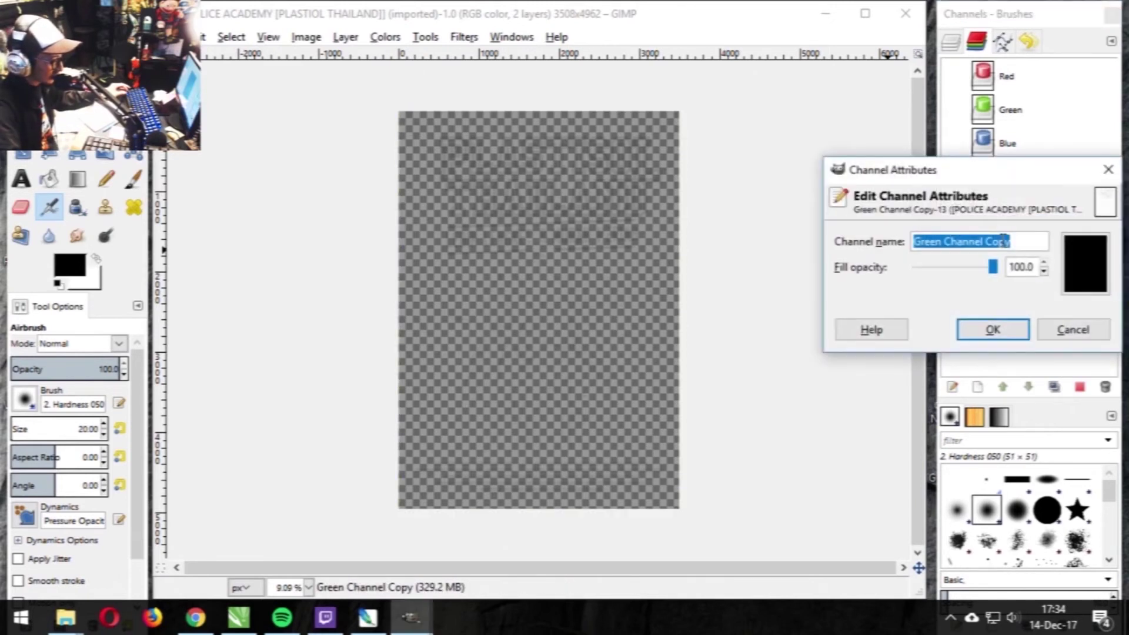
{"action": "left_click_drag", "start_coordinate": [993, 266], "coordinate": [957, 288]}
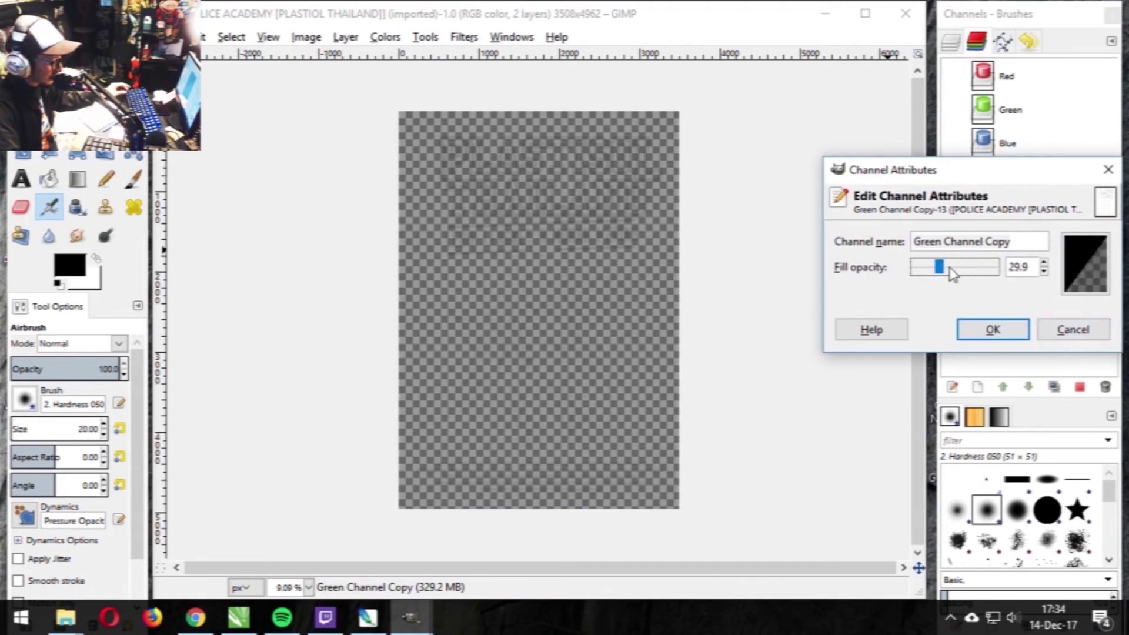
{"action": "left_click_drag", "start_coordinate": [940, 272], "coordinate": [1003, 272]}
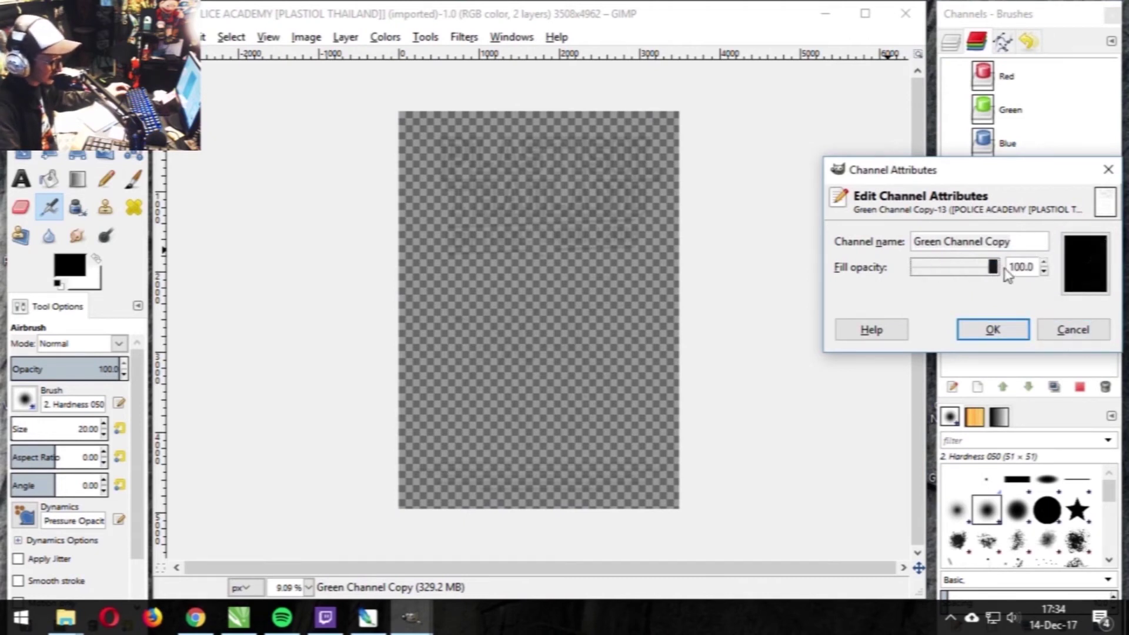
{"action": "left_click", "coordinate": [981, 329]}
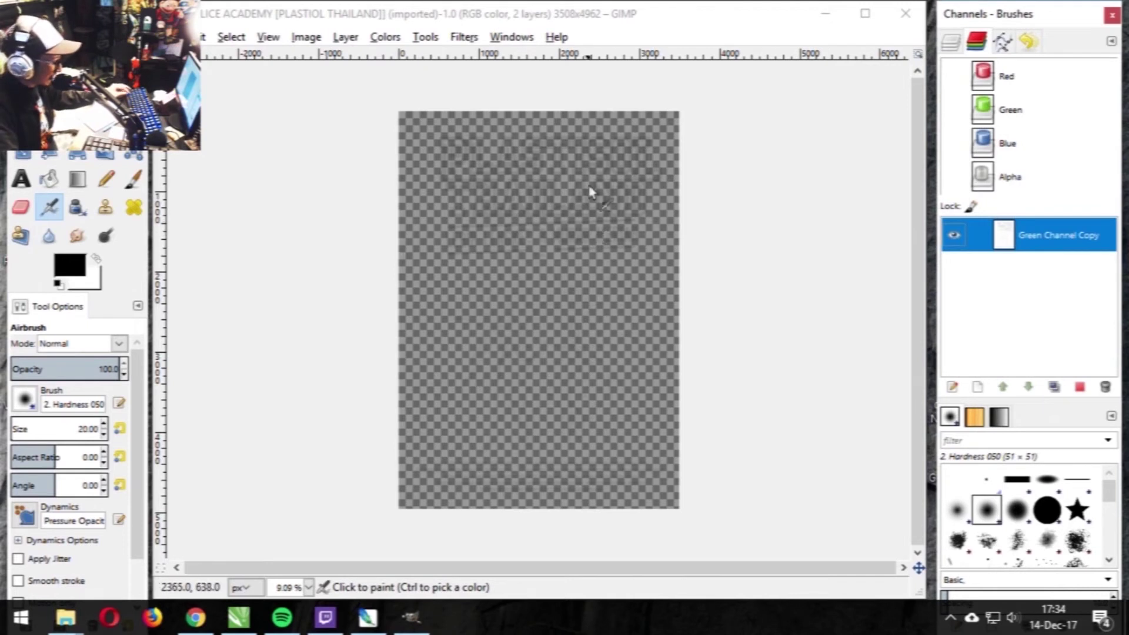
{"action": "left_click", "coordinate": [951, 42]}
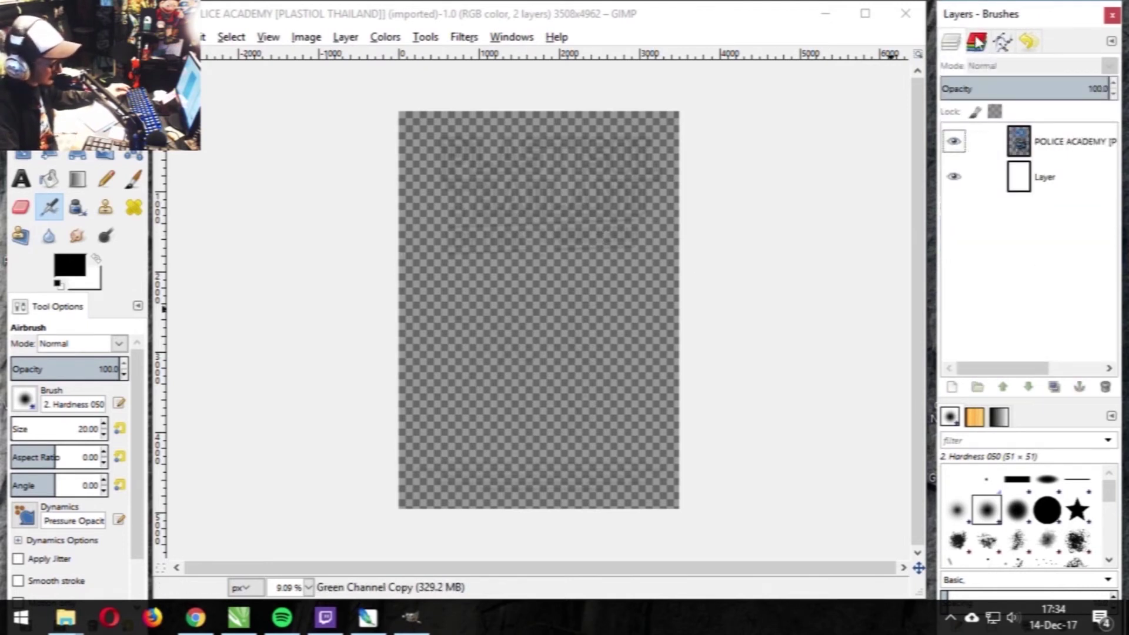
- Create a new channel named "white shirt" with a white (ffffff) fill at 100 opacity
{"action": "left_click", "coordinate": [978, 44]}
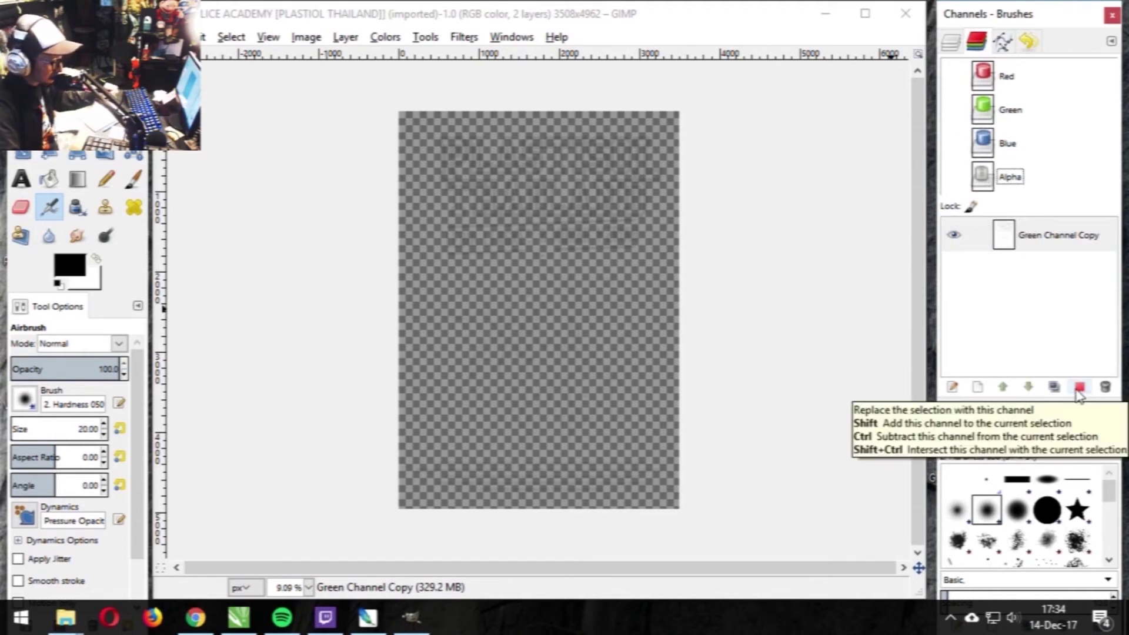
{"action": "left_click", "coordinate": [977, 386]}
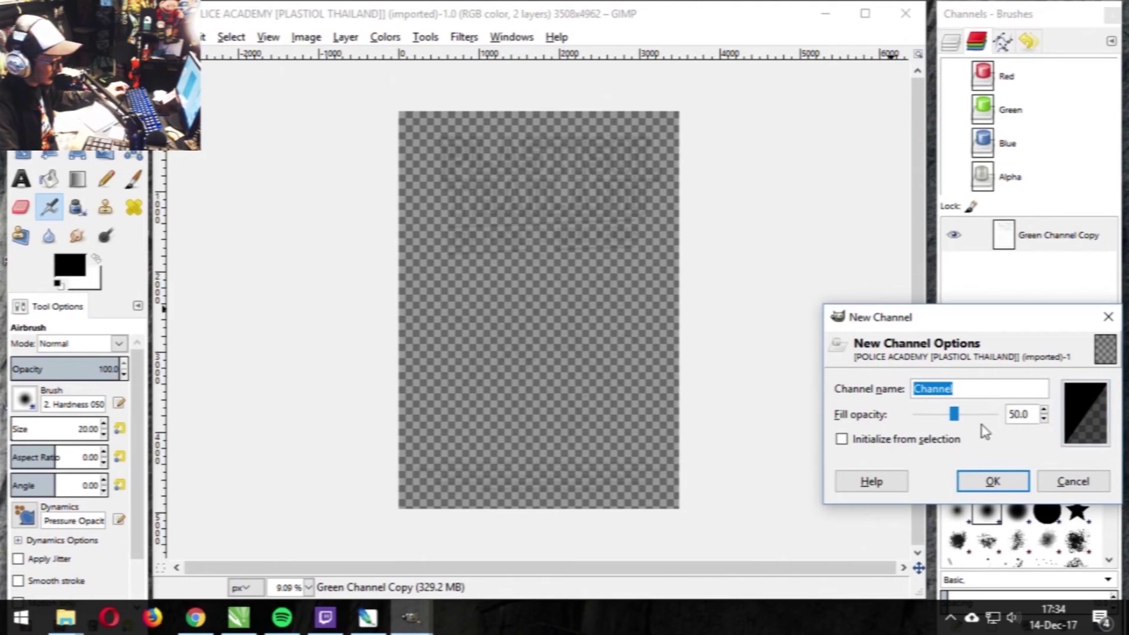
{"action": "left_click_drag", "start_coordinate": [954, 414], "coordinate": [1035, 415]}
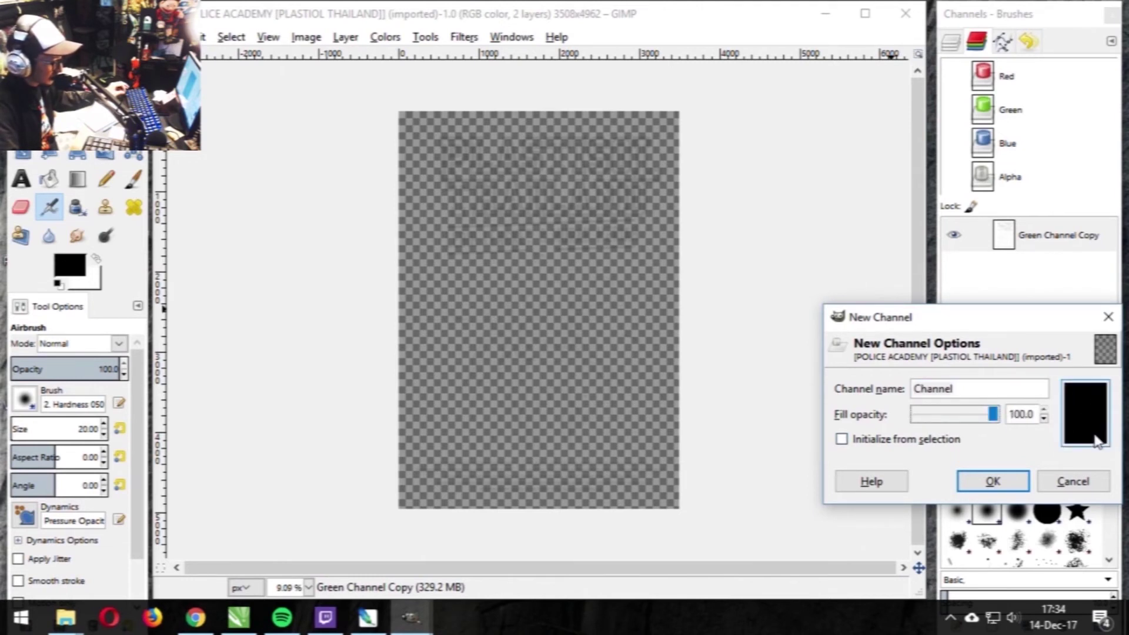
{"action": "left_click", "coordinate": [1089, 411]}
{"action": "left_click_drag", "start_coordinate": [906, 437], "coordinate": [958, 494]}
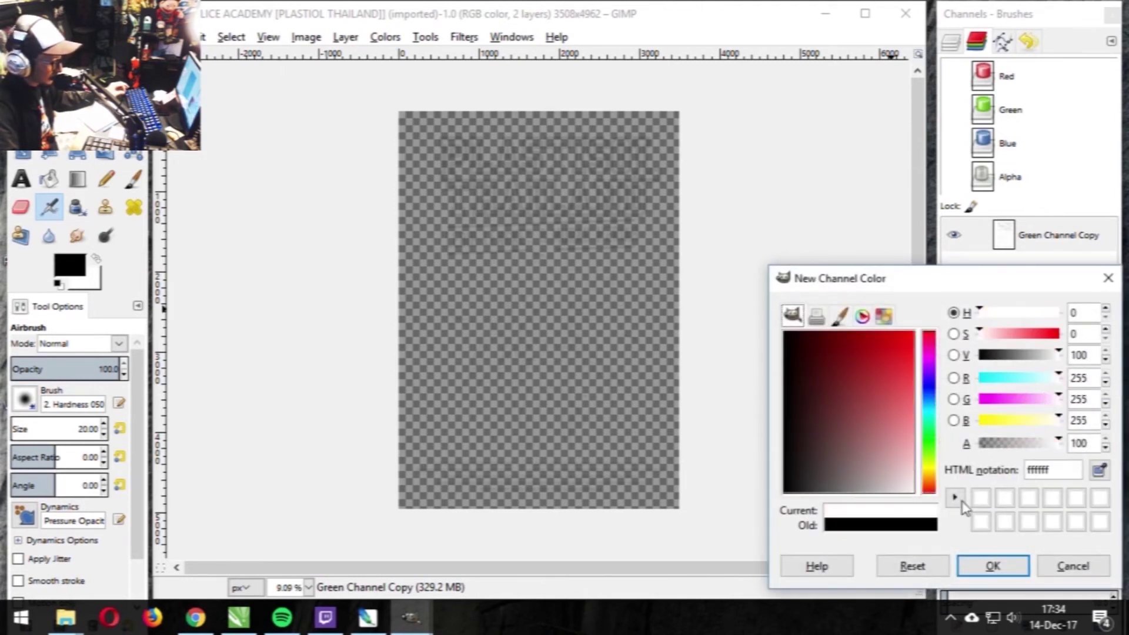
{"action": "left_click", "coordinate": [1009, 566]}
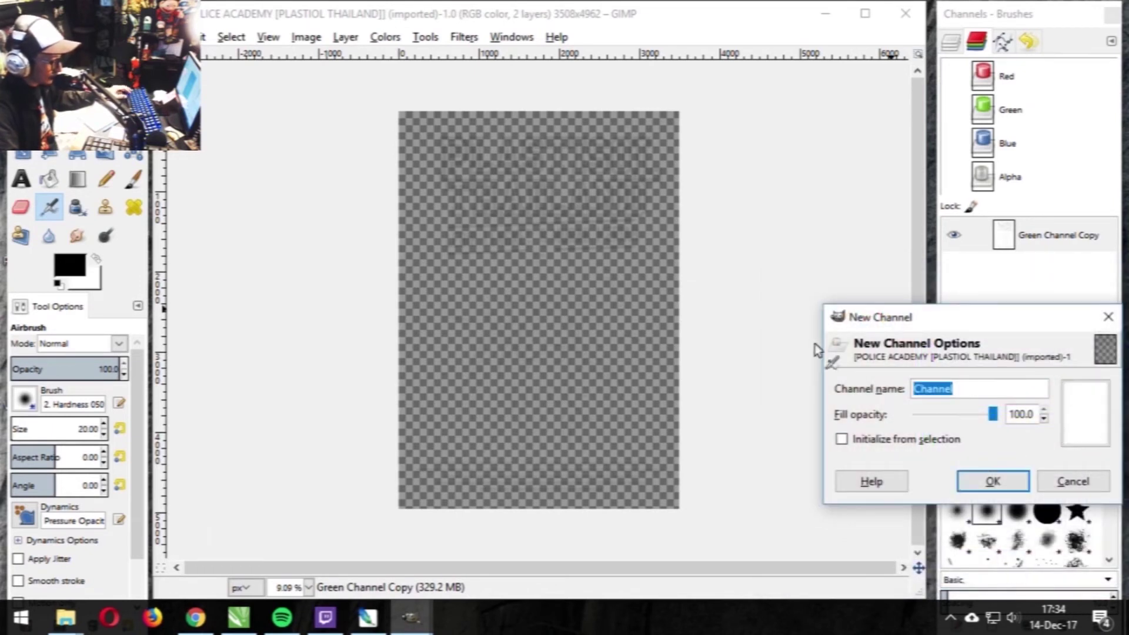
{"action": "type", "text": "wh"}
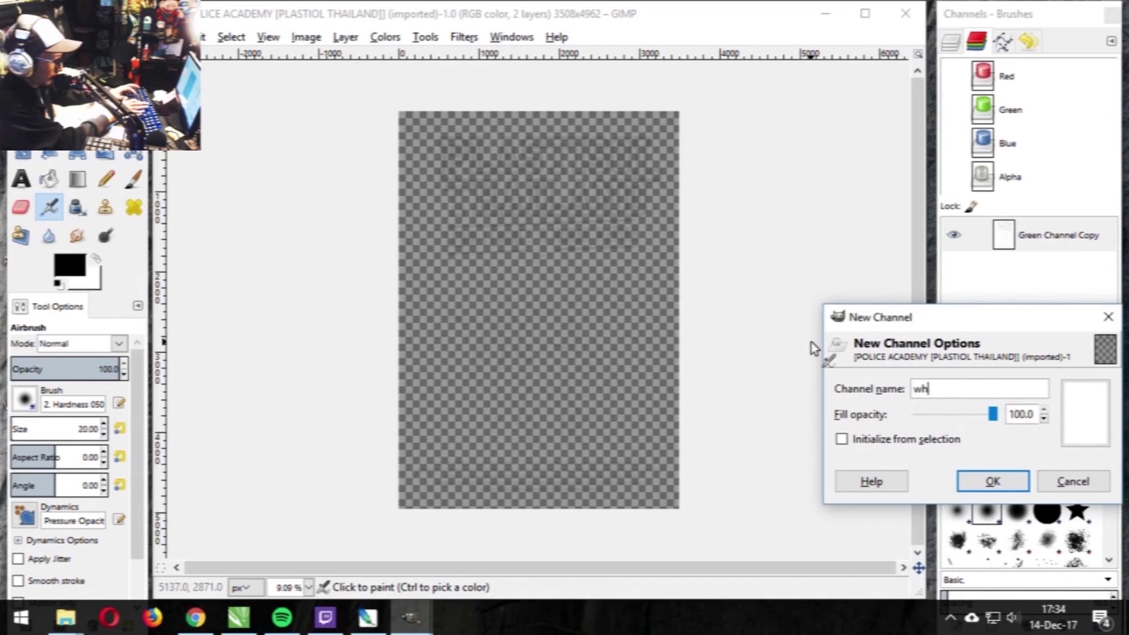
{"action": "type", "text": "ite shirt"}
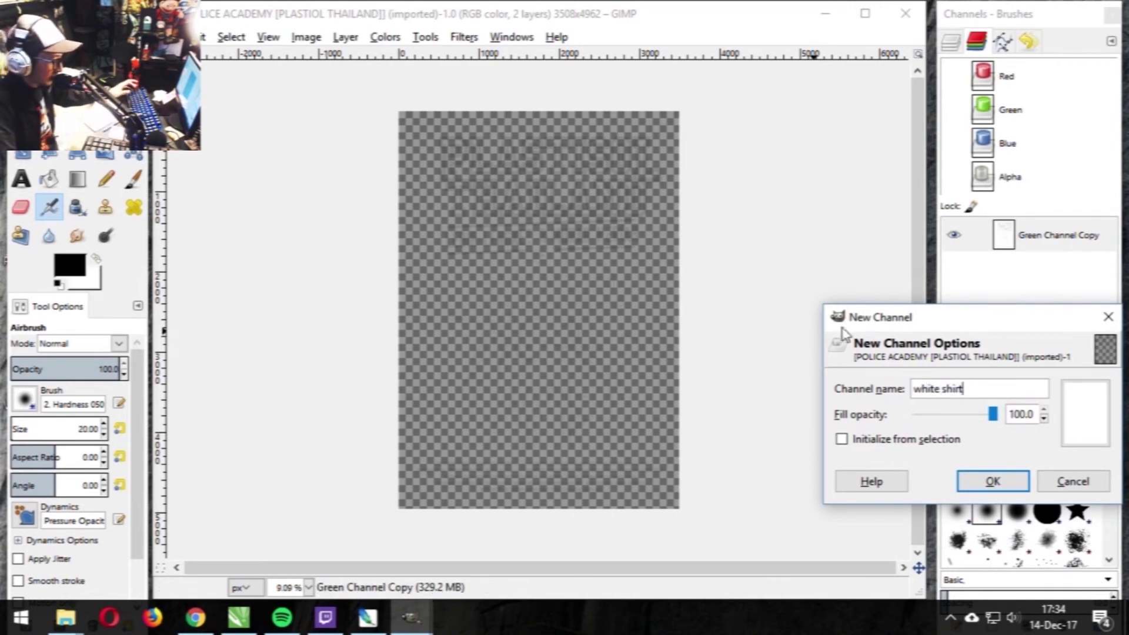
{"action": "left_click", "coordinate": [978, 487]}
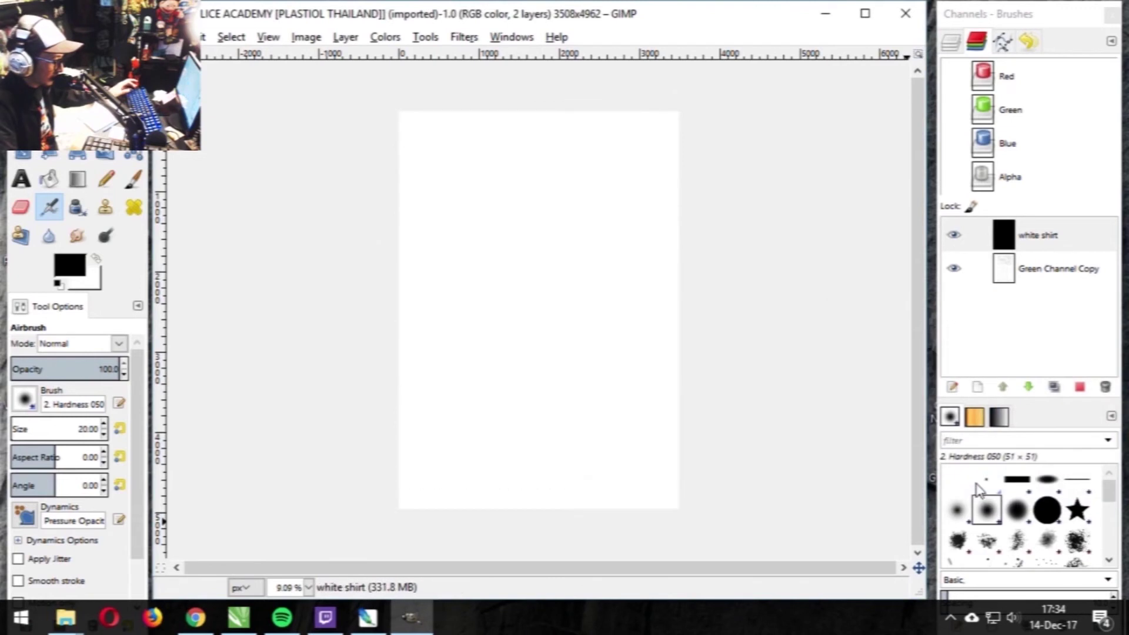
- Move the white shirt channel below the Green channel copy and make the Green channel copy the active channel
{"action": "left_click_drag", "start_coordinate": [1059, 235], "coordinate": [1052, 287]}
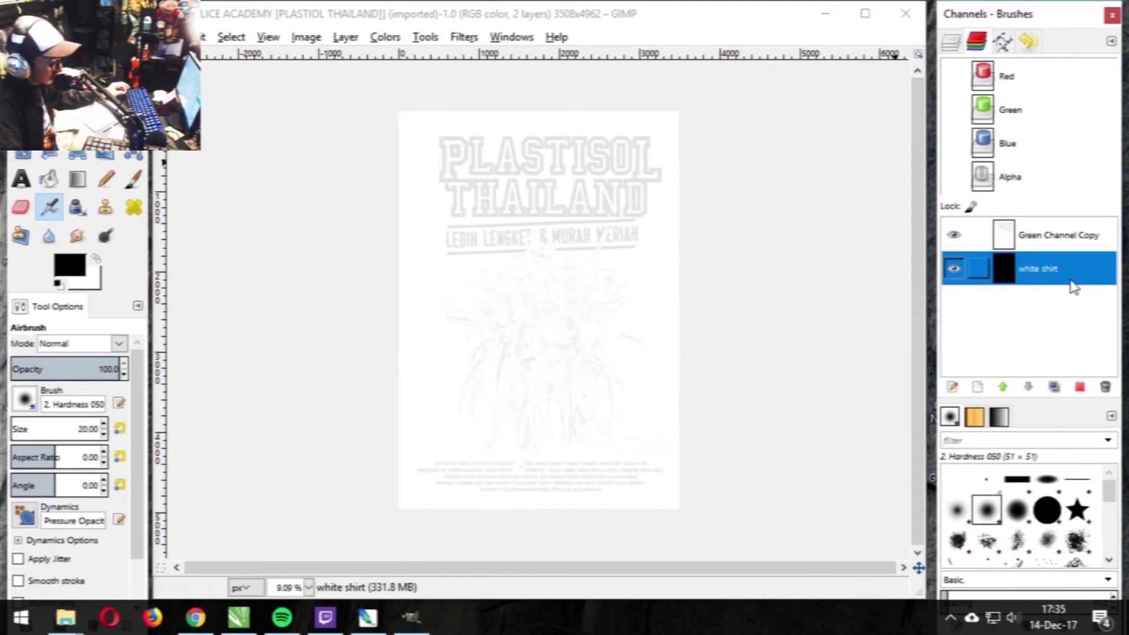
{"action": "left_click", "coordinate": [1072, 242]}
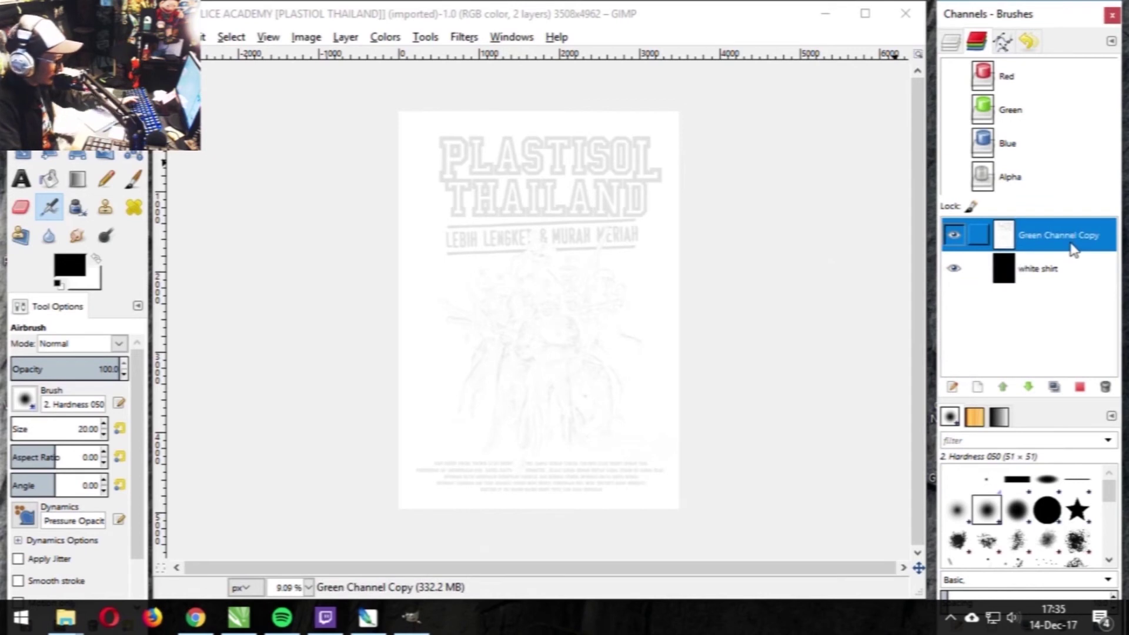
{"action": "key", "text": "ctrl+l"}
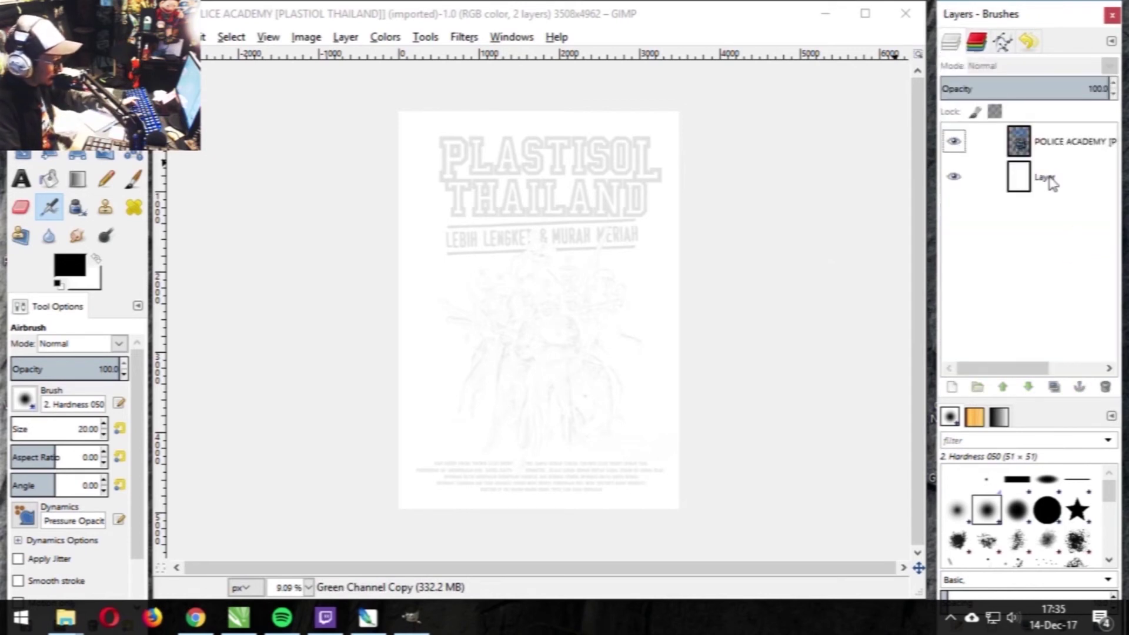
{"action": "left_click", "coordinate": [973, 43]}
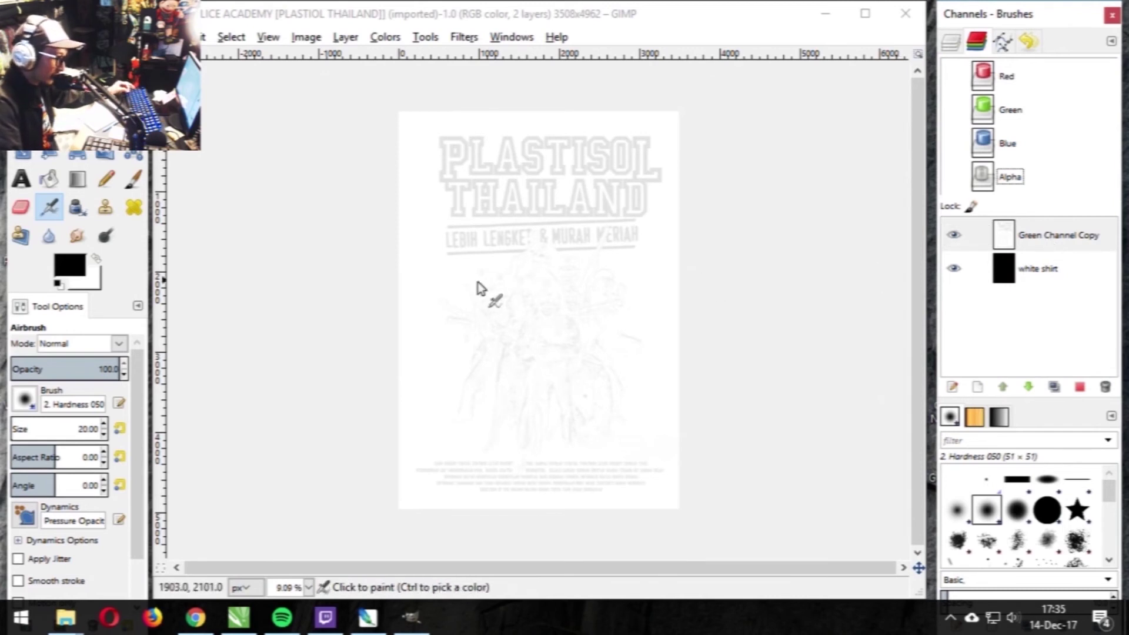
- Examine the separation artwork up close, from the slogan lettering down to the group of figures
{"action": "type", "text": "z"}
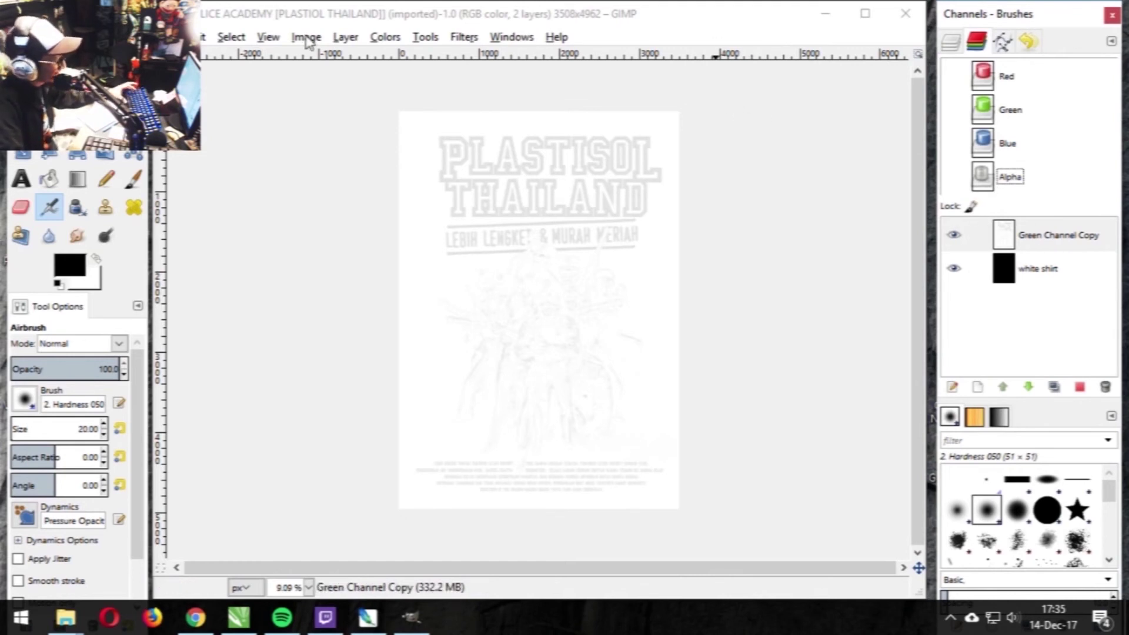
{"action": "left_click", "coordinate": [235, 41]}
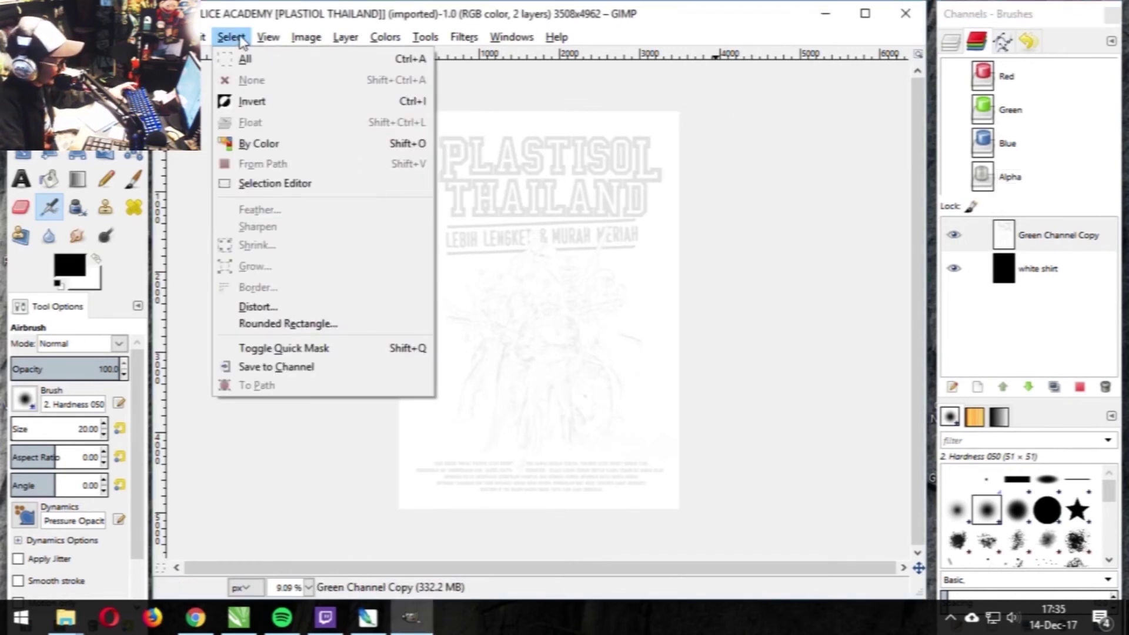
{"action": "mouse_move", "coordinate": [292, 44]}
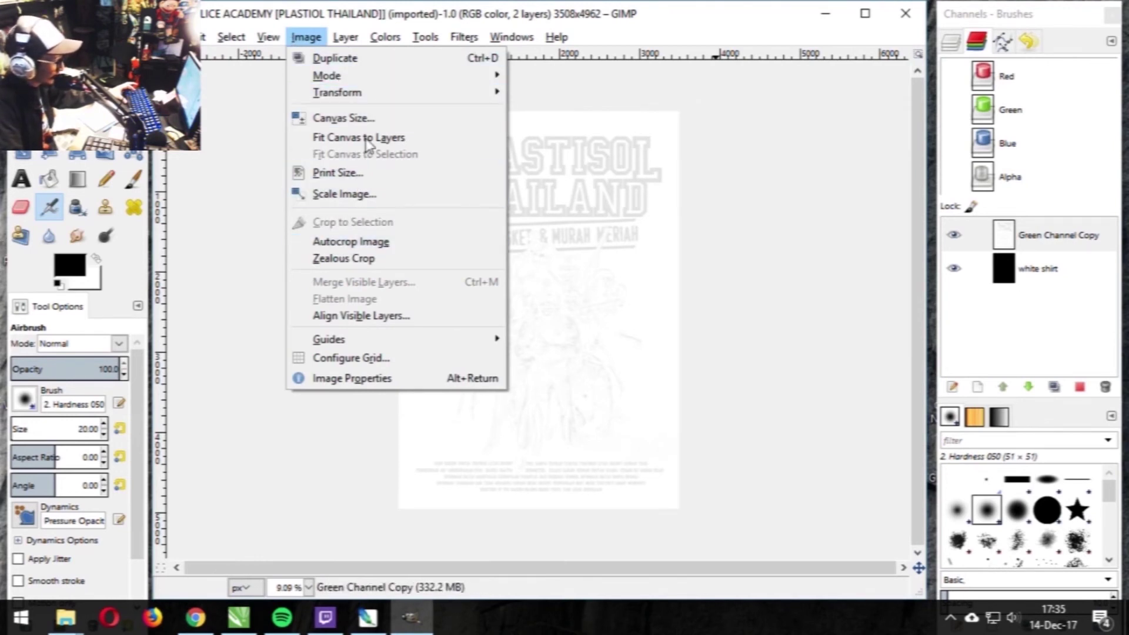
{"action": "mouse_move", "coordinate": [387, 76]}
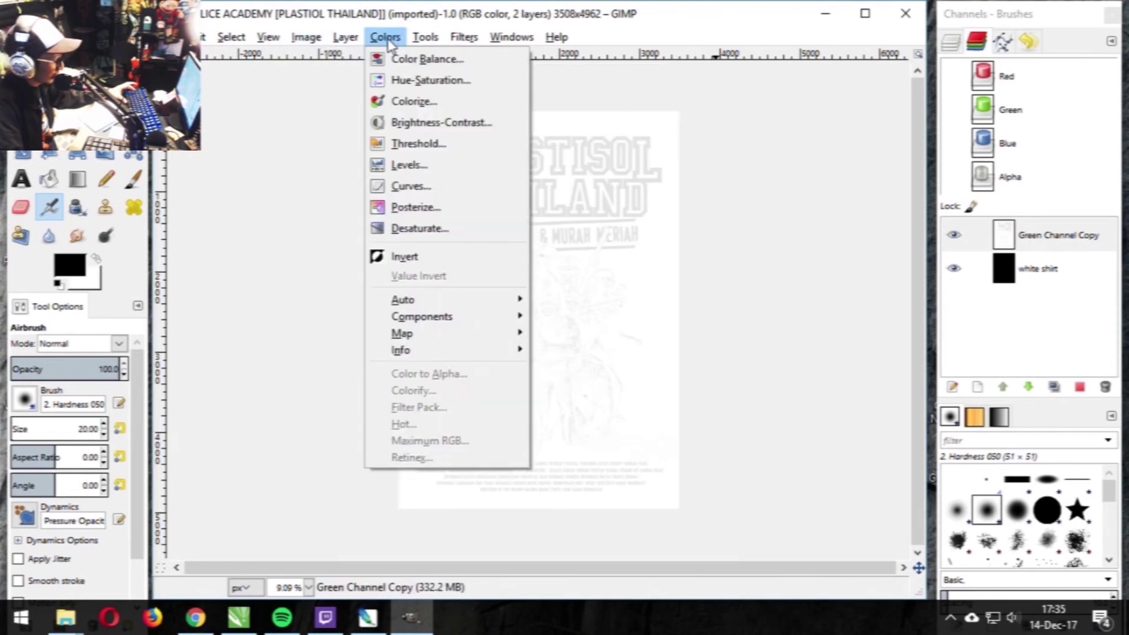
{"action": "mouse_move", "coordinate": [258, 31]}
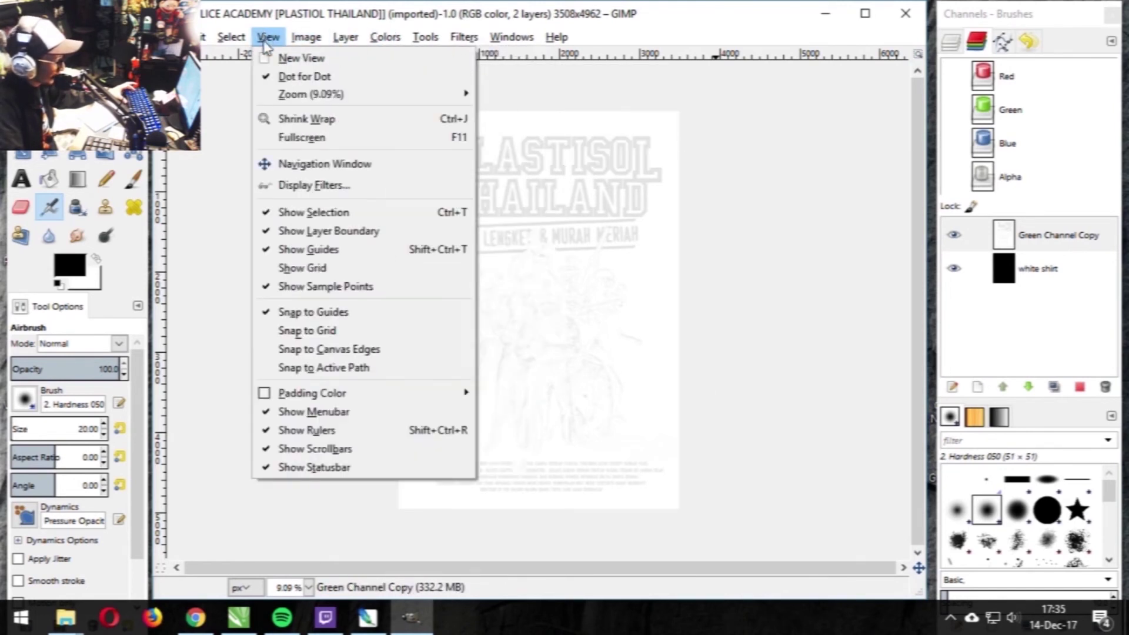
{"action": "mouse_move", "coordinate": [294, 95]}
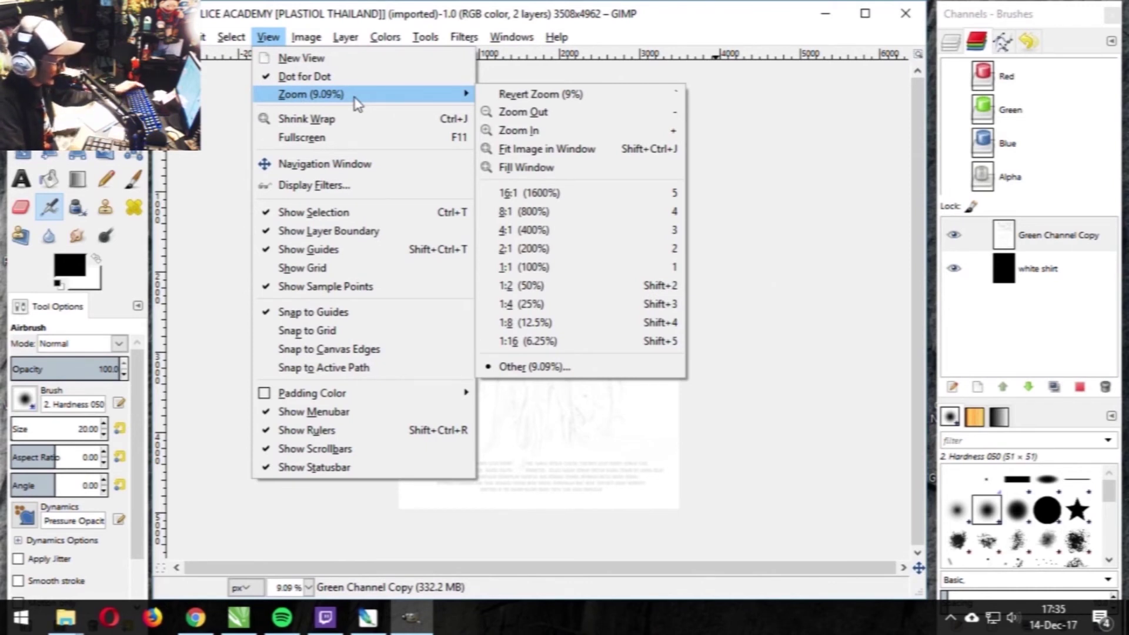
{"action": "left_click", "coordinate": [527, 71]}
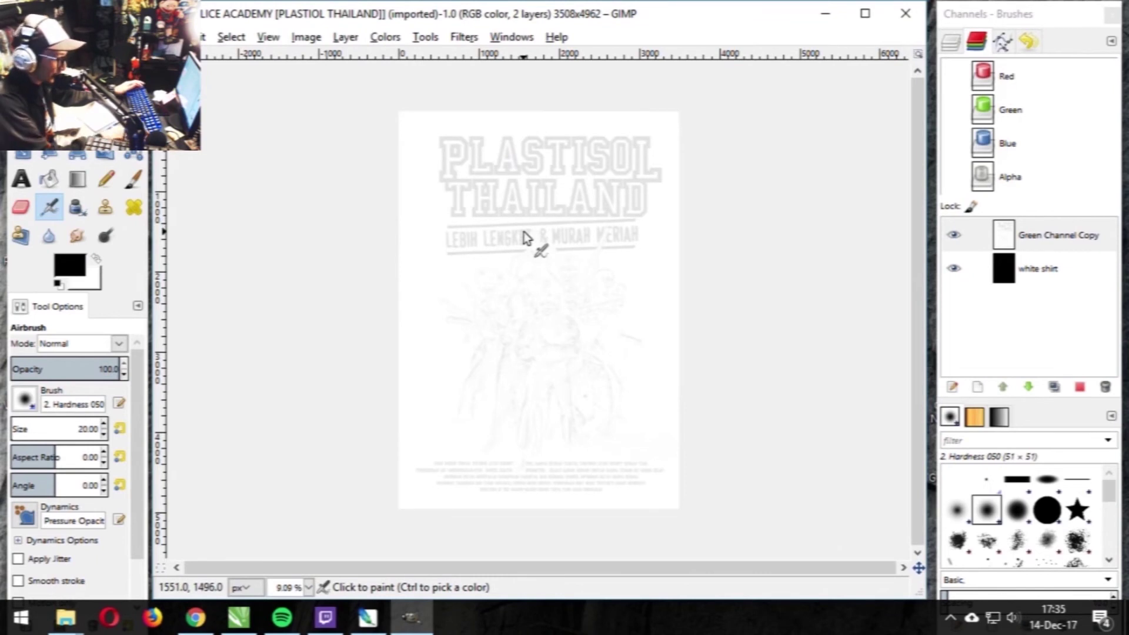
{"action": "scroll", "coordinate": [524, 232], "scroll_direction": "up", "scroll_amount": 4}
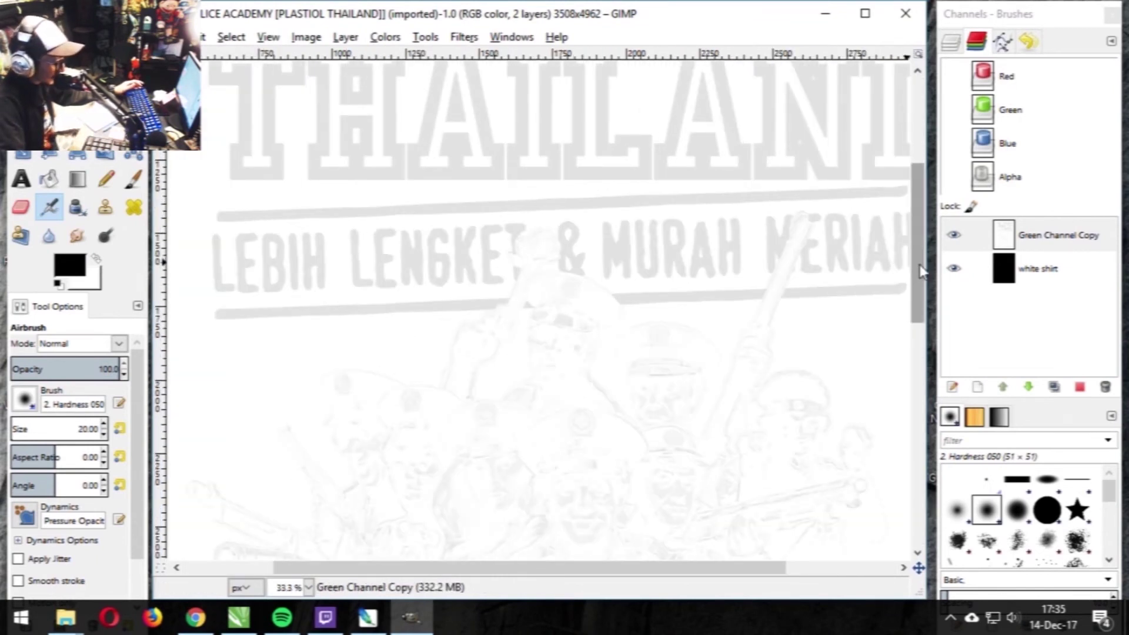
{"action": "left_click_drag", "start_coordinate": [923, 274], "coordinate": [922, 353]}
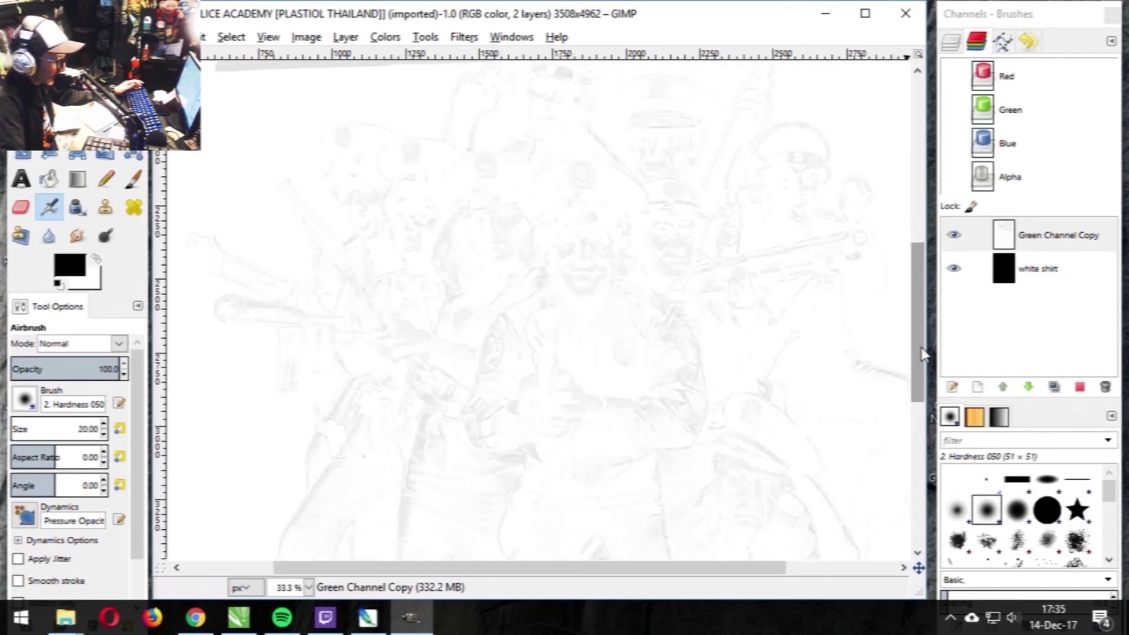
{"action": "left_click_drag", "start_coordinate": [923, 353], "coordinate": [922, 286]}
- Convert the image from RGB to grayscale mode
{"action": "left_click", "coordinate": [231, 37]}
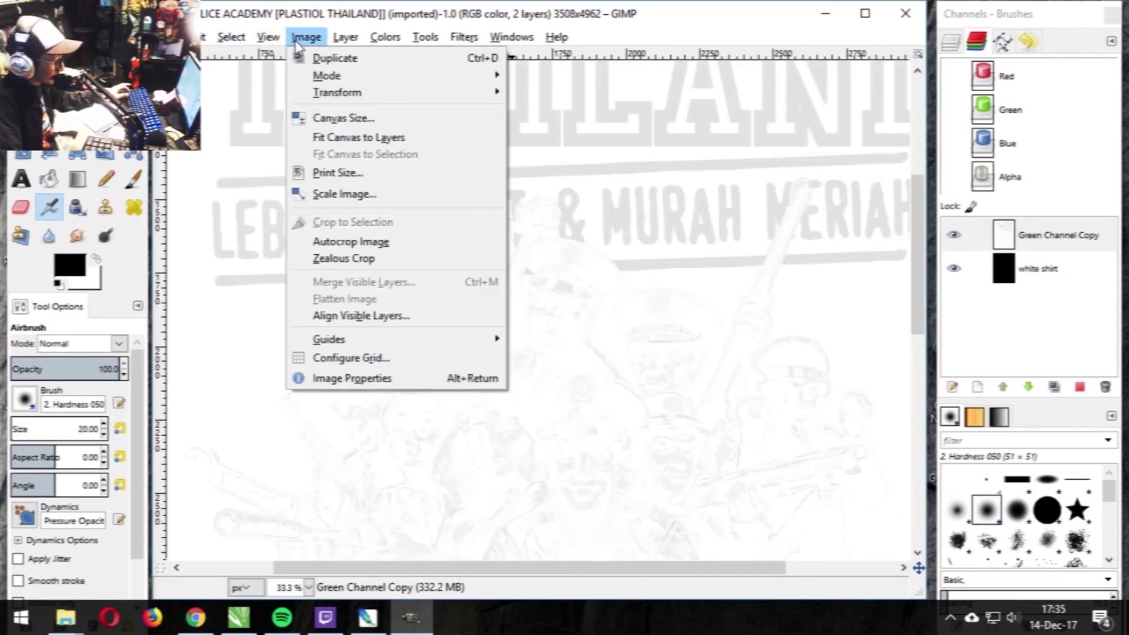
{"action": "mouse_move", "coordinate": [351, 94]}
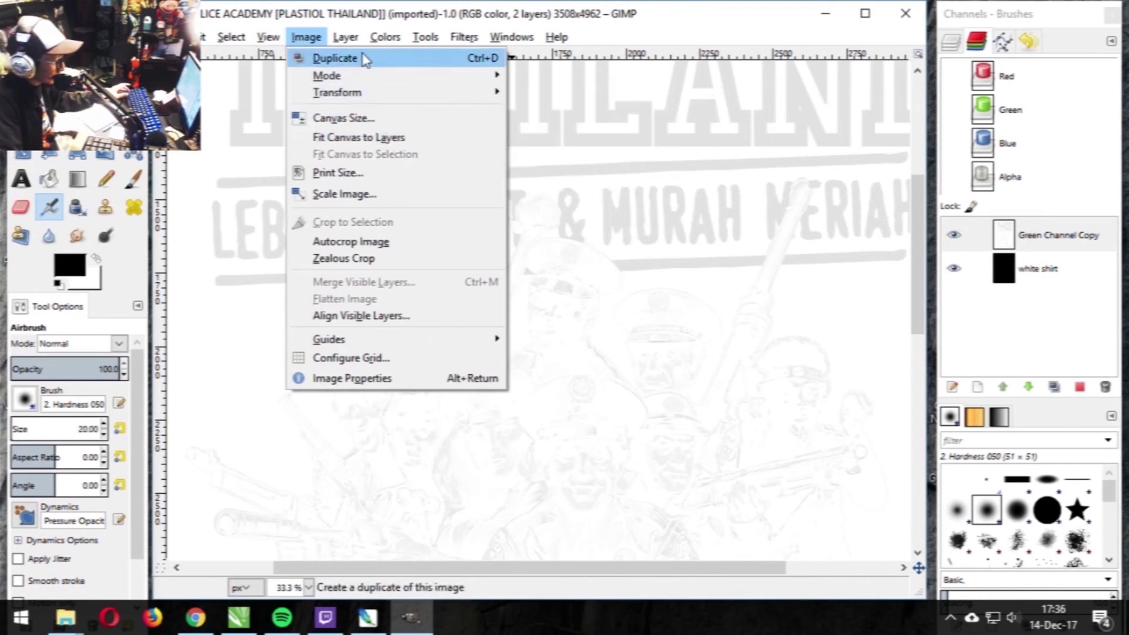
{"action": "mouse_move", "coordinate": [426, 42]}
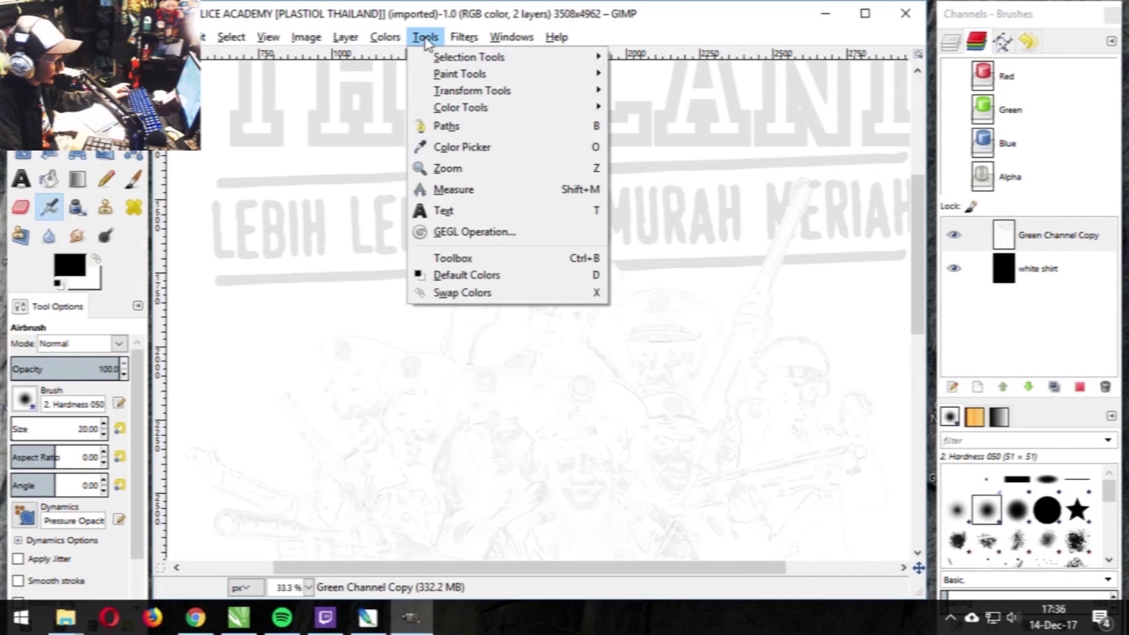
{"action": "mouse_move", "coordinate": [473, 93]}
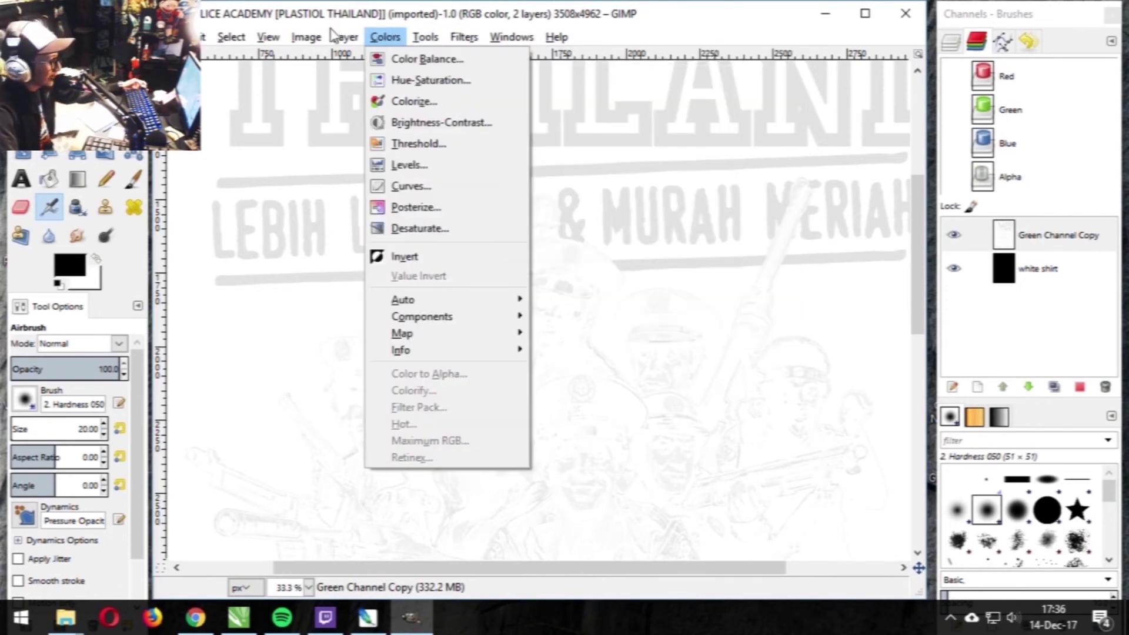
{"action": "mouse_move", "coordinate": [345, 36]}
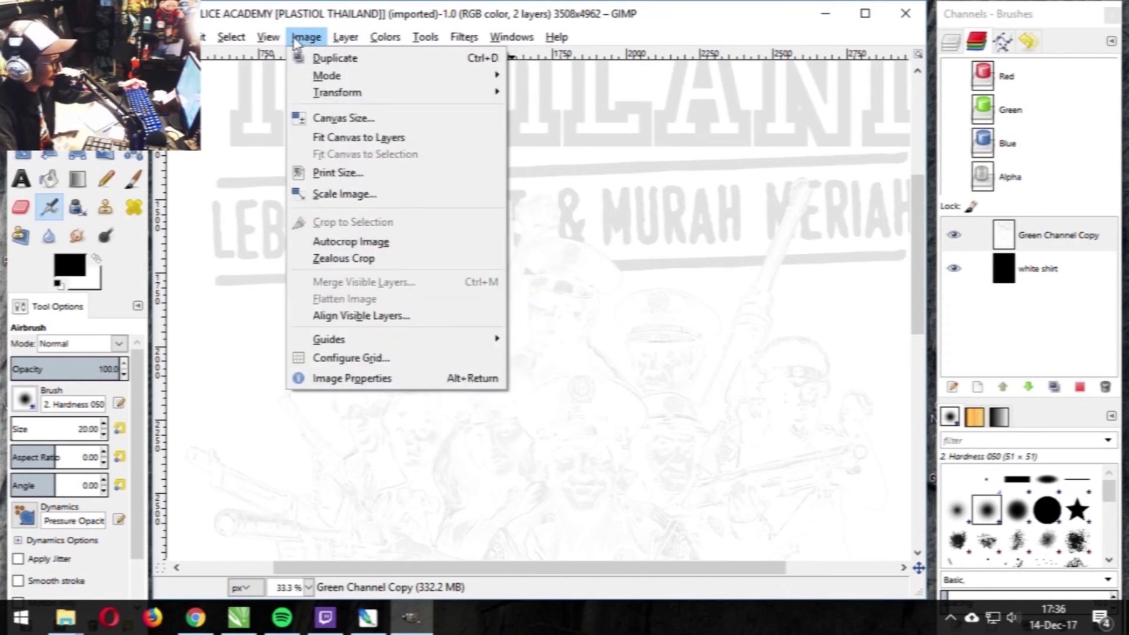
{"action": "mouse_move", "coordinate": [310, 82]}
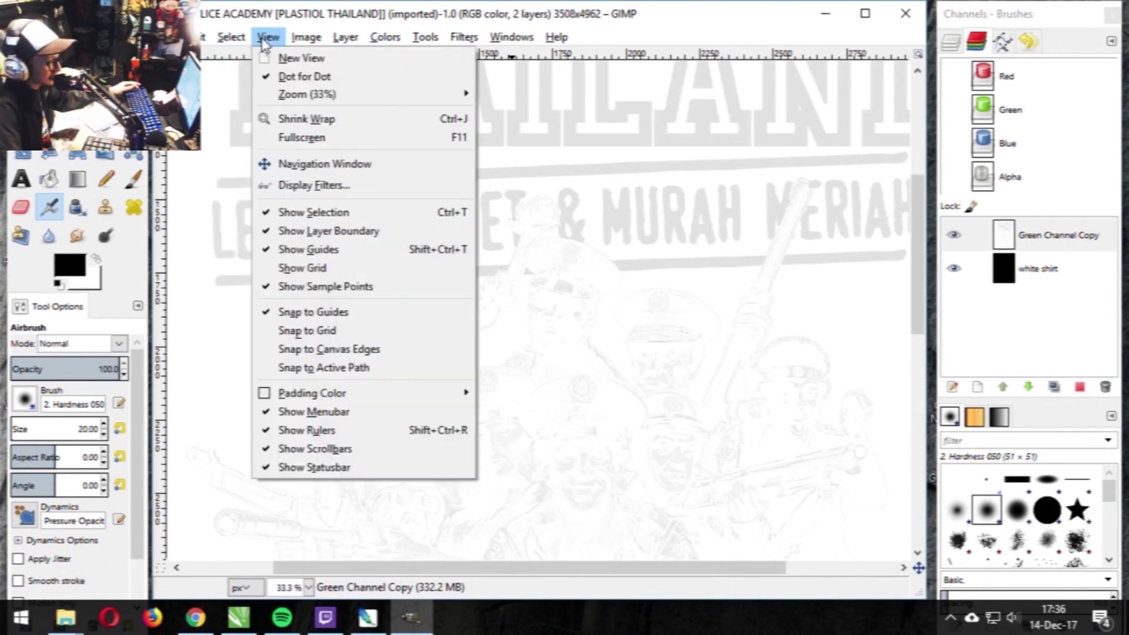
{"action": "mouse_move", "coordinate": [416, 76]}
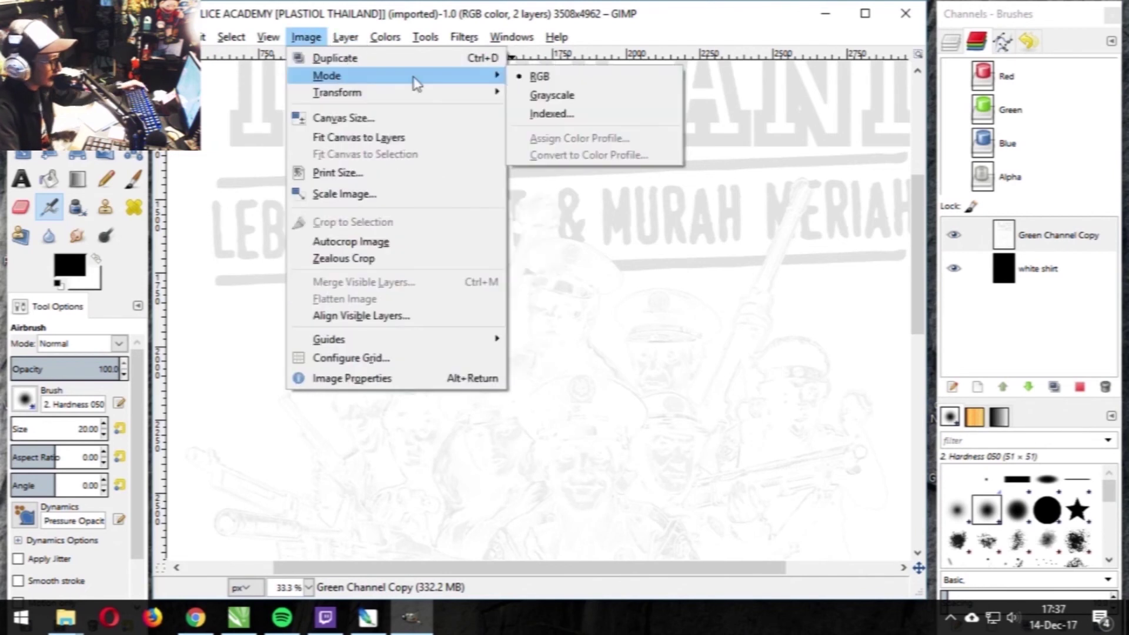
{"action": "left_click", "coordinate": [606, 100]}
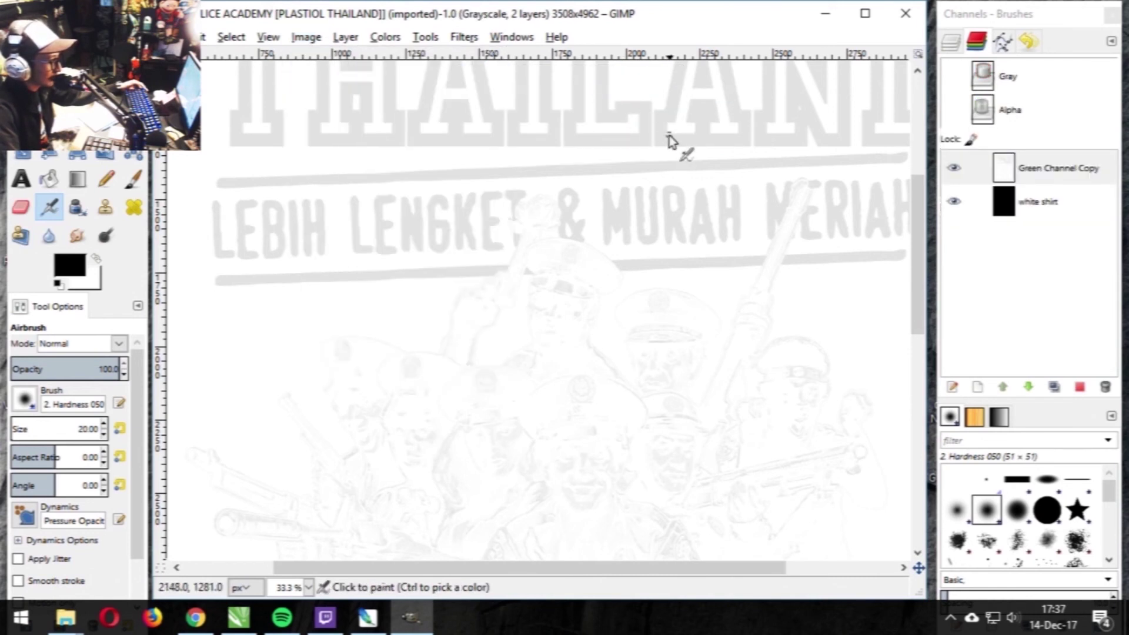
- Convert the image to indexed colors using the black and white (1-bit) palette, no color dithering and dithering of transparency enabled
{"action": "left_click", "coordinate": [305, 37]}
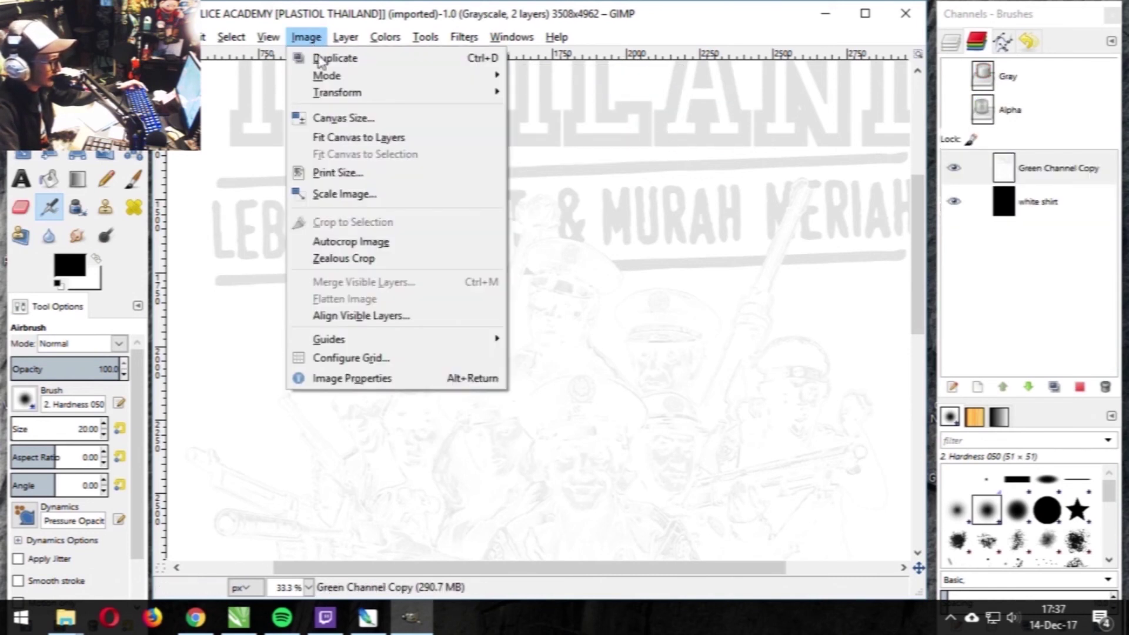
{"action": "mouse_move", "coordinate": [331, 82]}
{"action": "left_click", "coordinate": [550, 114]}
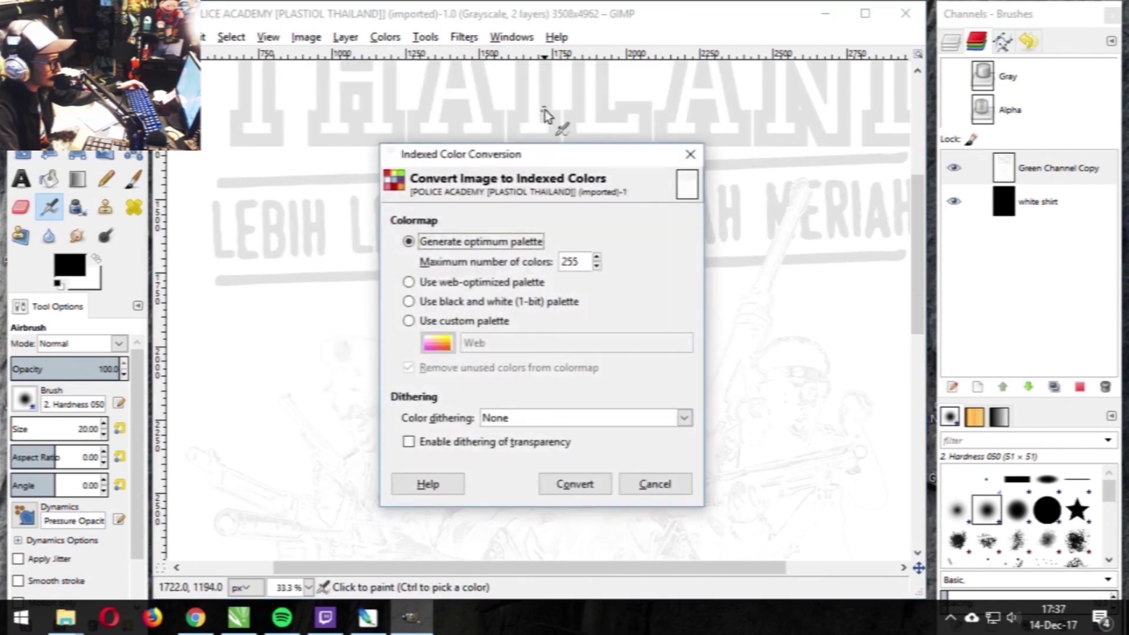
{"action": "double_click", "coordinate": [588, 263]}
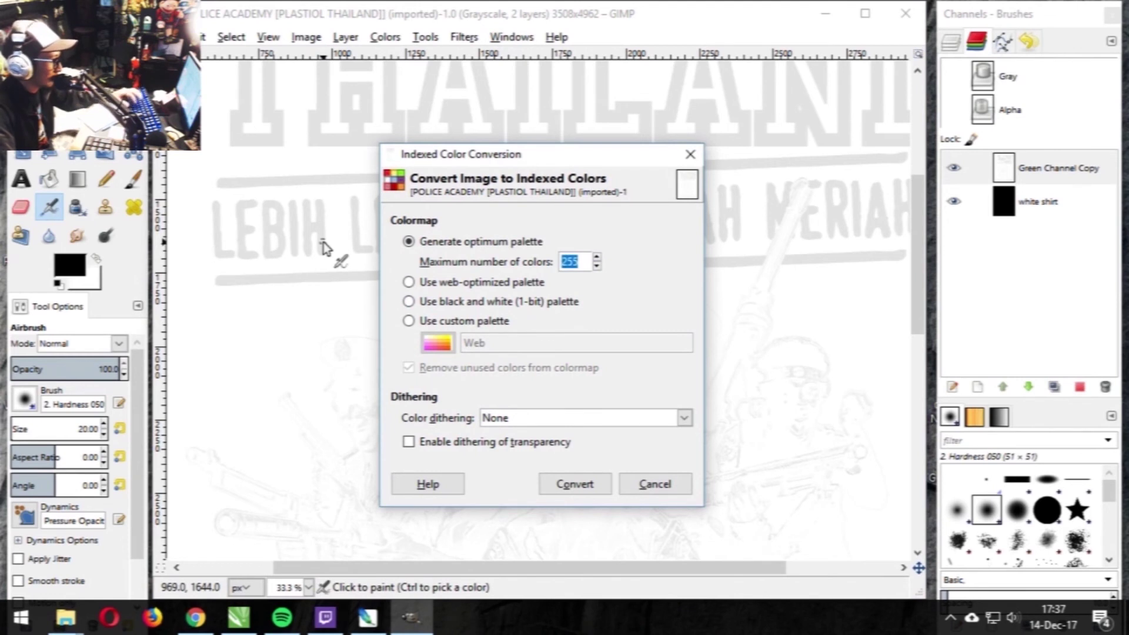
{"action": "type", "text": "1"}
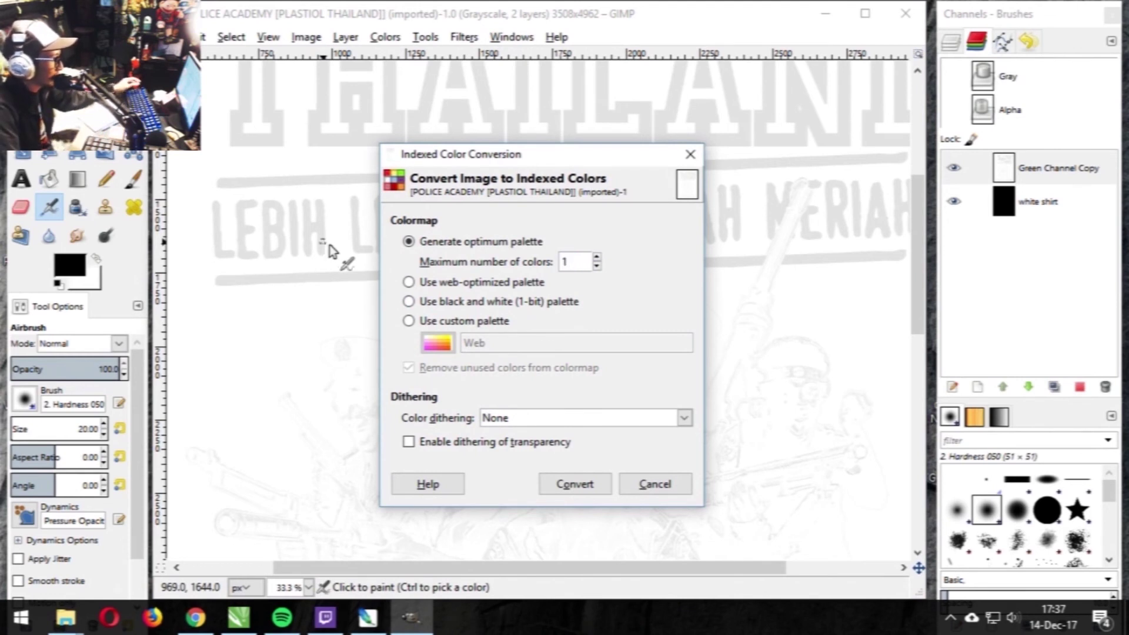
{"action": "left_click", "coordinate": [535, 304]}
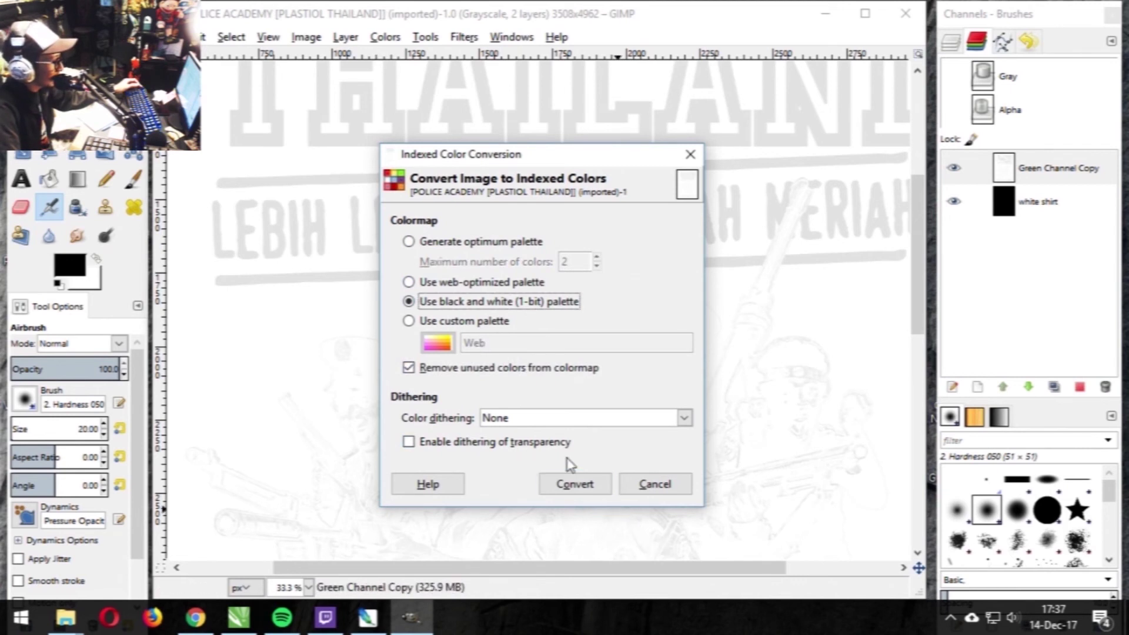
{"action": "left_click", "coordinate": [684, 419]}
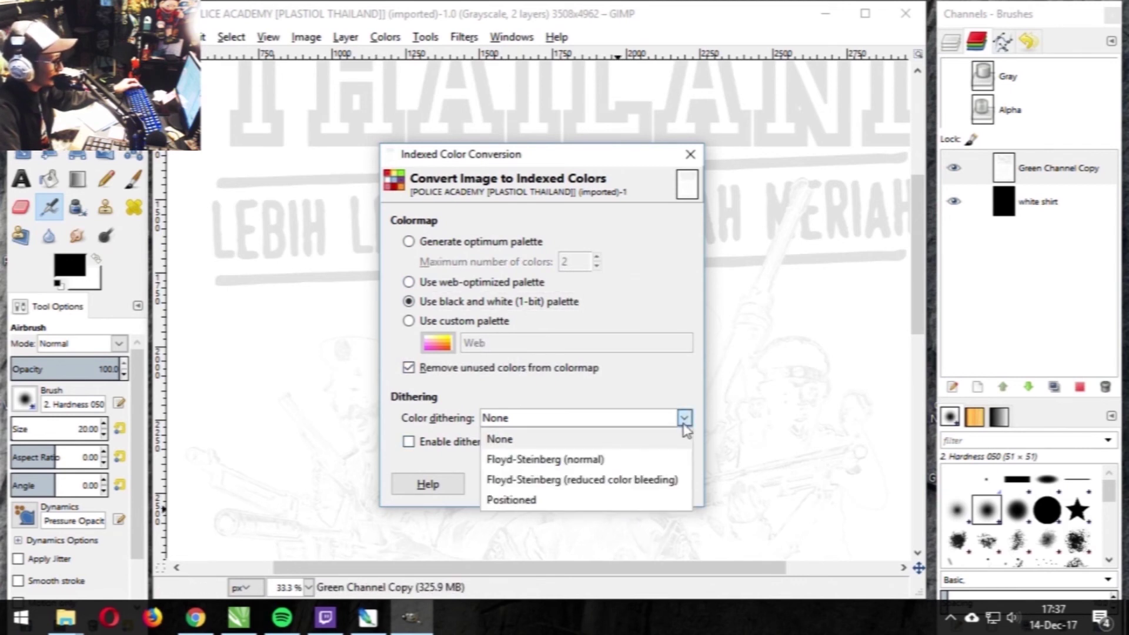
{"action": "left_click", "coordinate": [581, 449]}
{"action": "left_click", "coordinate": [529, 449]}
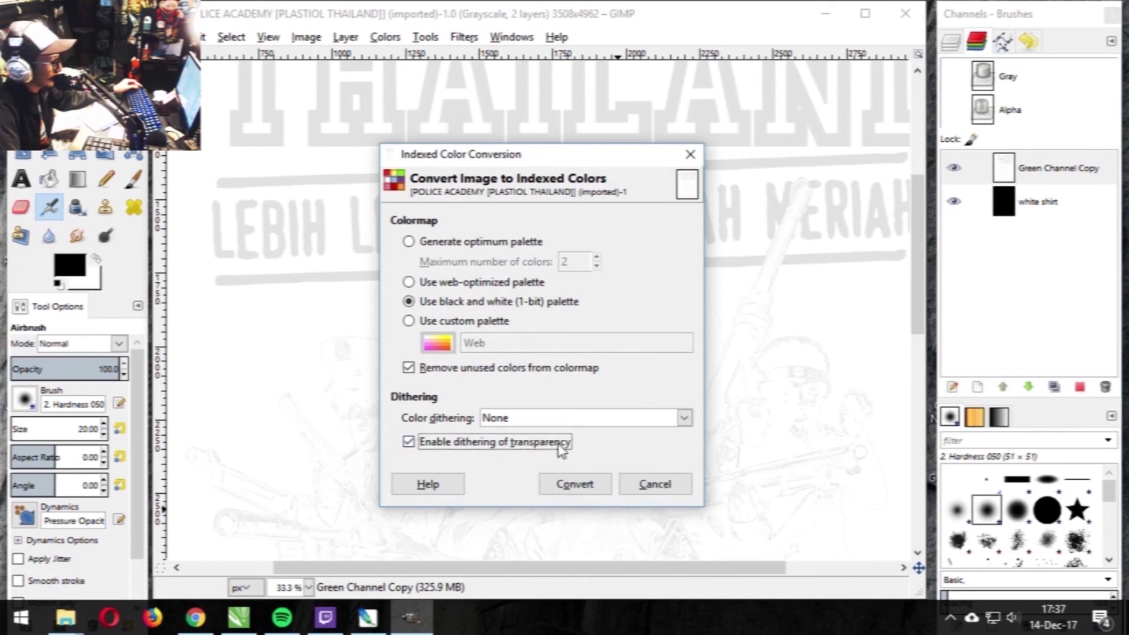
{"action": "left_click", "coordinate": [599, 488]}
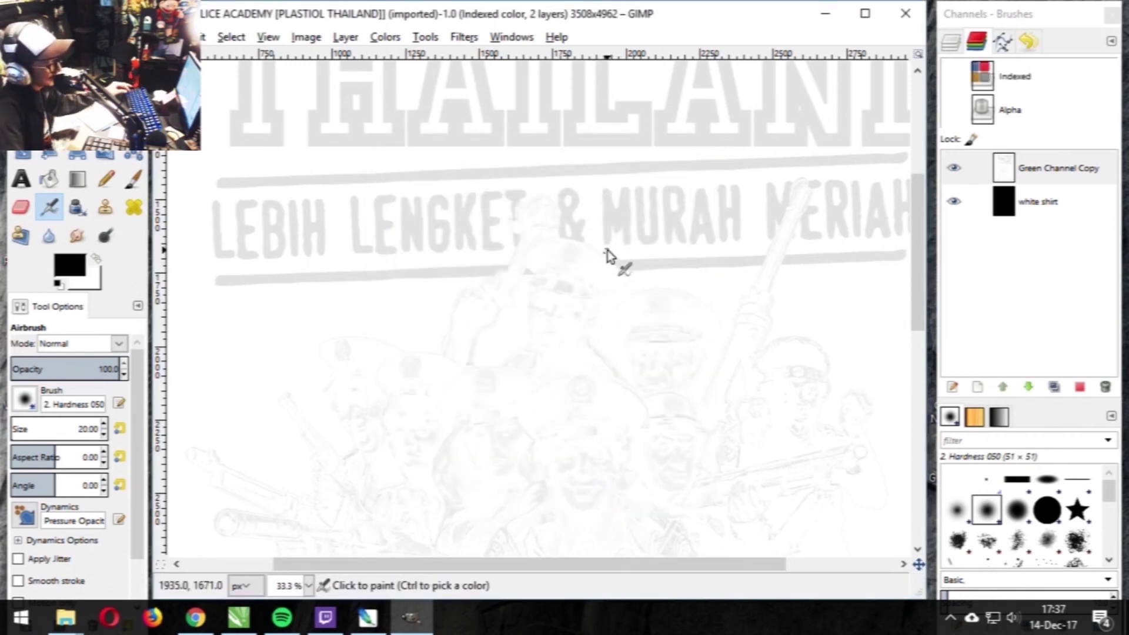
- Inspect the edges of the ampersand and slogan lettering at 200% zoom for a halftone pattern
{"action": "key", "text": "z"}
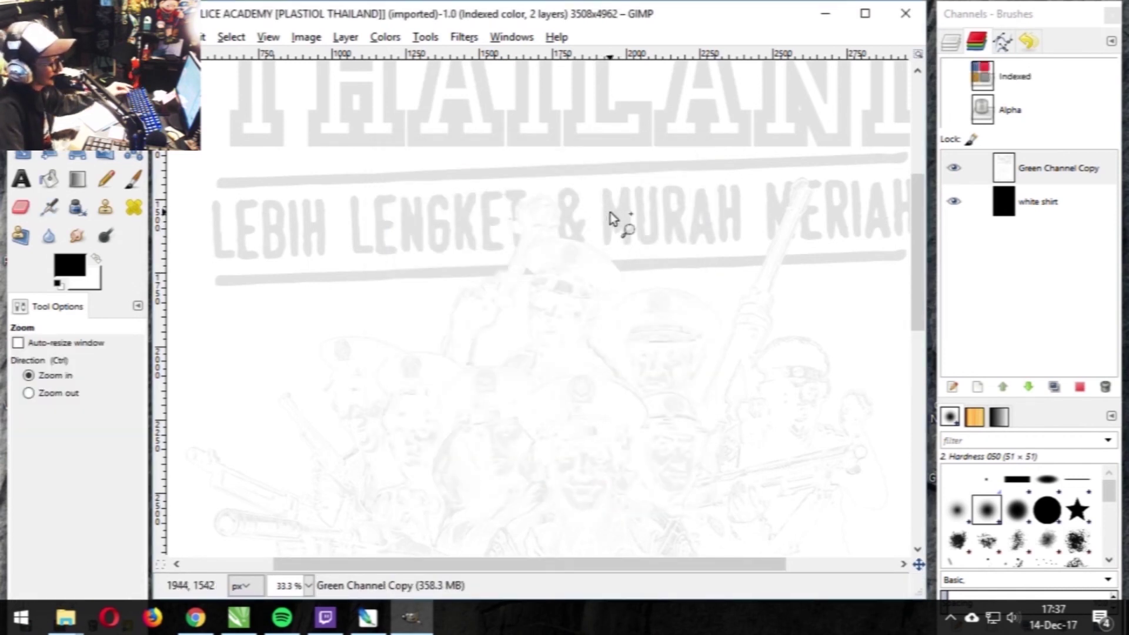
{"action": "left_click", "coordinate": [613, 220]}
{"action": "left_click", "coordinate": [613, 220]}
{"action": "left_click", "coordinate": [613, 220]}
{"action": "left_click", "coordinate": [613, 220]}
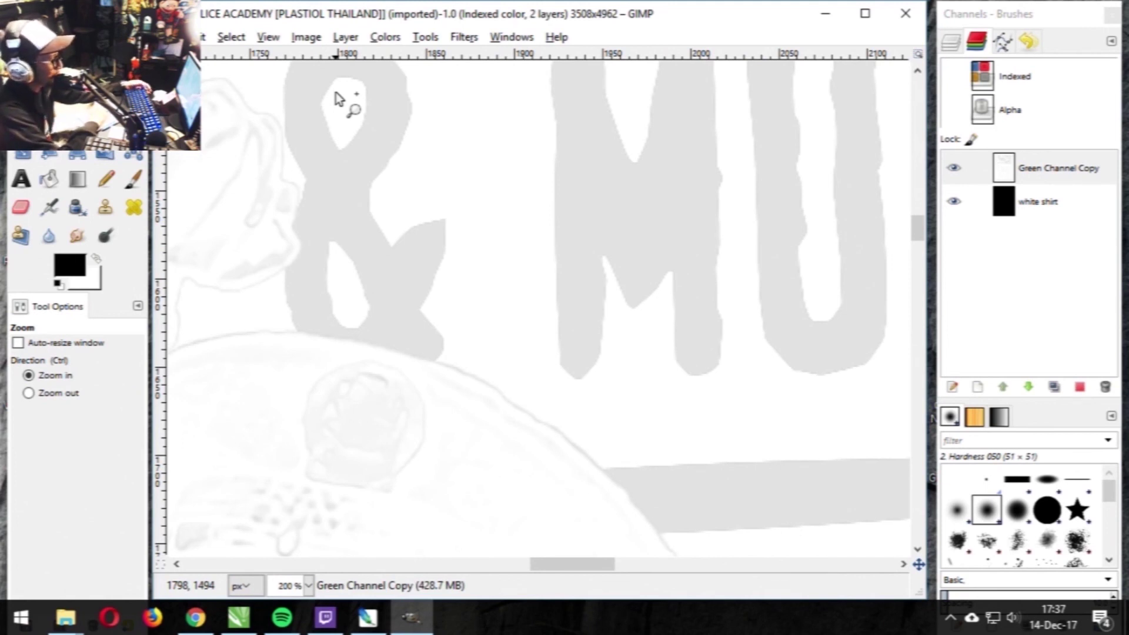
- Change the indexed image back to grayscale mode
{"action": "left_click", "coordinate": [306, 37]}
{"action": "mouse_move", "coordinate": [411, 75]}
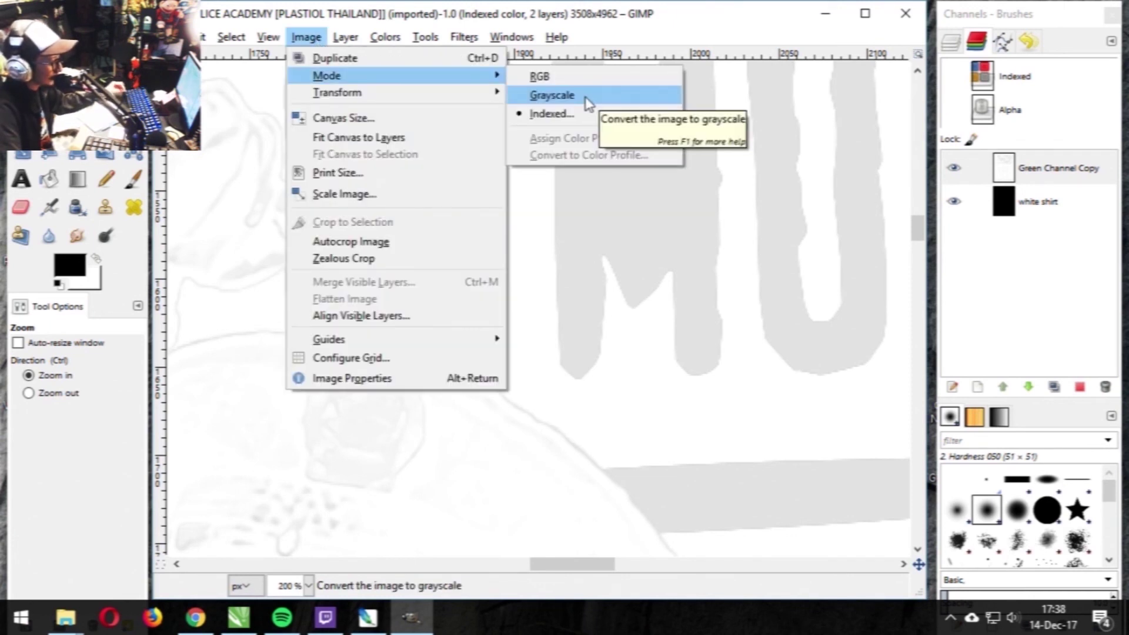